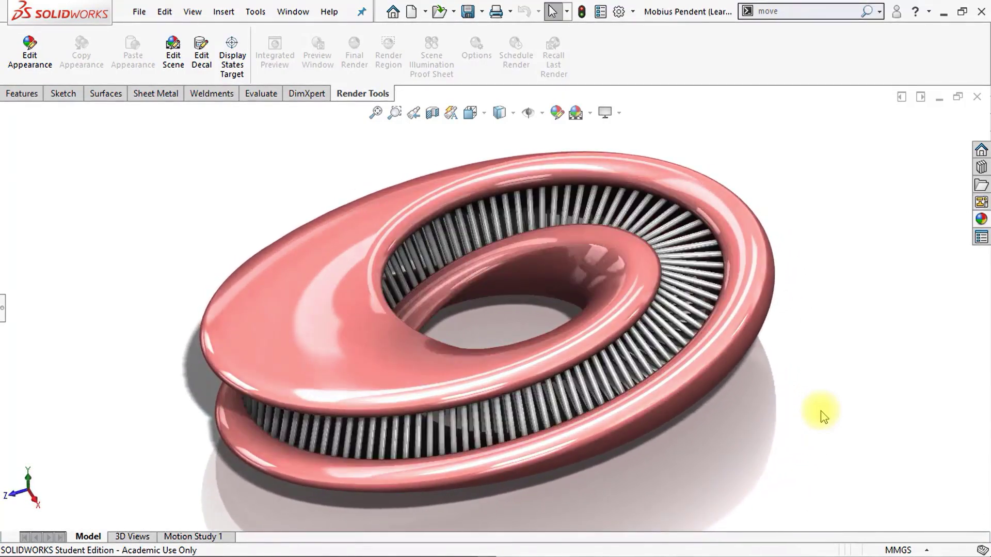
Step: Close the open Mobius pendant model and create a new part document
{"action": "left_click", "coordinate": [141, 14]}
{"action": "left_click", "coordinate": [153, 101]}
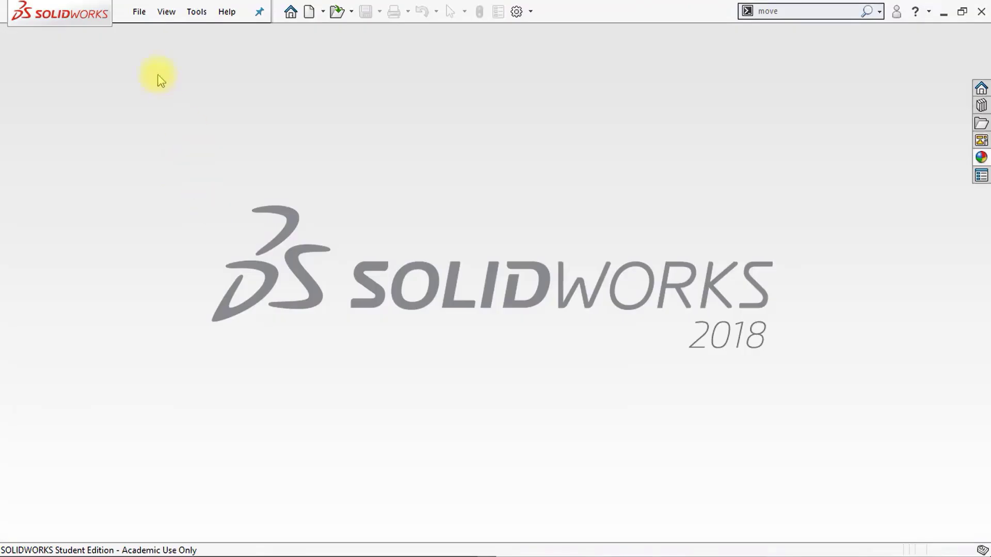
{"action": "left_click", "coordinate": [139, 13]}
{"action": "left_click", "coordinate": [143, 31]}
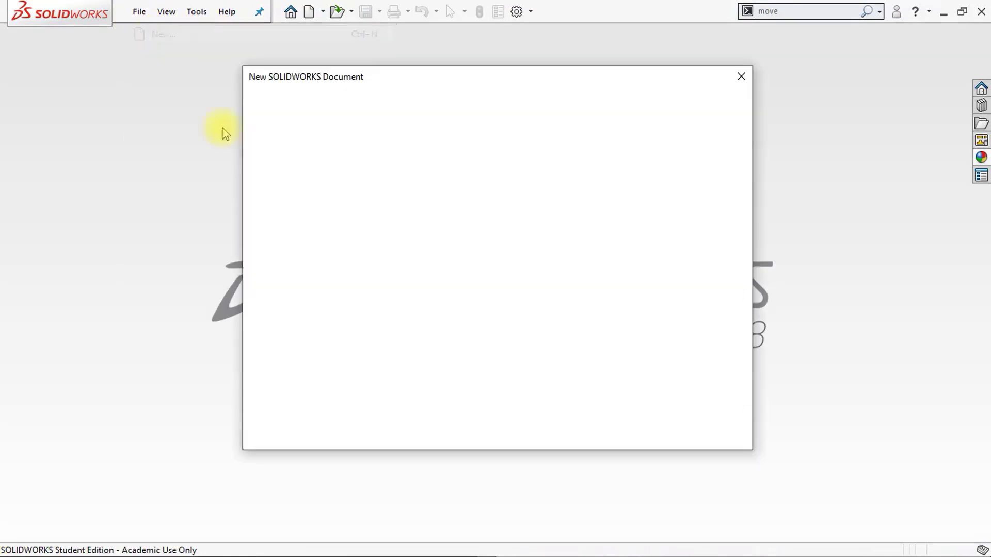
{"action": "left_click", "coordinate": [568, 419]}
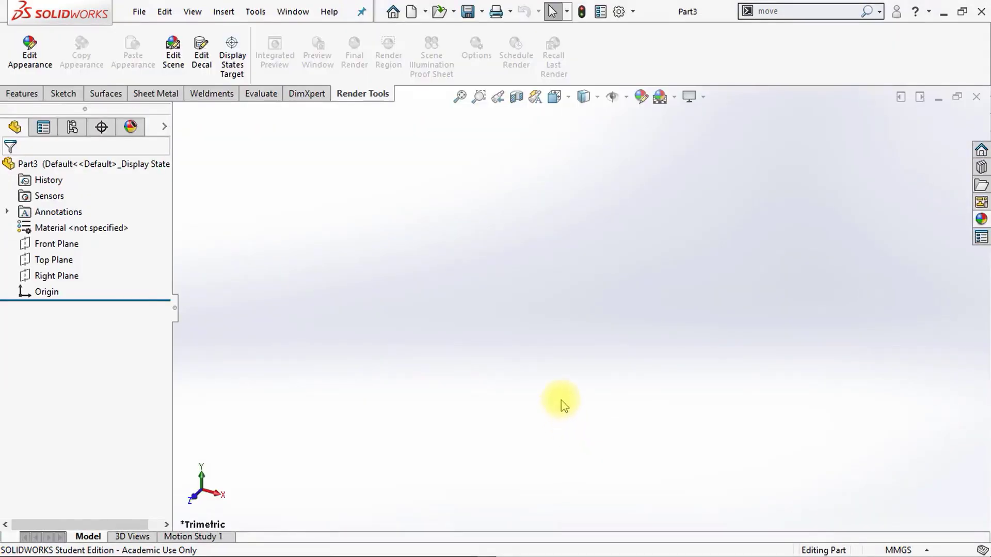
Step: Change the part's scene to a plain white background
{"action": "left_click", "coordinate": [661, 97]}
{"action": "left_click", "coordinate": [698, 135]}
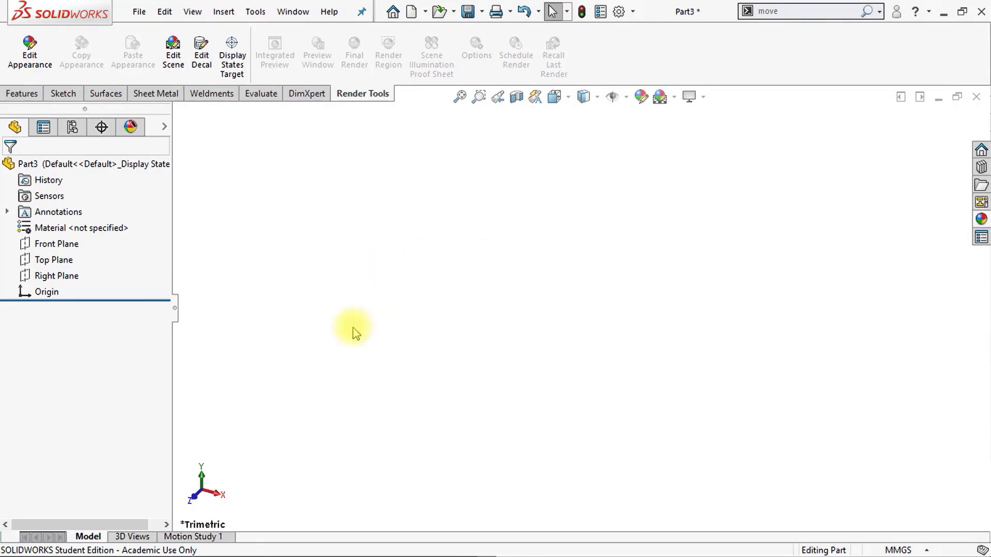
Step: Start a sketch on the Top Plane and draw a circle about 127 mm in diameter centred on the origin
{"action": "left_click", "coordinate": [57, 267]}
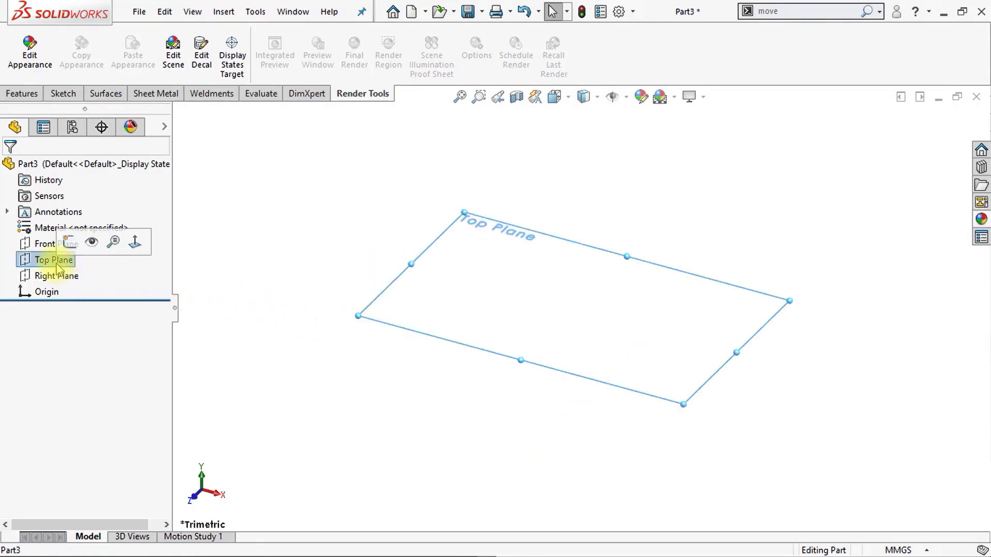
{"action": "left_click", "coordinate": [68, 245]}
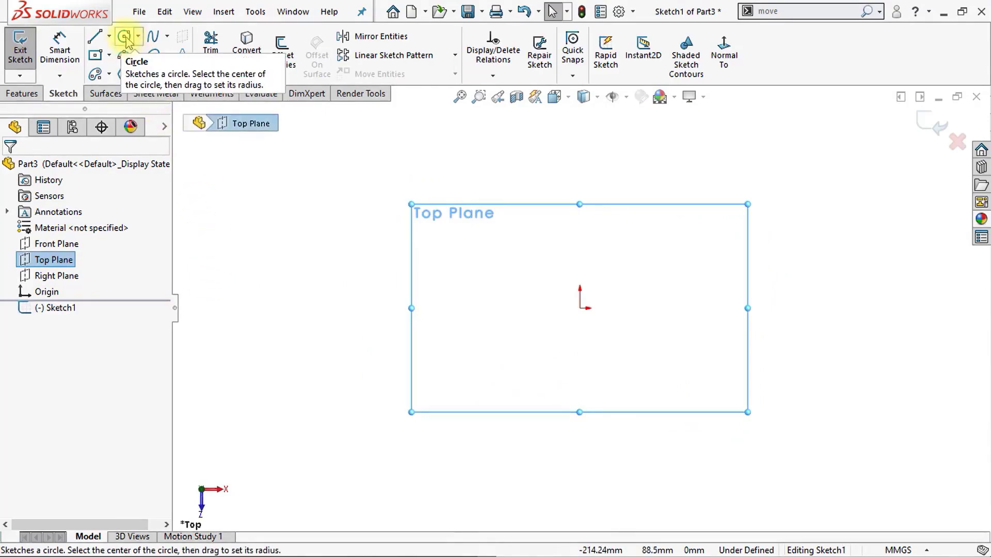
{"action": "left_click", "coordinate": [125, 36]}
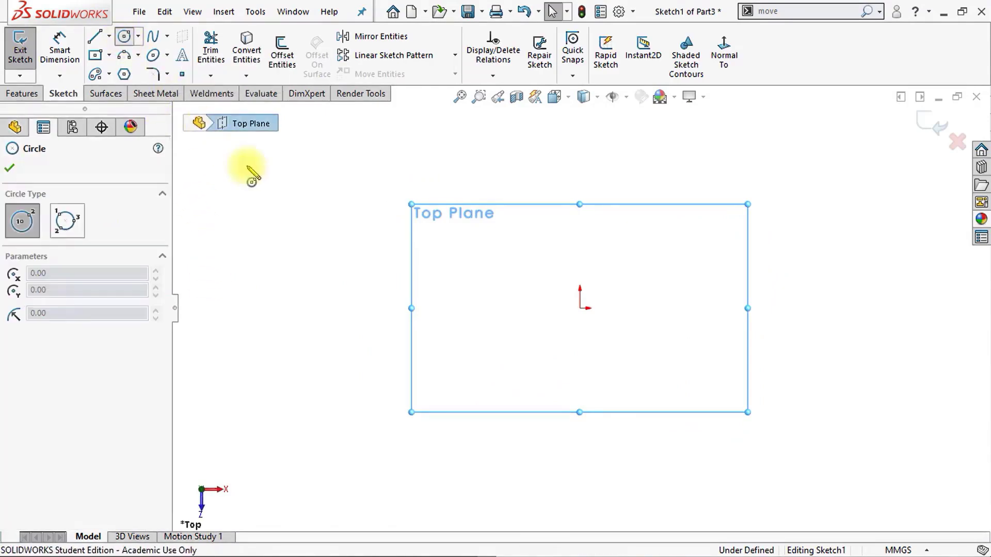
{"action": "left_click", "coordinate": [581, 309]}
{"action": "left_click", "coordinate": [640, 206]}
{"action": "key", "text": "Escape"}
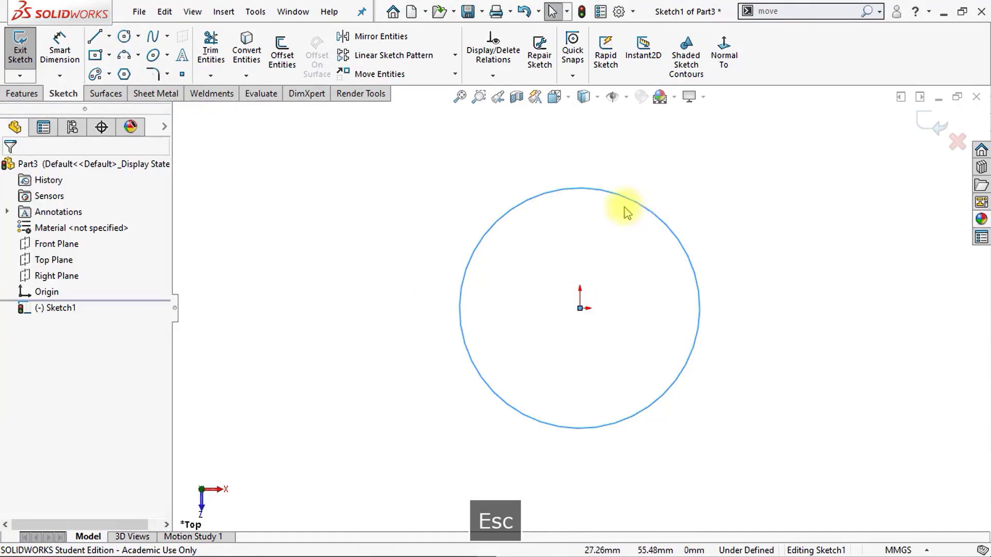
Step: Dimension the circle's diameter and set it to 100 mm
{"action": "left_click", "coordinate": [60, 56]}
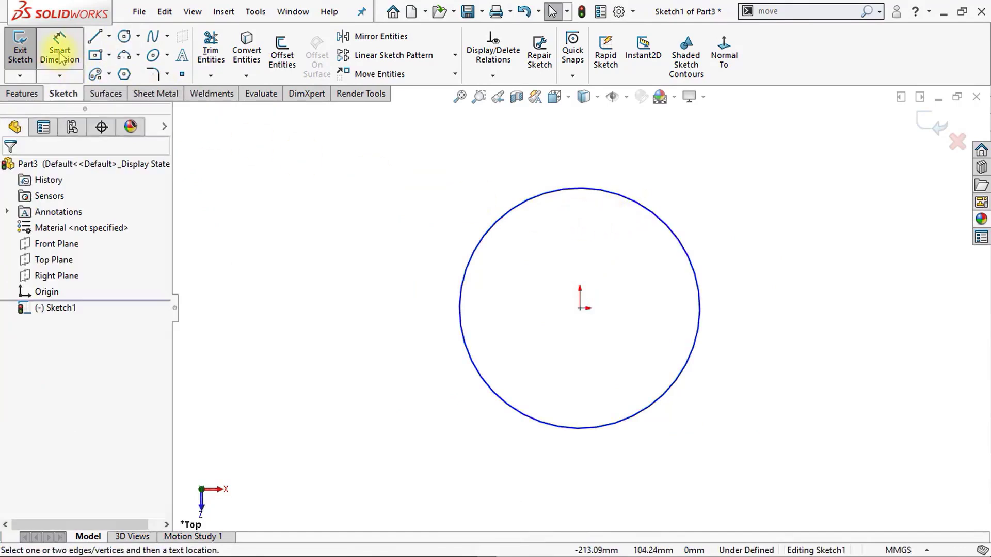
{"action": "left_click", "coordinate": [458, 292]}
{"action": "left_click", "coordinate": [422, 302]}
{"action": "type", "text": "100"}
{"action": "key", "text": "Return"}
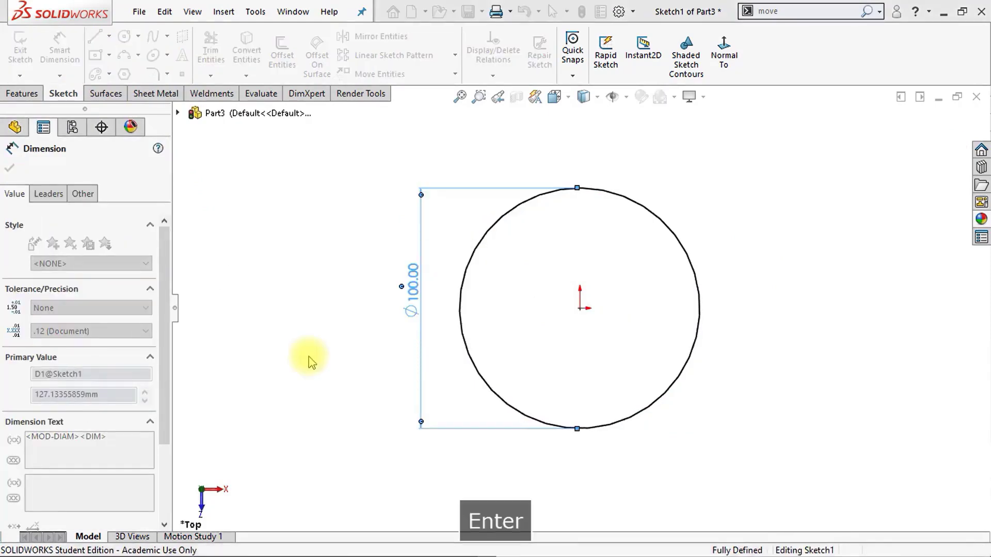
{"action": "left_click", "coordinate": [290, 295]}
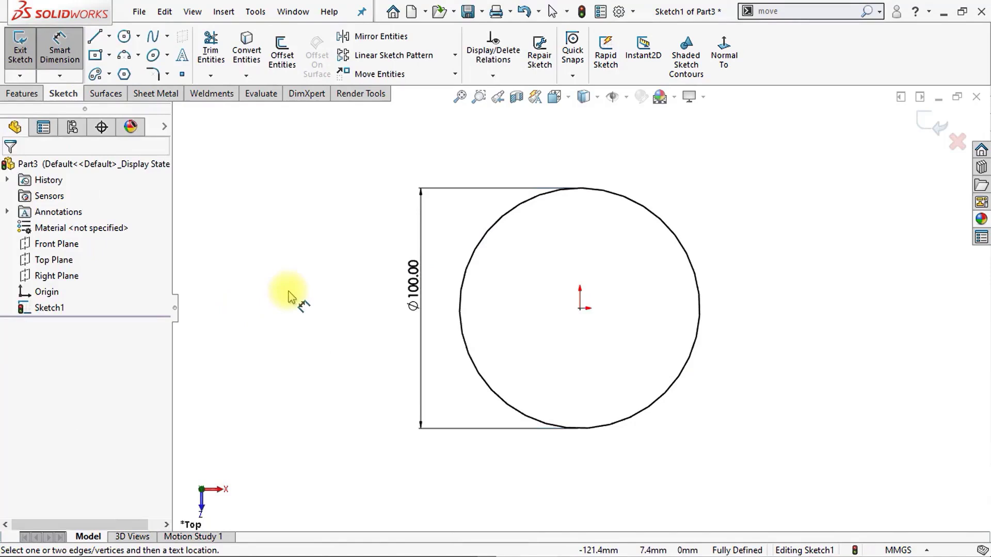
Step: Draw a vertical centerline across the circle through the origin, from its uppermost to its lowermost point
{"action": "left_click", "coordinate": [109, 36]}
{"action": "left_click", "coordinate": [149, 73]}
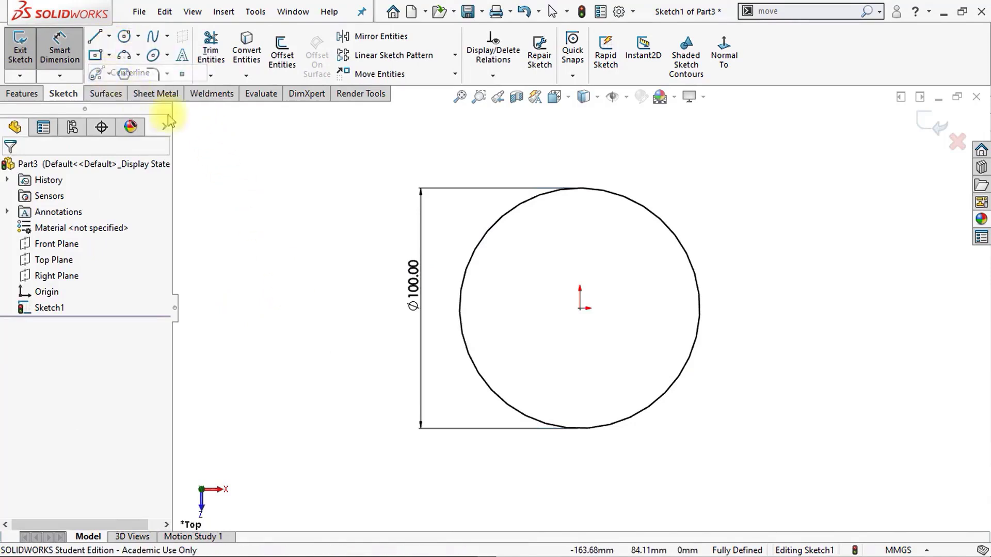
{"action": "left_click", "coordinate": [581, 189]}
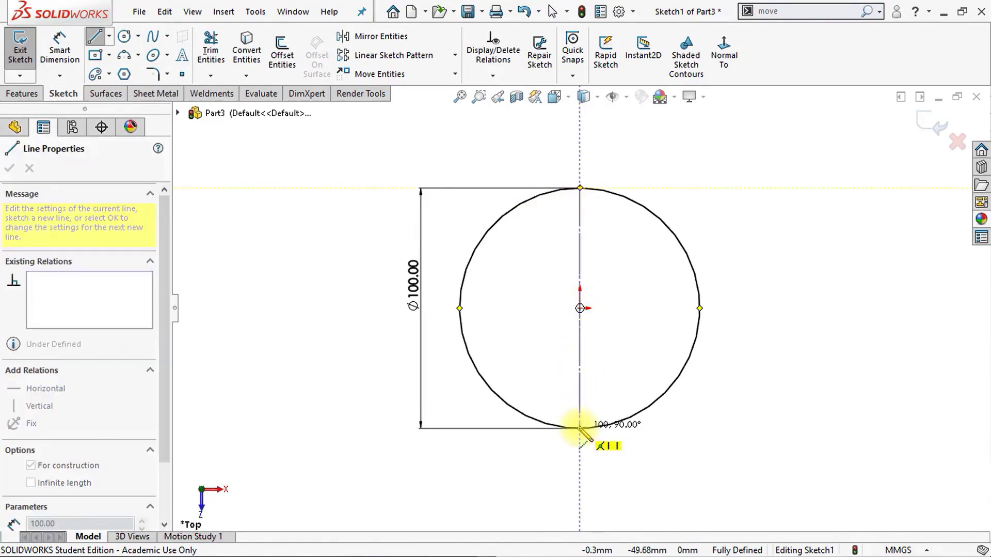
{"action": "left_click", "coordinate": [580, 427]}
{"action": "key", "text": "Escape"}
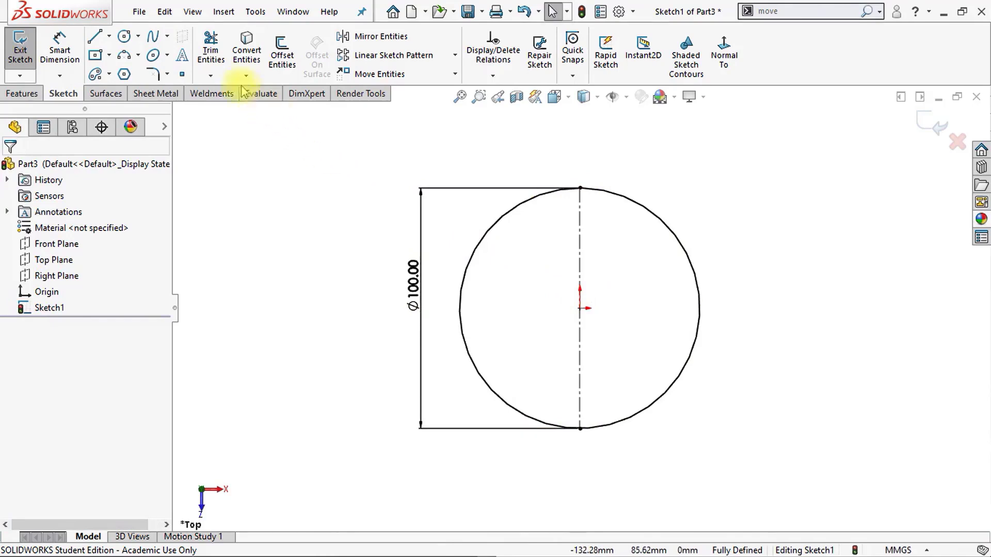
Step: Power-trim the circle's half on the positive X side of the centerline and exit the sketch
{"action": "left_click", "coordinate": [212, 57]}
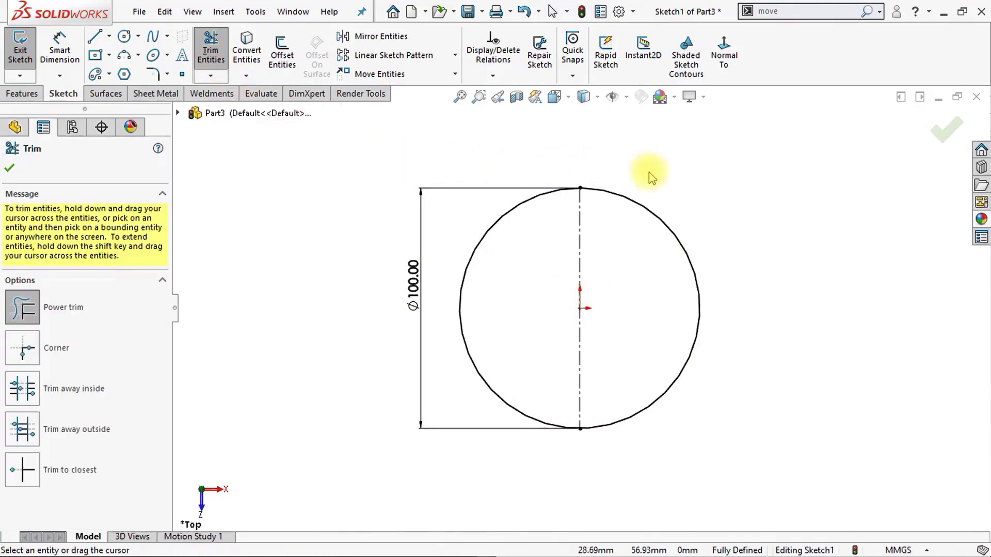
{"action": "left_click_drag", "start_coordinate": [651, 212], "coordinate": [645, 281]}
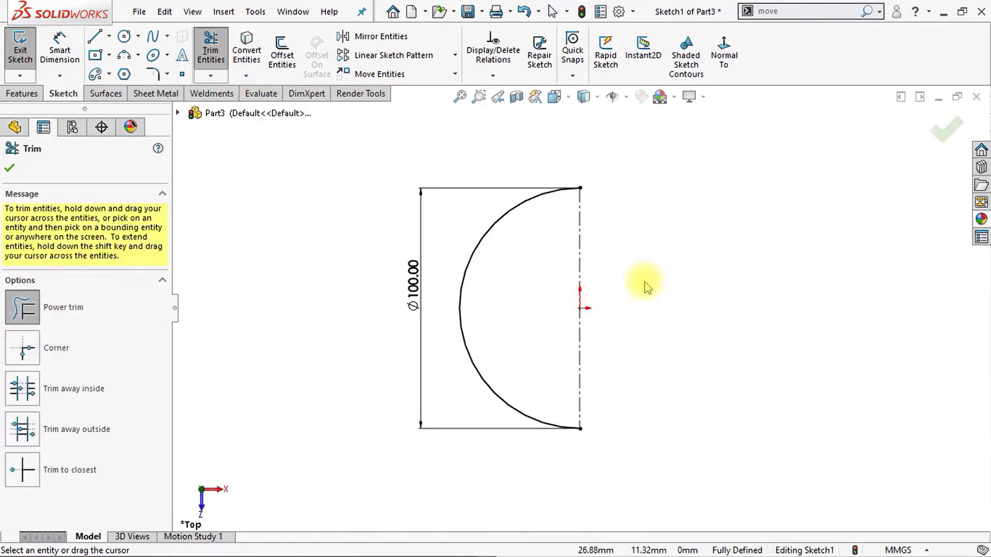
{"action": "left_click", "coordinate": [10, 169]}
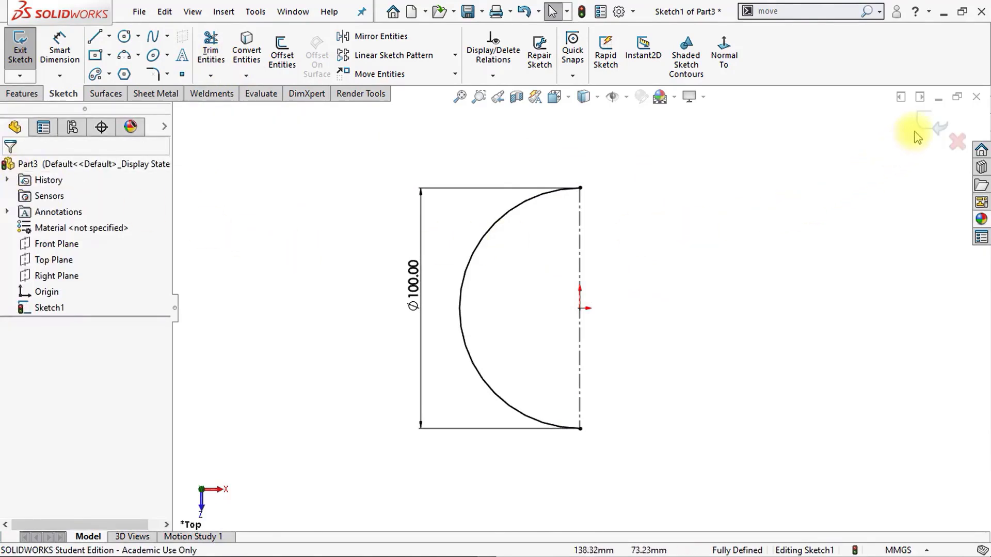
{"action": "left_click", "coordinate": [932, 133]}
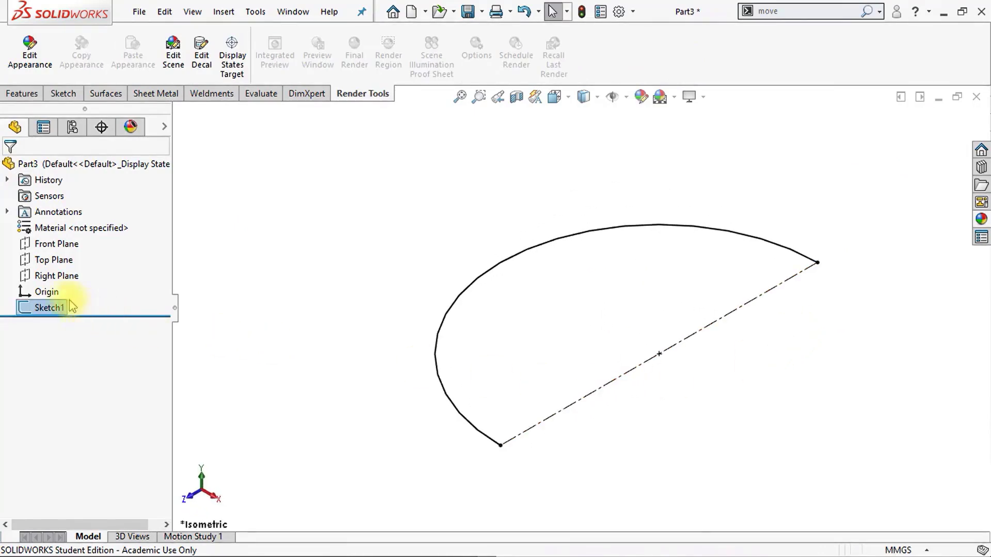
Step: Sketch a construction center rectangle with midpoint lines on the Right Plane, about 25 by 36 mm, centred on the semicircle's front (+Z) endpoint
{"action": "left_click", "coordinate": [59, 278]}
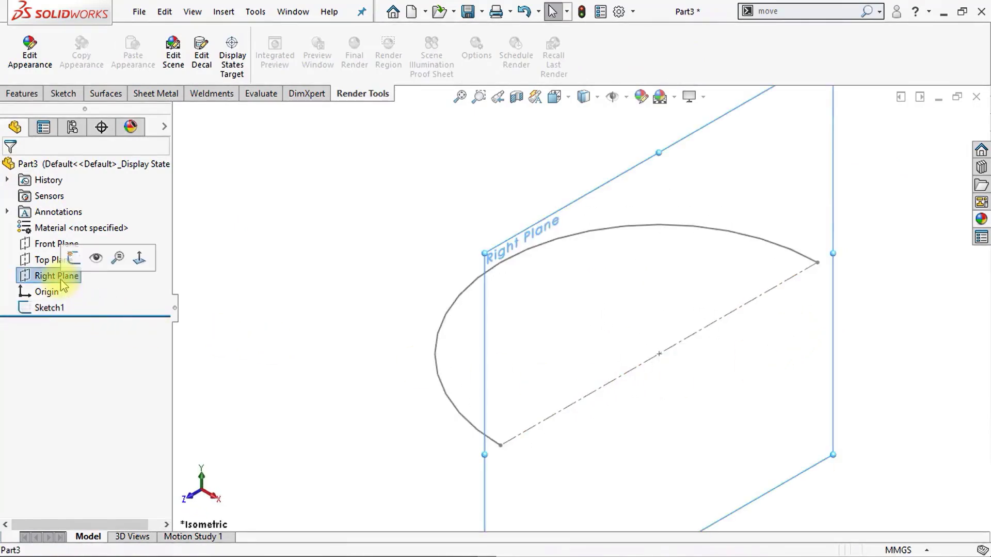
{"action": "left_click", "coordinate": [74, 259]}
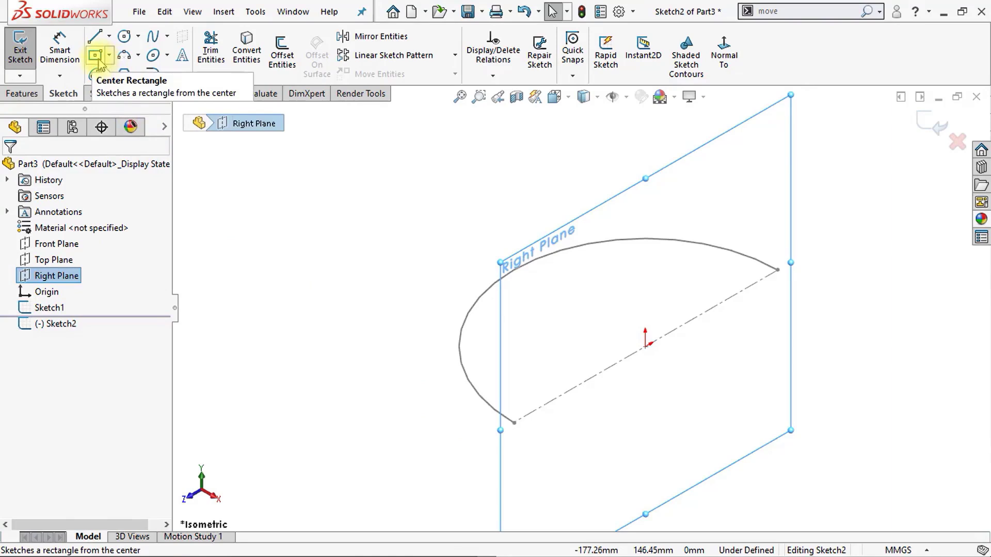
{"action": "left_click", "coordinate": [95, 58]}
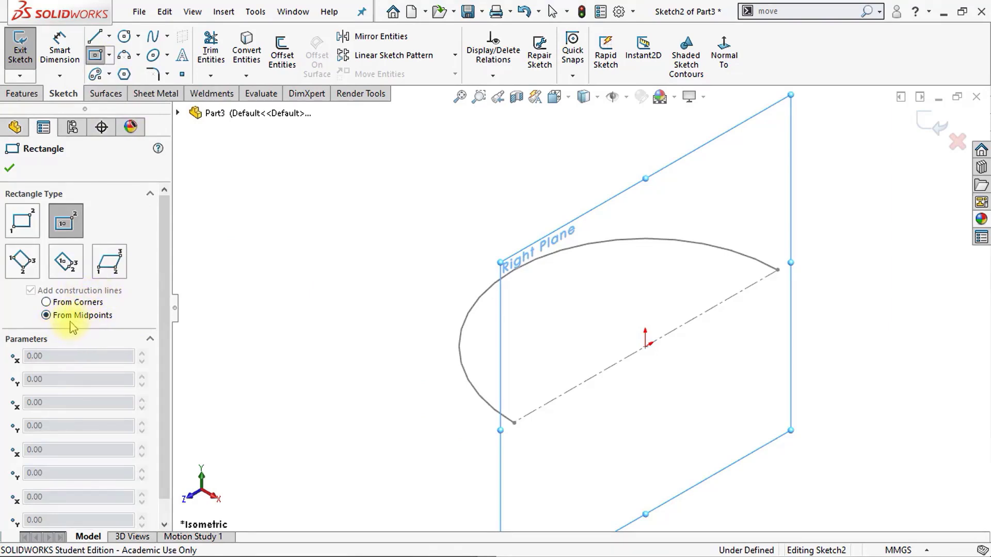
{"action": "left_click", "coordinate": [514, 422]}
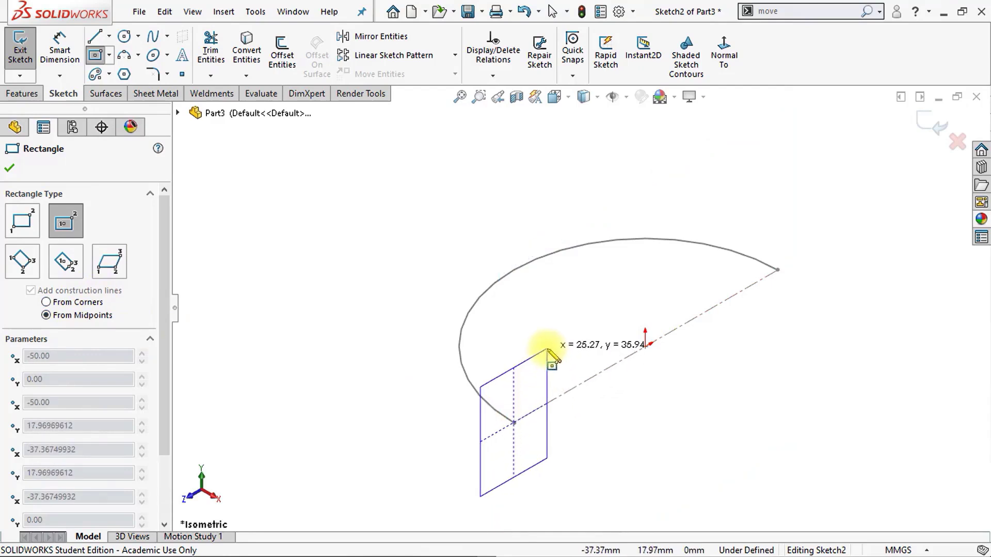
{"action": "left_click", "coordinate": [549, 350]}
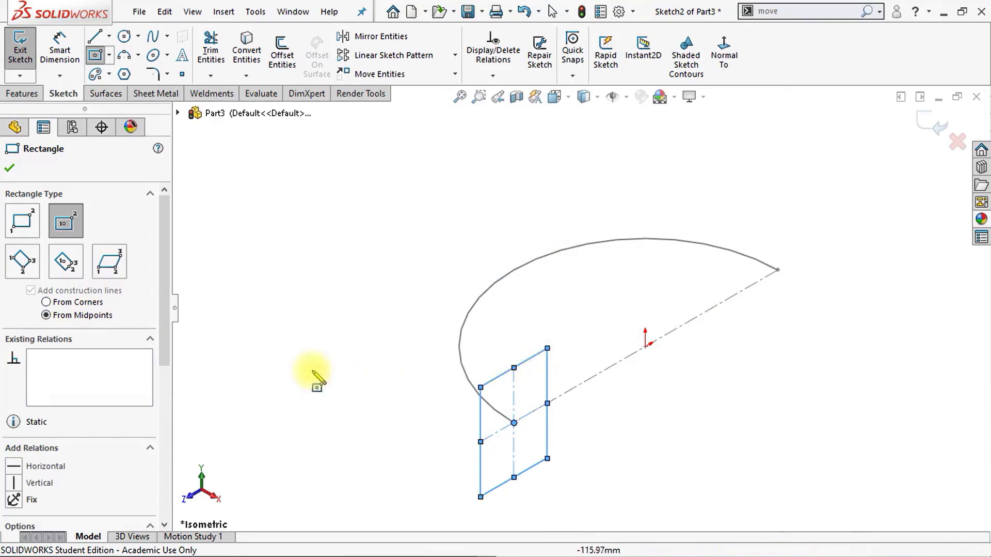
{"action": "left_click_drag", "start_coordinate": [170, 344], "coordinate": [170, 463]}
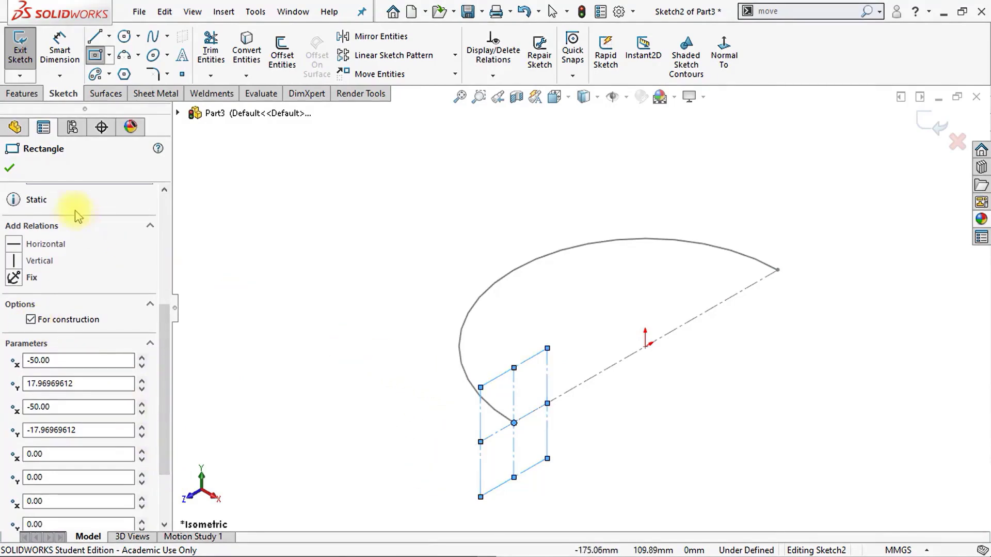
{"action": "left_click", "coordinate": [10, 169]}
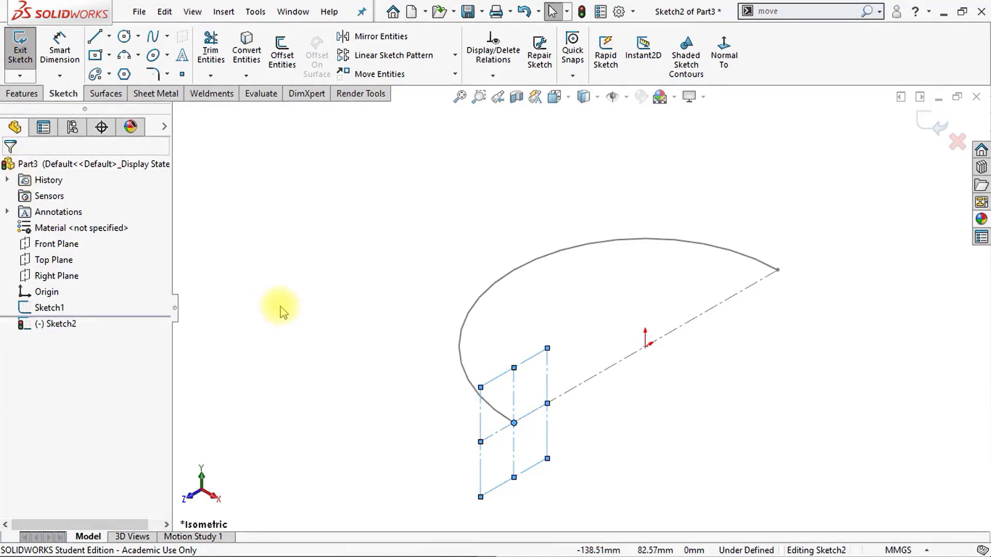
Step: View the sketch plane straight on and make the rectangle's upper horizontal side and inner vertical side equal in length
{"action": "left_click", "coordinate": [723, 59]}
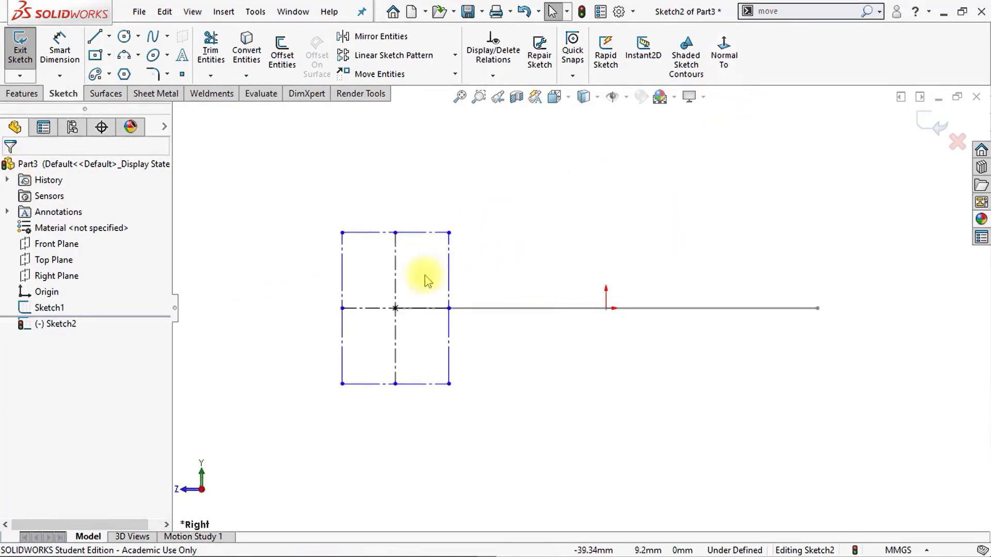
{"action": "scroll", "coordinate": [357, 289], "scroll_direction": "down", "scroll_amount": 2}
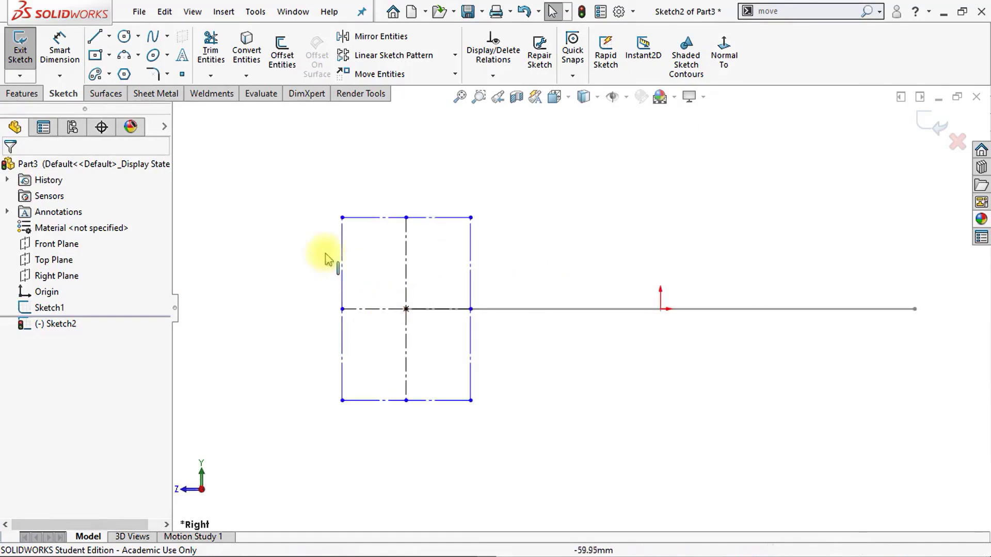
{"action": "left_click", "coordinate": [445, 217]}
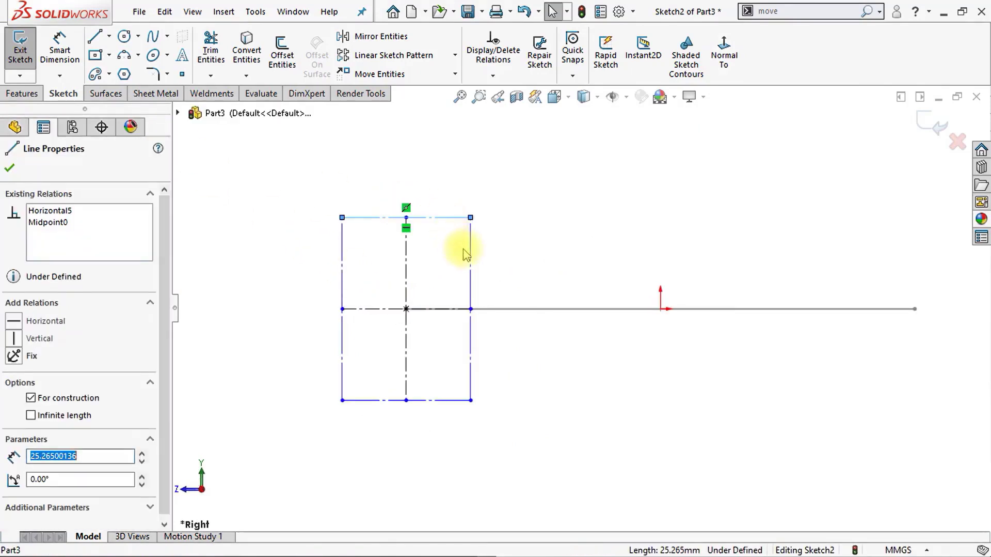
{"action": "left_click", "coordinate": [472, 258], "text": "ctrl"}
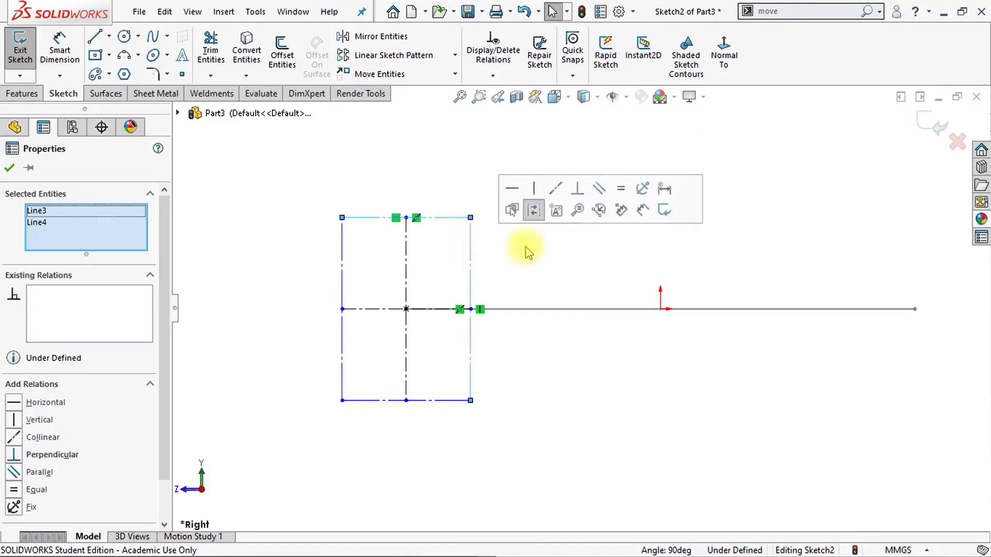
{"action": "left_click", "coordinate": [619, 195]}
{"action": "left_click", "coordinate": [570, 269]}
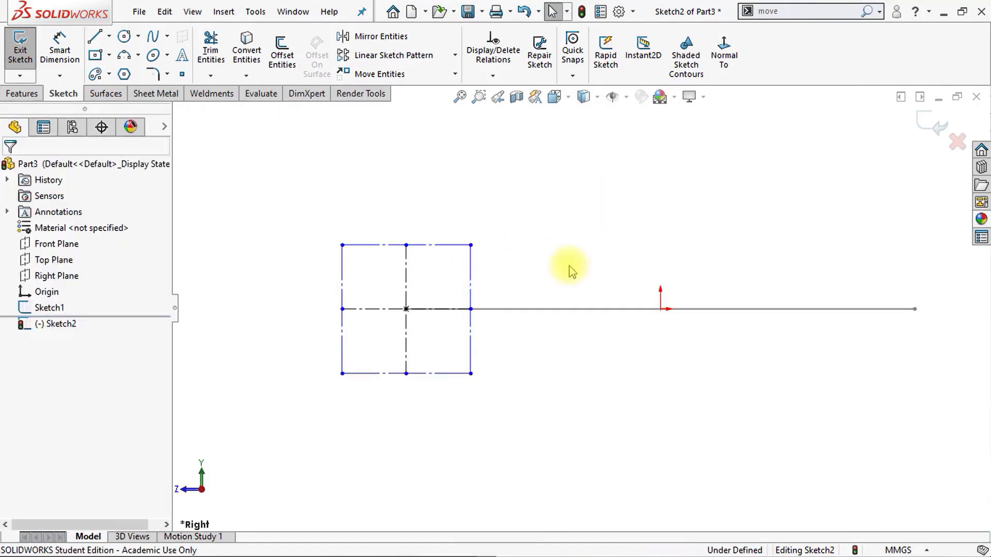
Step: Dimension the square's upper side and set it to 50 mm
{"action": "left_click", "coordinate": [63, 57]}
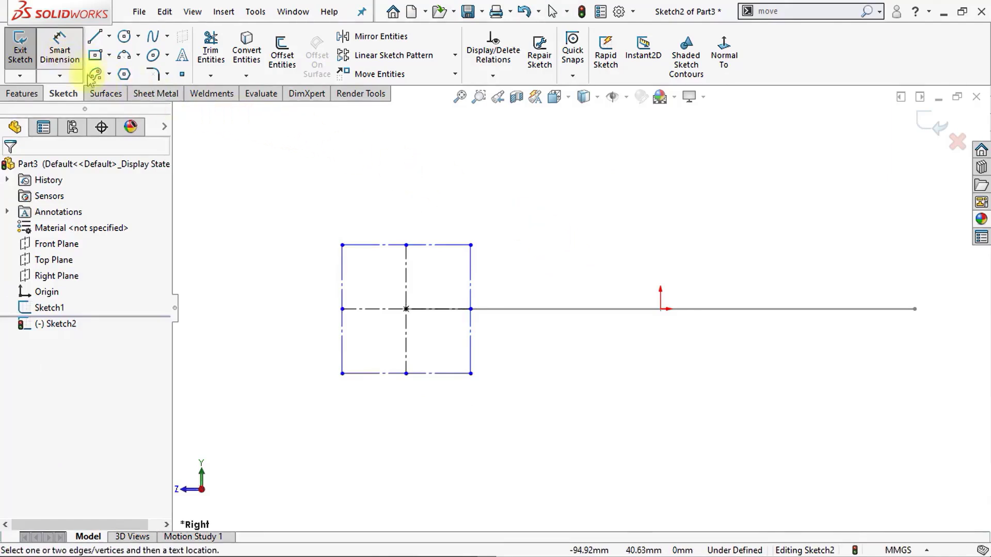
{"action": "left_click", "coordinate": [385, 244]}
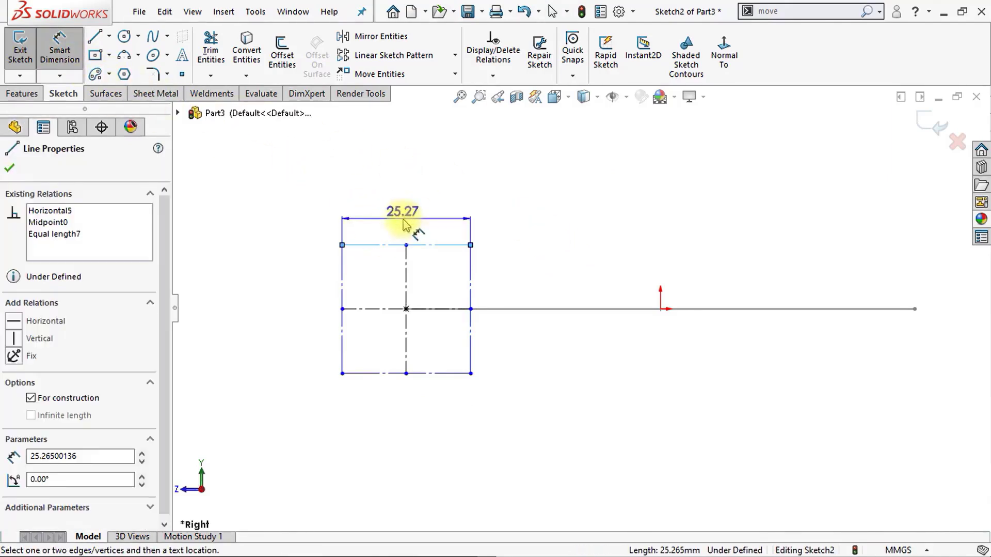
{"action": "left_click", "coordinate": [403, 209]}
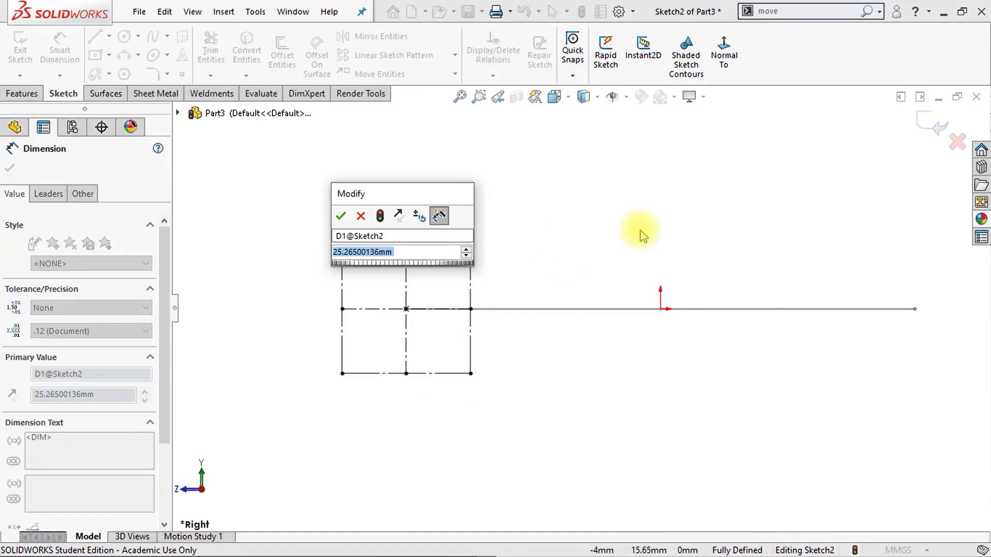
{"action": "type", "text": "50"}
{"action": "key", "text": "Return"}
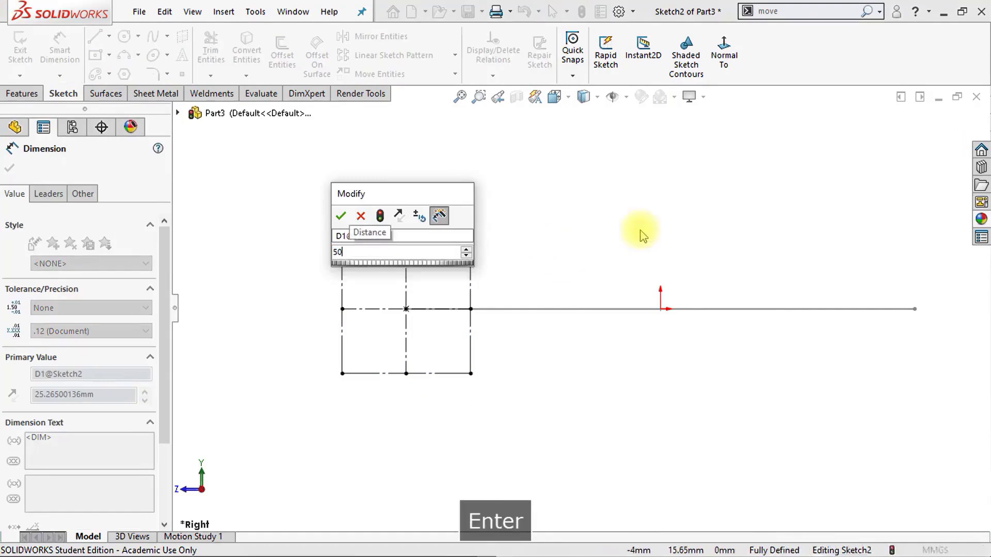
{"action": "left_click", "coordinate": [636, 237]}
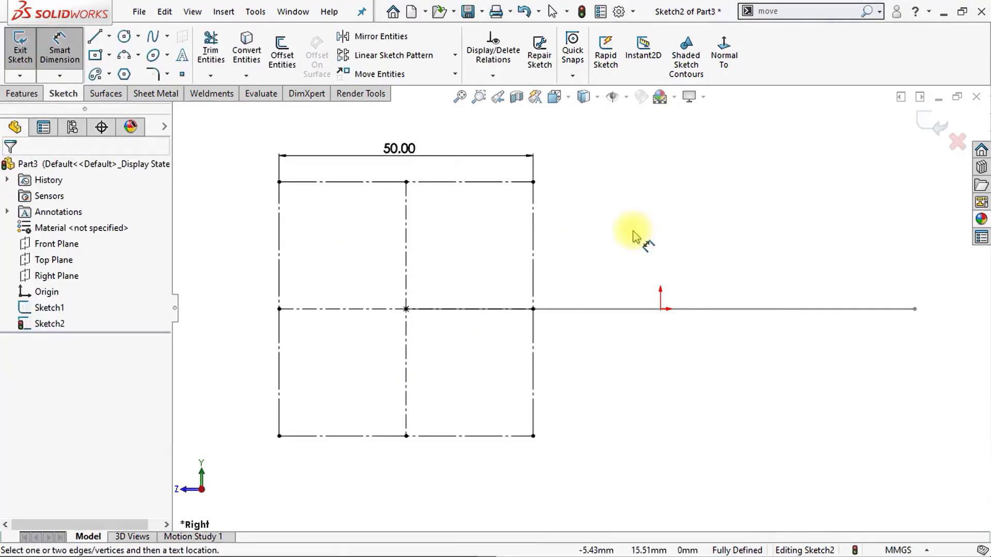
Step: Sketch a centerpoint arc slot centred on the square's lower midpoint, spanning its upper half, about 41.7 mm radius, 51° and 10 mm wide
{"action": "key", "text": "f"}
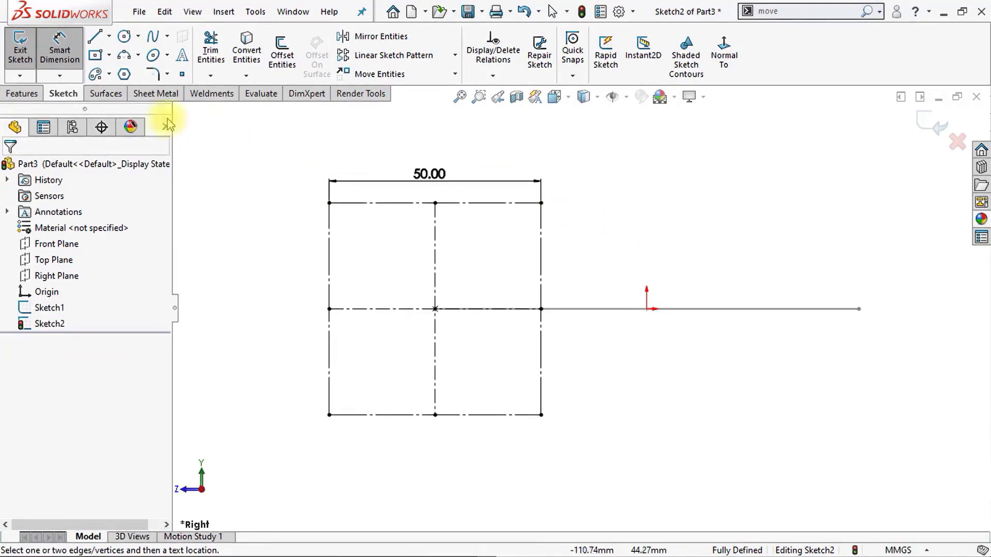
{"action": "left_click", "coordinate": [109, 74]}
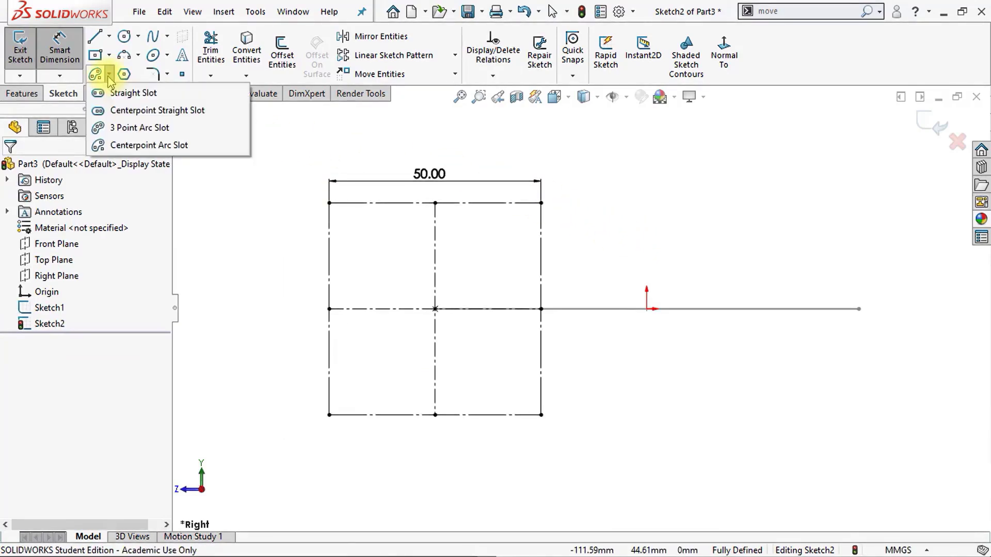
{"action": "left_click", "coordinate": [154, 145]}
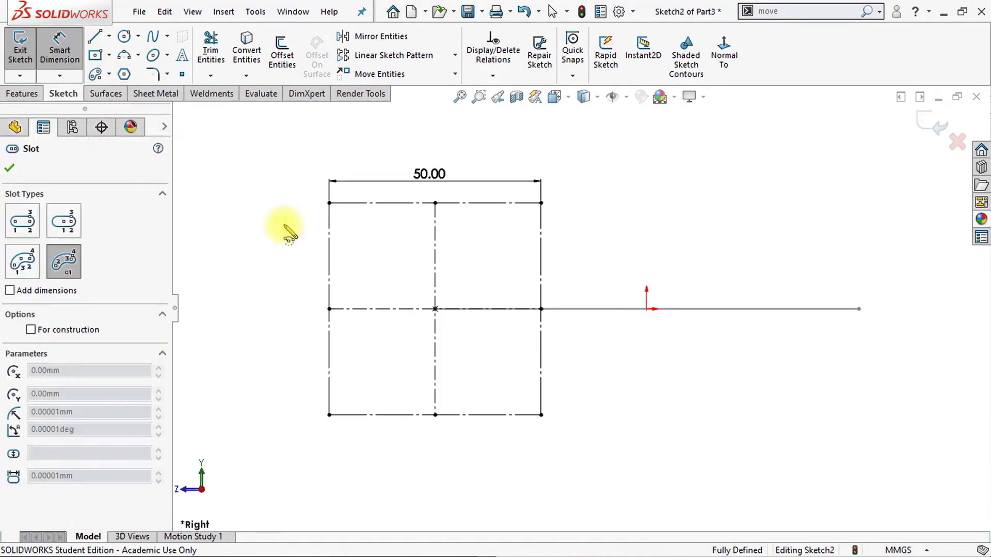
{"action": "left_click", "coordinate": [435, 308]}
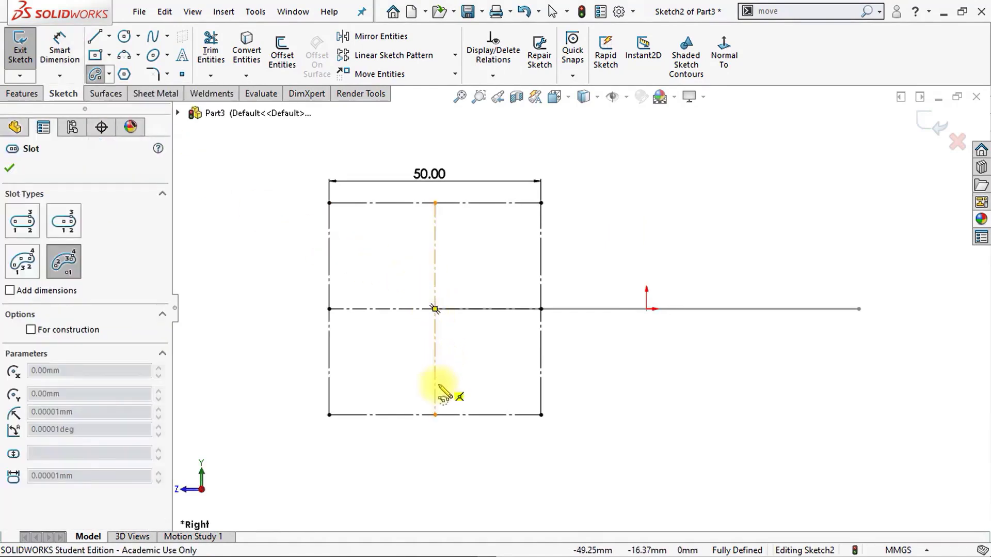
{"action": "left_click", "coordinate": [436, 414]}
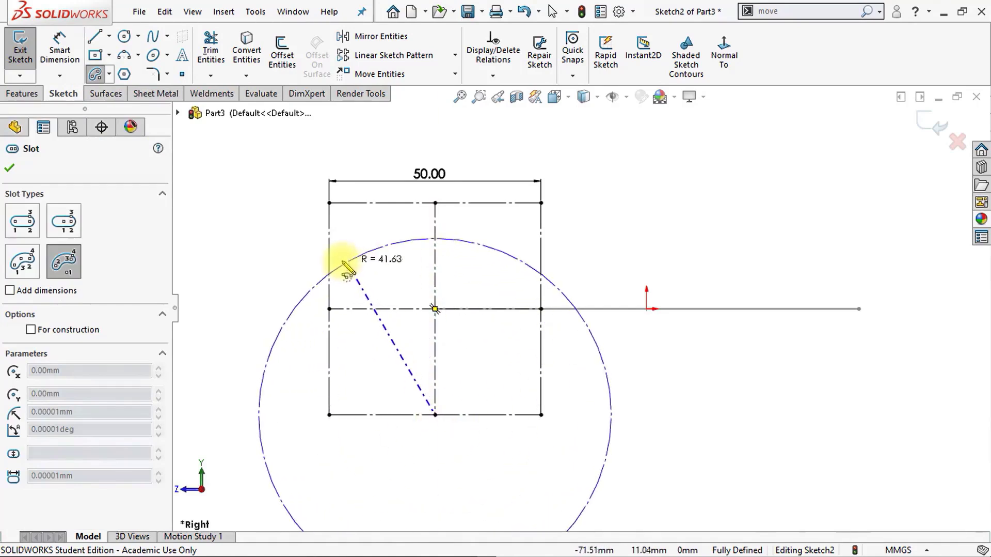
{"action": "left_click", "coordinate": [356, 256]}
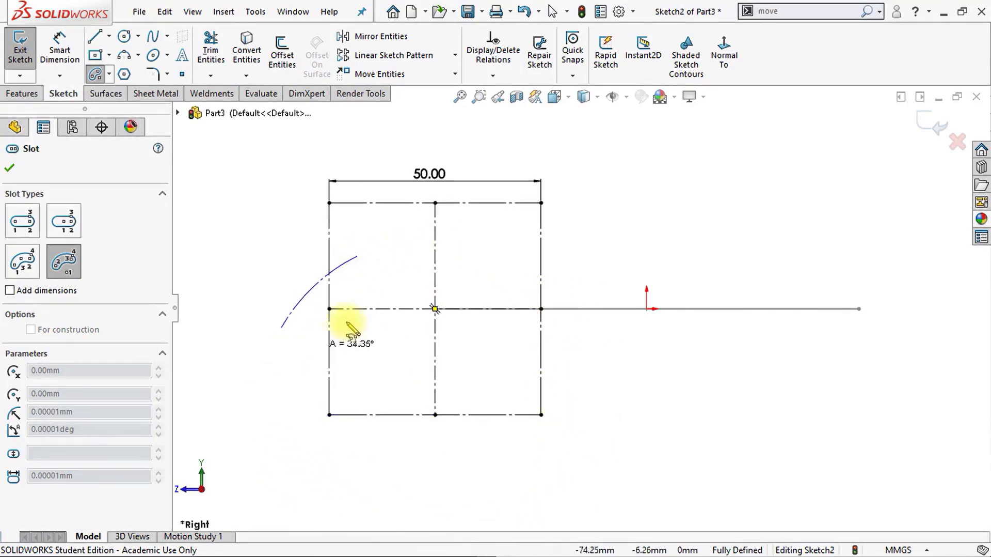
{"action": "scroll", "coordinate": [538, 401], "scroll_direction": "up", "scroll_amount": 2}
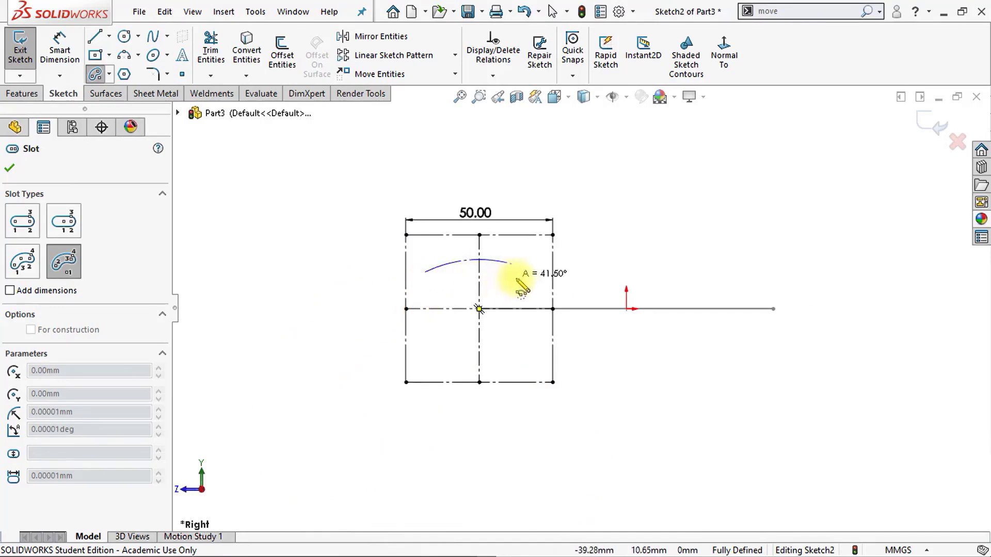
{"action": "left_click", "coordinate": [531, 269]}
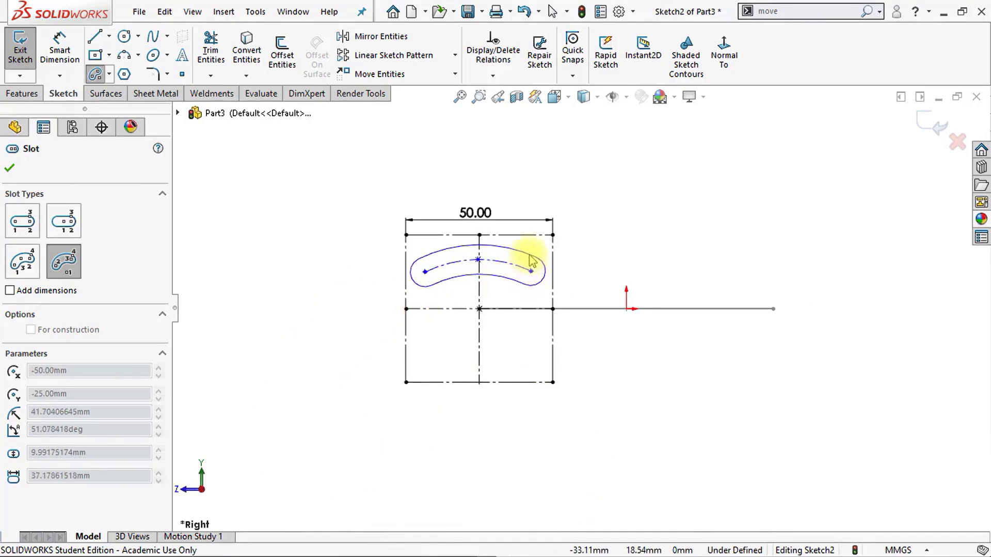
{"action": "left_click", "coordinate": [533, 261]}
{"action": "key", "text": "Escape"}
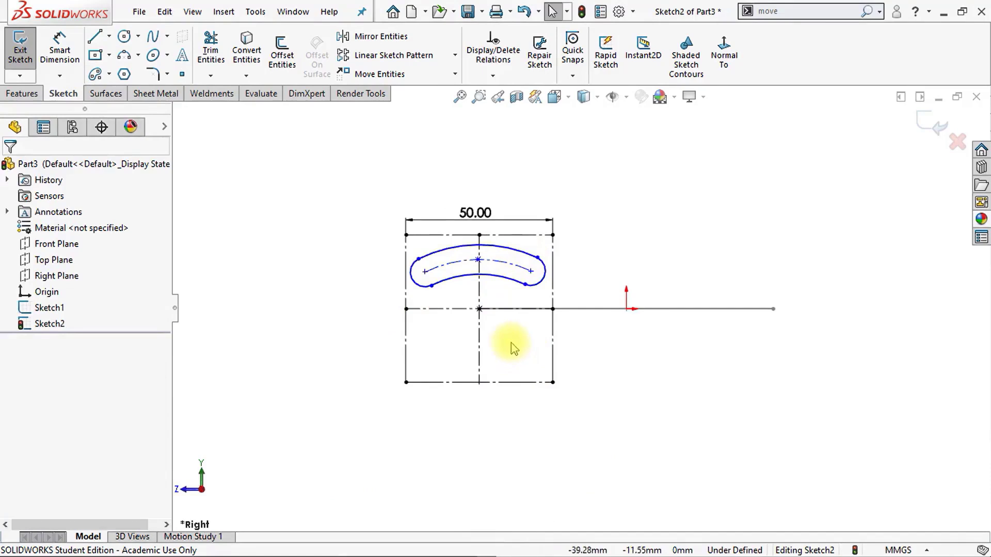
Step: Make the slot's outer arc tangent to the square's upper horizontal side
{"action": "scroll", "coordinate": [497, 243], "scroll_direction": "down", "scroll_amount": 3}
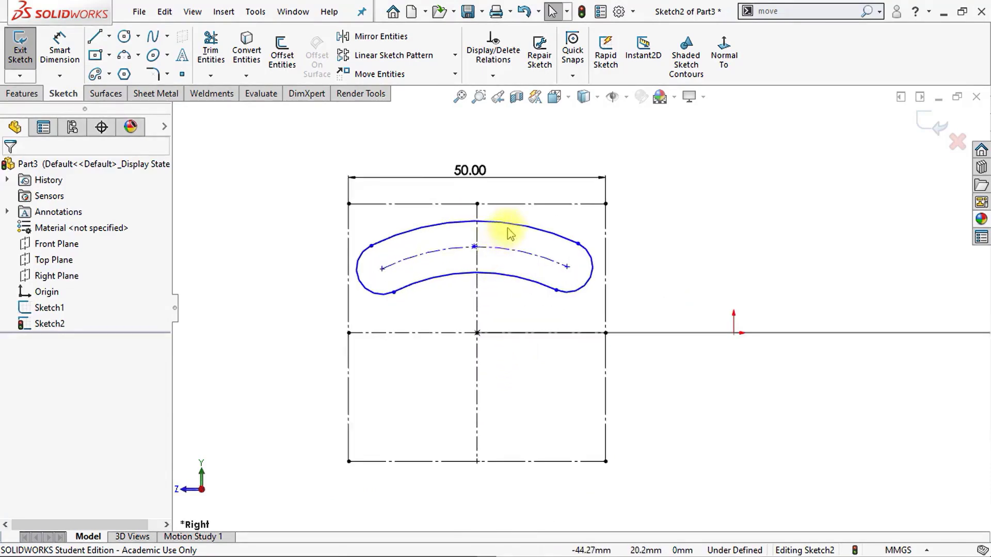
{"action": "left_click", "coordinate": [510, 229], "text": "ctrl"}
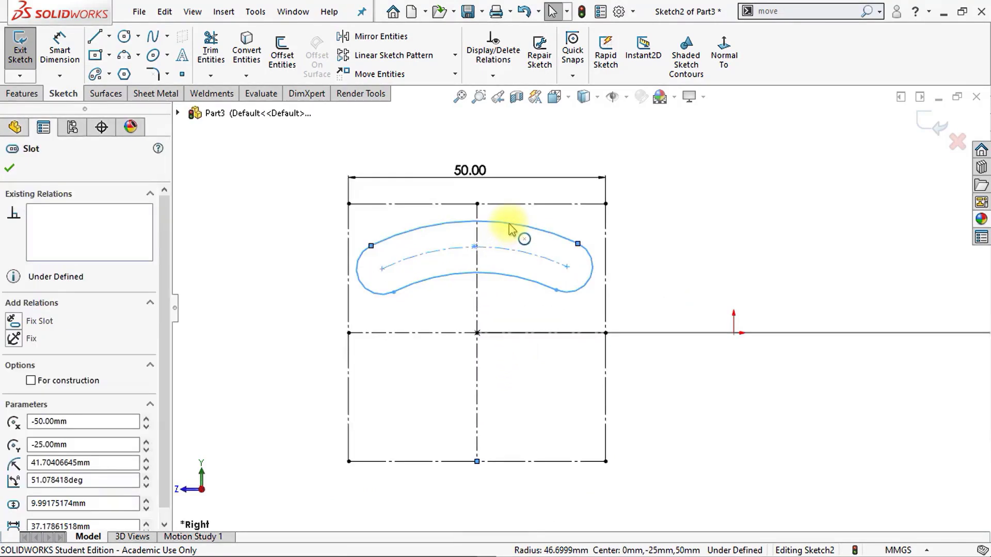
{"action": "left_click", "coordinate": [514, 204], "text": "ctrl"}
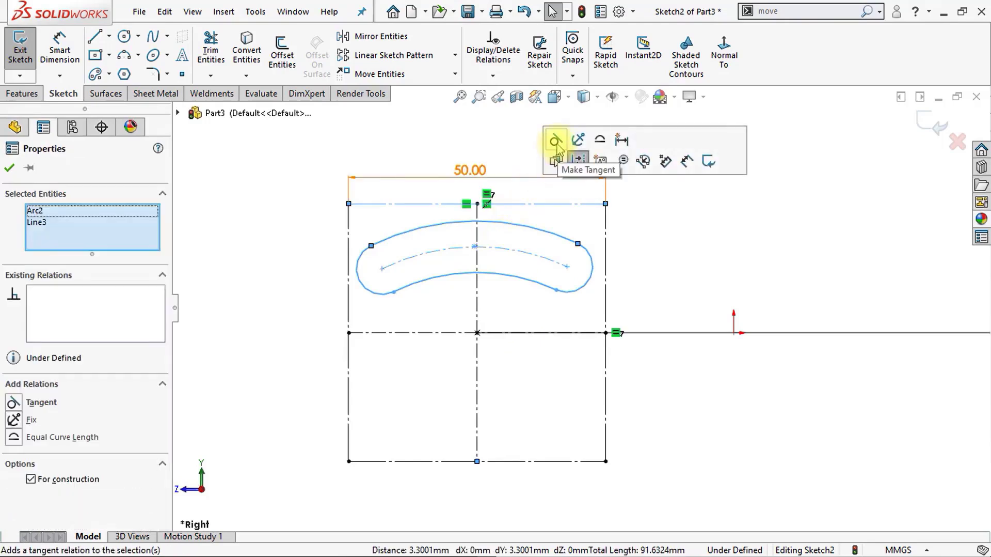
{"action": "left_click", "coordinate": [556, 141]}
{"action": "left_click", "coordinate": [491, 142]}
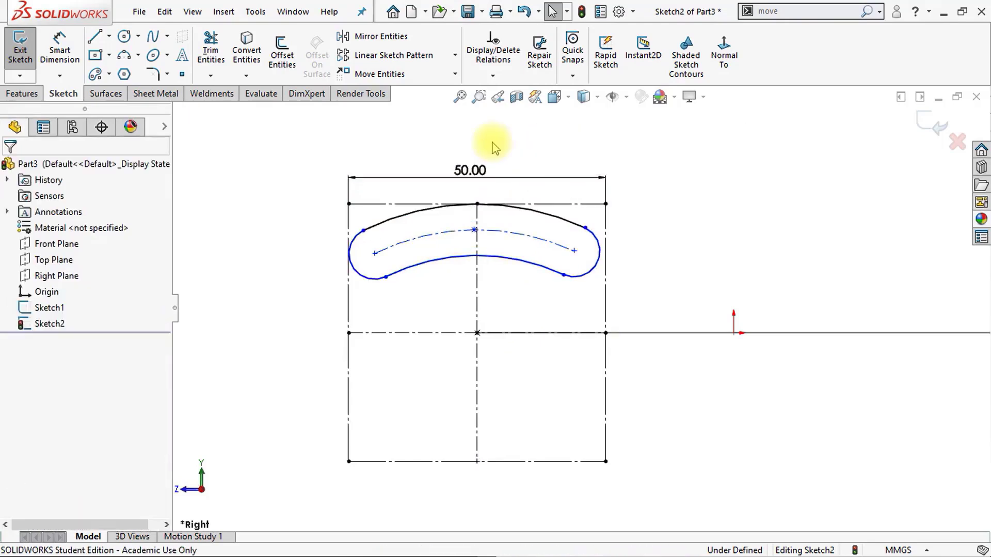
Step: Make each rounded end of the slot tangent to the adjacent vertical side of the square
{"action": "left_click", "coordinate": [593, 276], "text": "ctrl"}
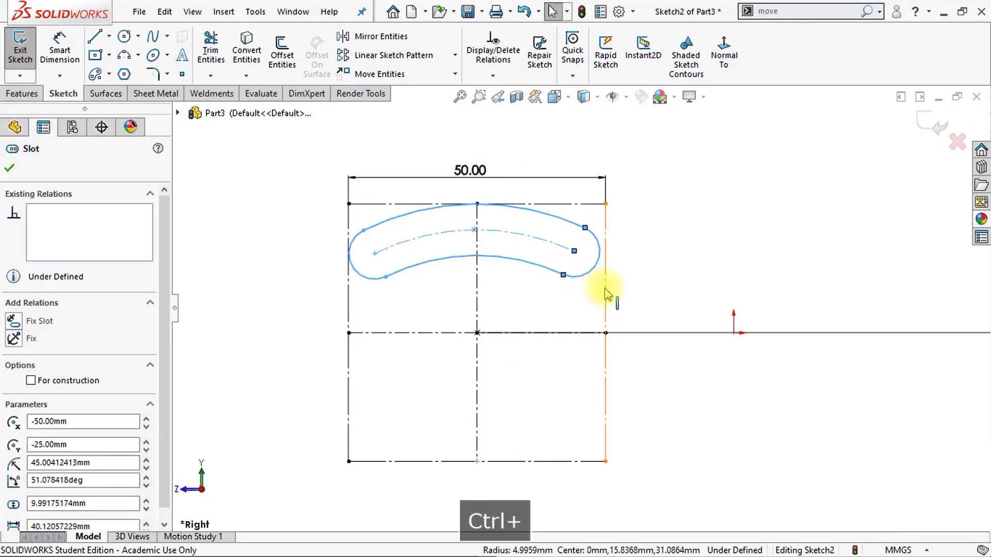
{"action": "left_click", "coordinate": [606, 292], "text": "ctrl"}
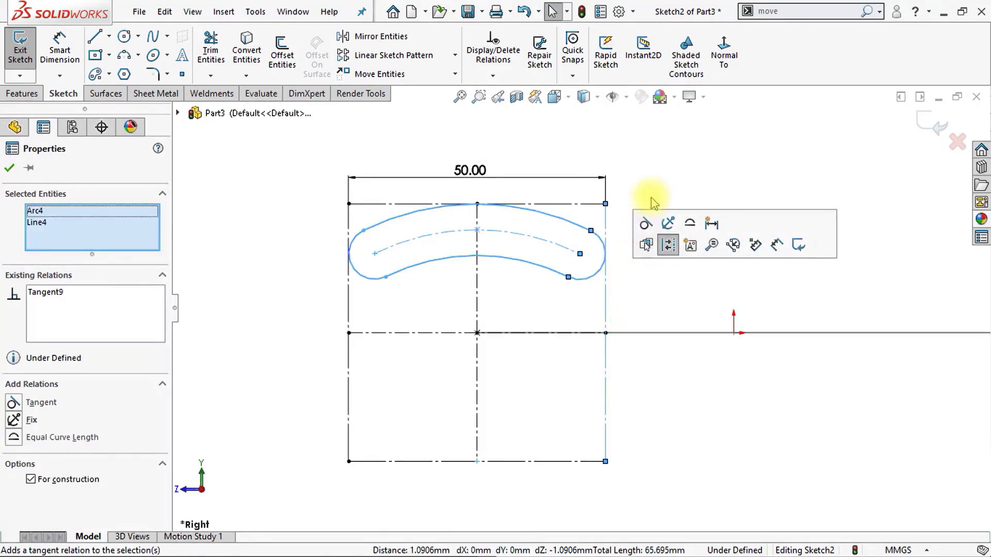
{"action": "left_click", "coordinate": [650, 178]}
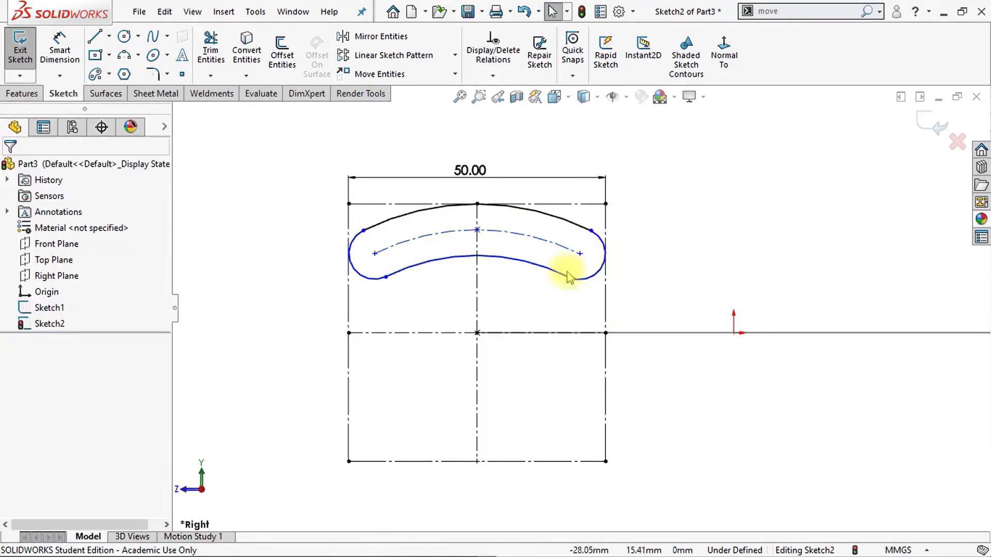
{"action": "left_click", "coordinate": [367, 281], "text": "ctrl"}
{"action": "left_click", "coordinate": [349, 302], "text": "ctrl"}
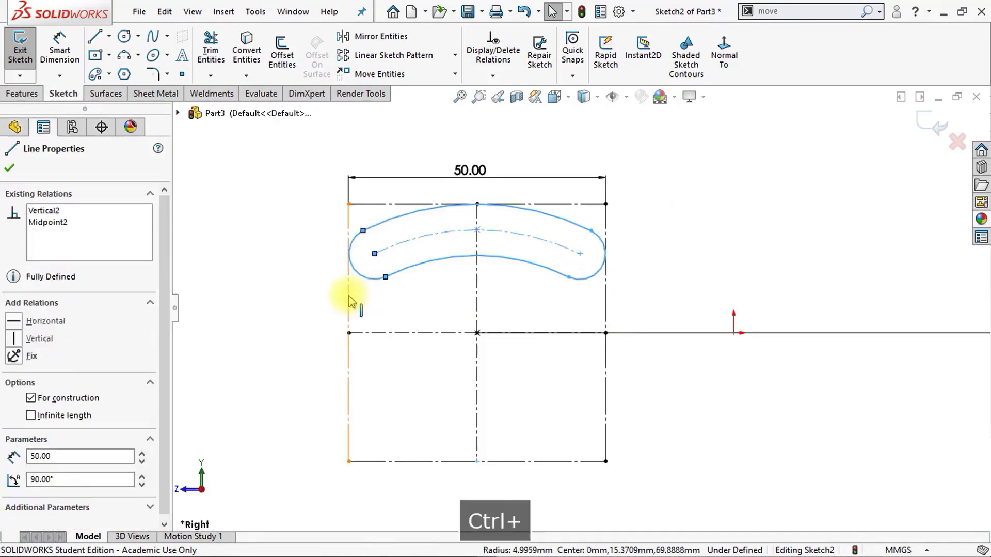
{"action": "left_click", "coordinate": [387, 249]}
{"action": "left_click", "coordinate": [304, 265]}
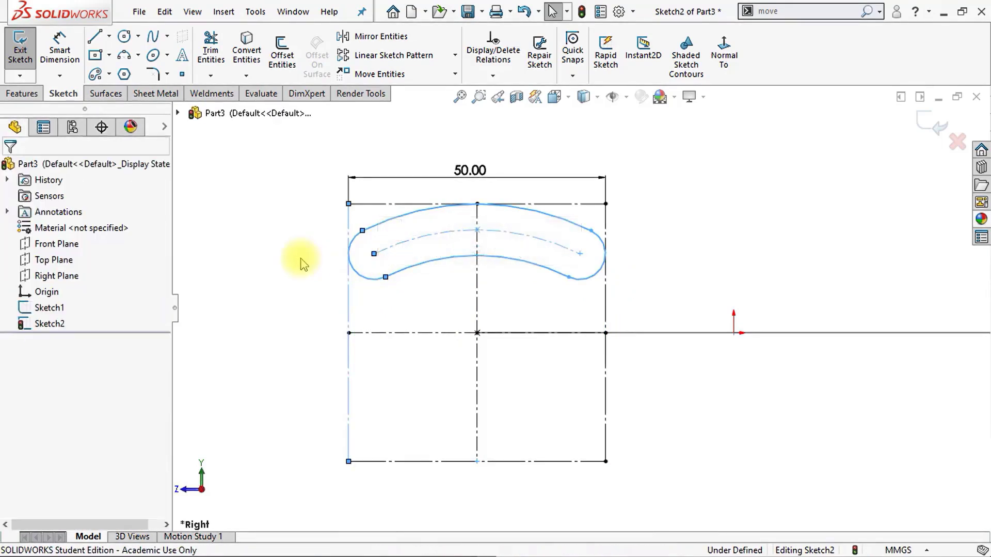
Step: Dimension the radius of the slot's rounded end nearest the origin and set it to 6 mm
{"action": "left_click", "coordinate": [60, 52]}
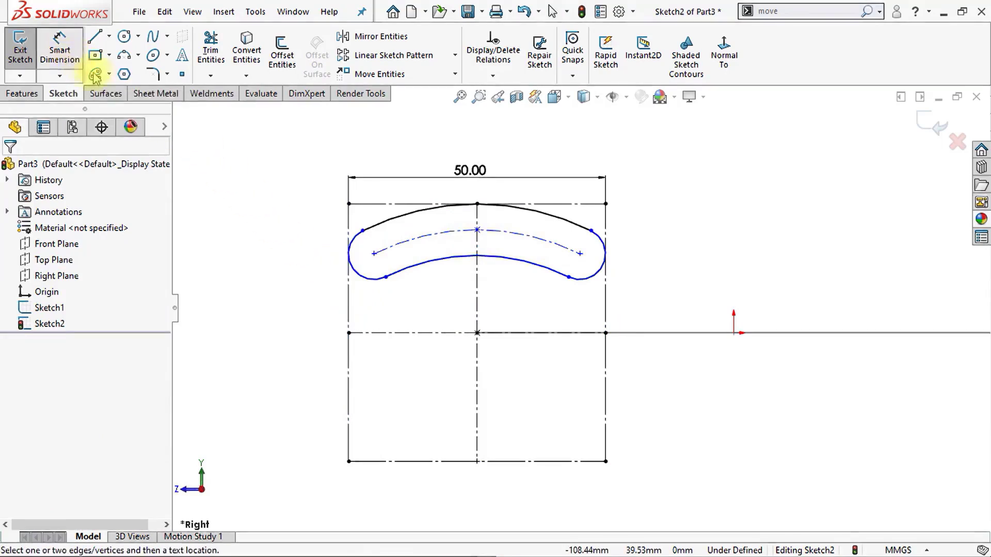
{"action": "left_click", "coordinate": [593, 284]}
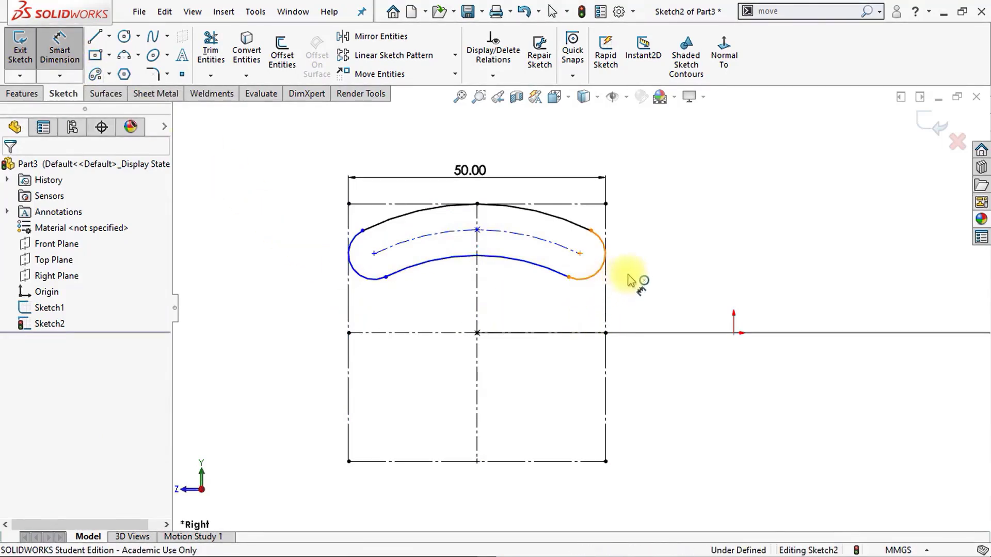
{"action": "left_click", "coordinate": [652, 282]}
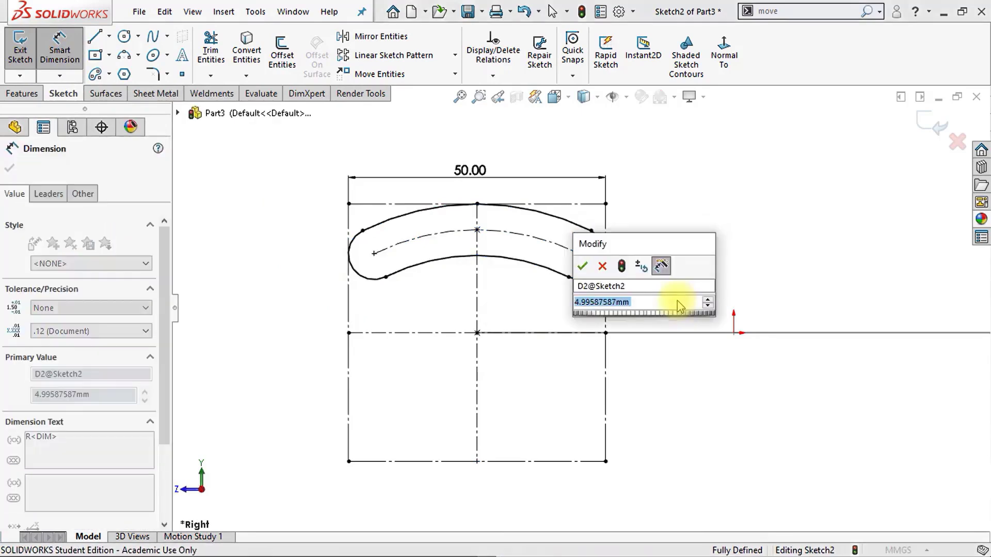
{"action": "type", "text": "5"}
{"action": "key", "text": "Return"}
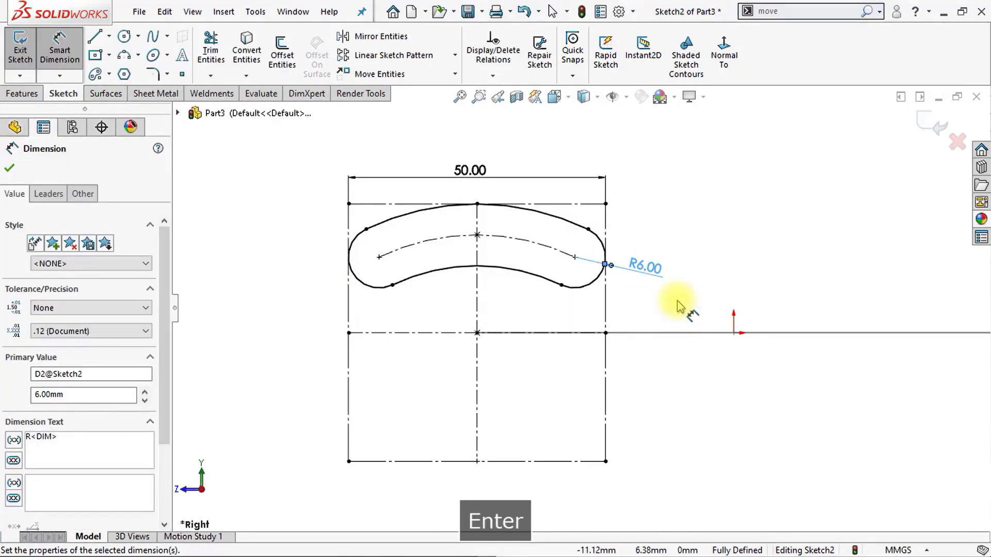
{"action": "key", "text": "Escape"}
Step: Mirror a copy of the arc slot about the square's horizontal midline and exit the sketch
{"action": "scroll", "coordinate": [709, 289], "scroll_direction": "up", "scroll_amount": 1}
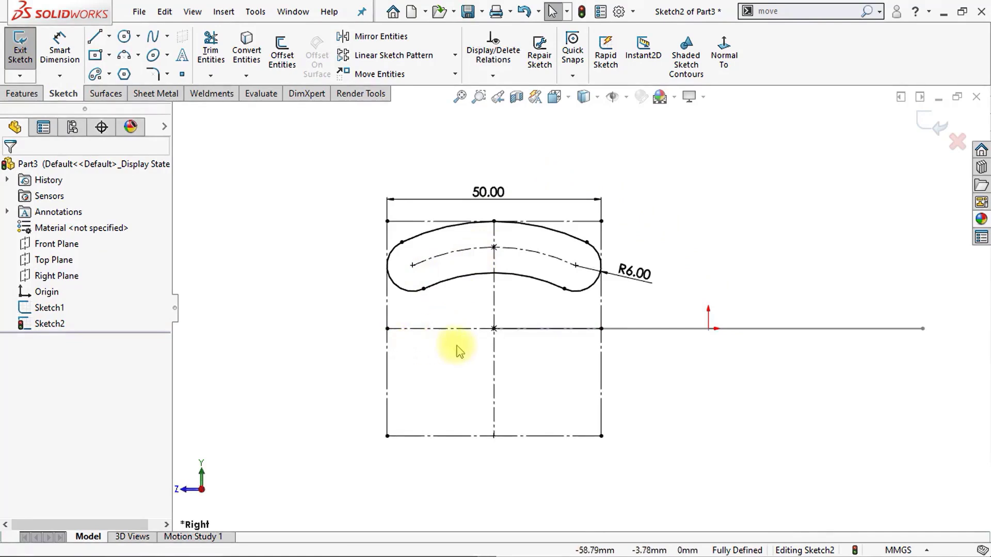
{"action": "left_click", "coordinate": [367, 36]}
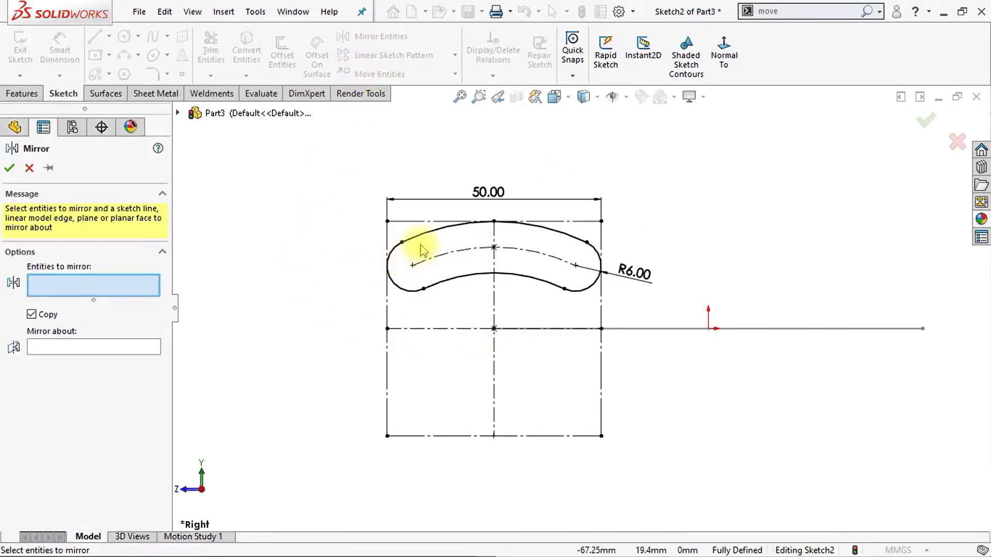
{"action": "left_click", "coordinate": [420, 247]}
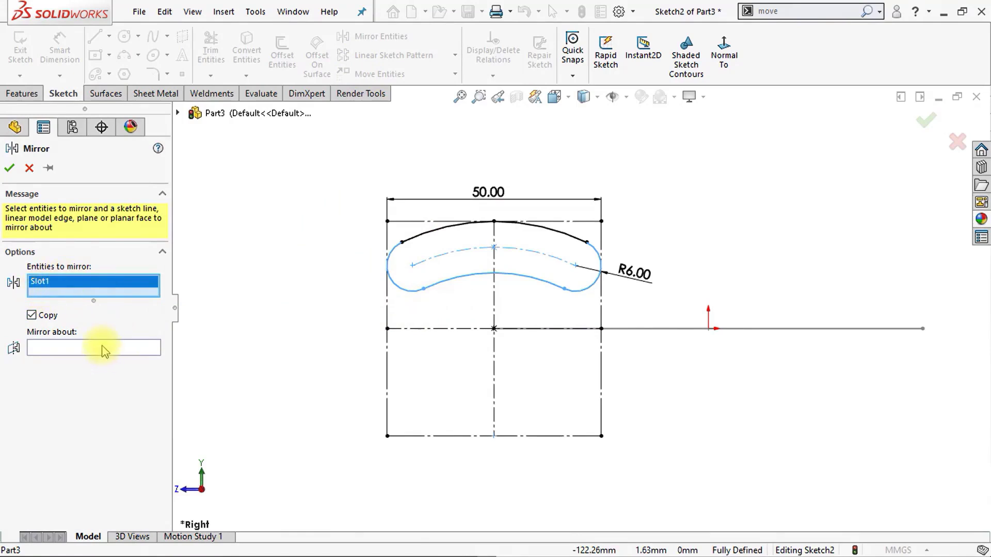
{"action": "left_click", "coordinate": [103, 348]}
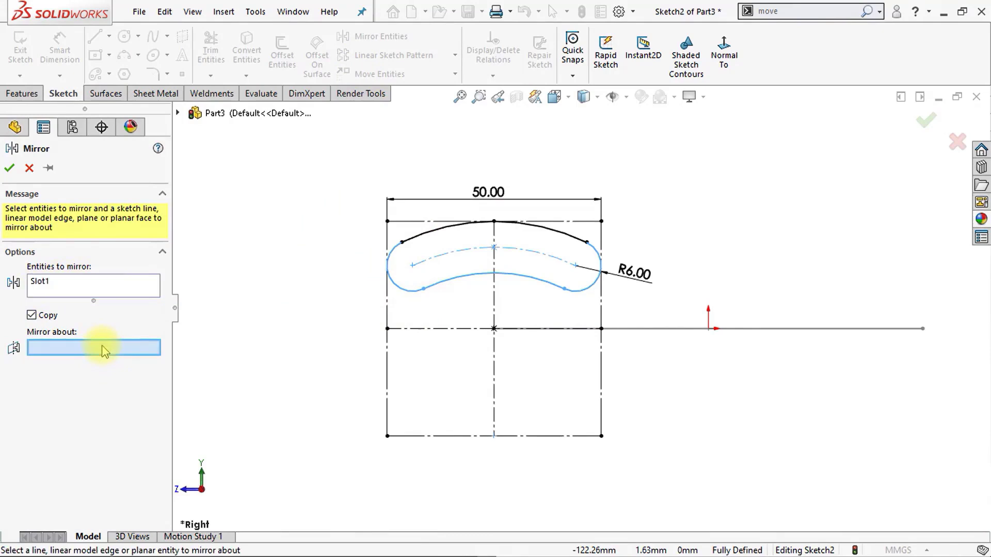
{"action": "left_click", "coordinate": [427, 330]}
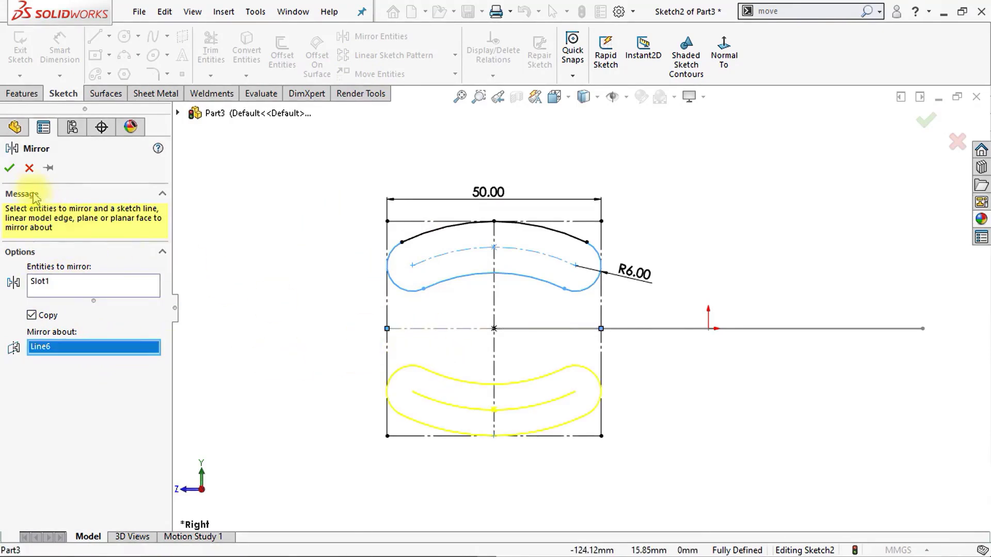
{"action": "left_click", "coordinate": [13, 171]}
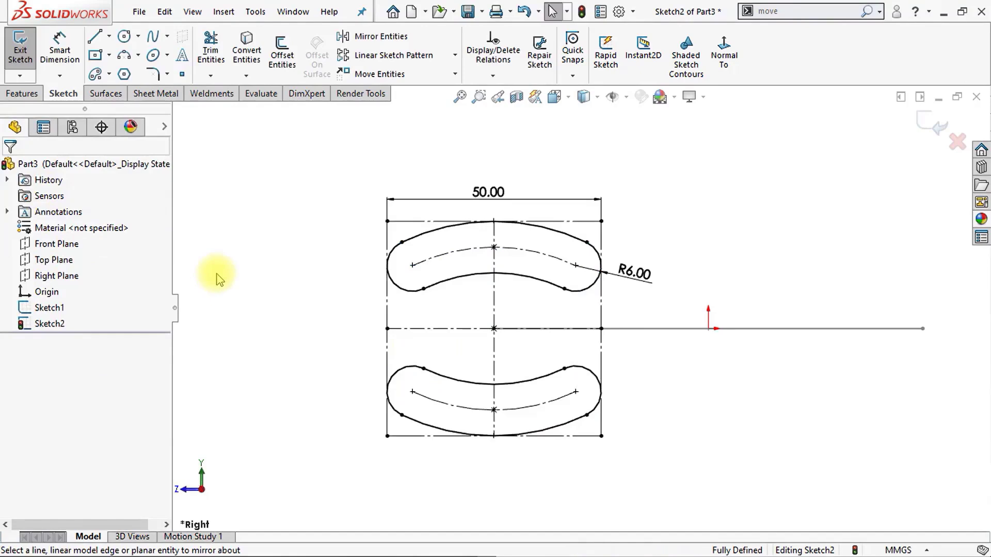
{"action": "left_click", "coordinate": [937, 139]}
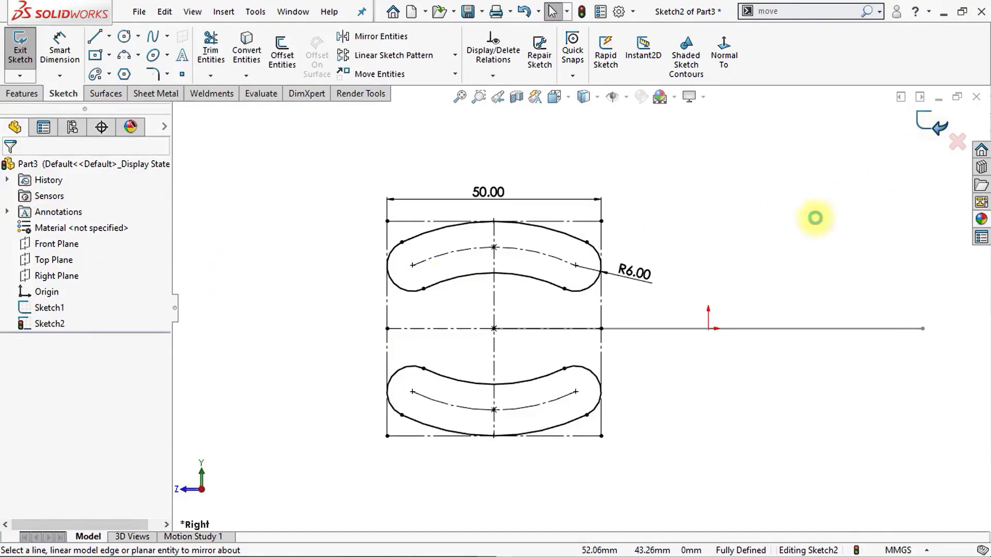
Step: Start a swept boss with the two-slot sketch as the profile and the semicircular arc as the path
{"action": "left_click", "coordinate": [775, 364]}
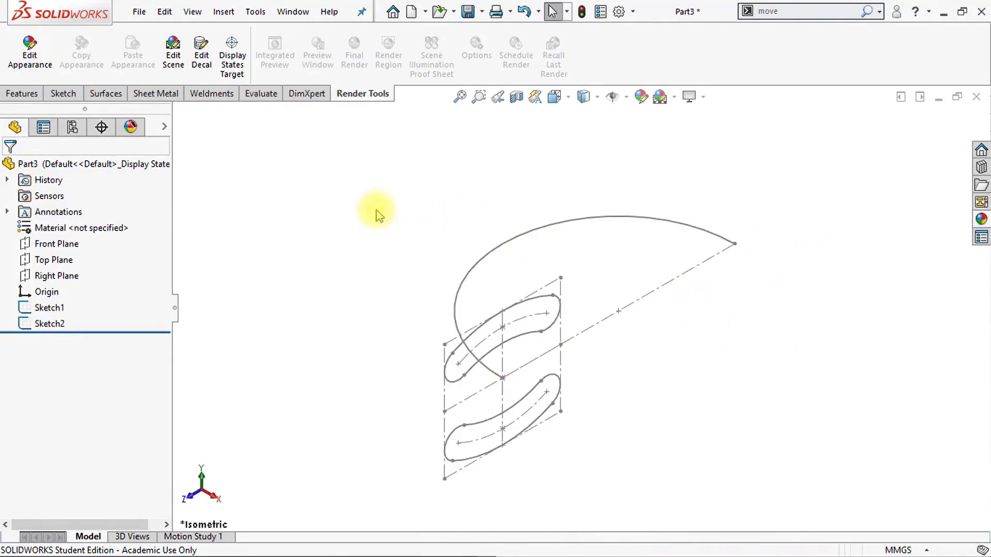
{"action": "left_click", "coordinate": [24, 94]}
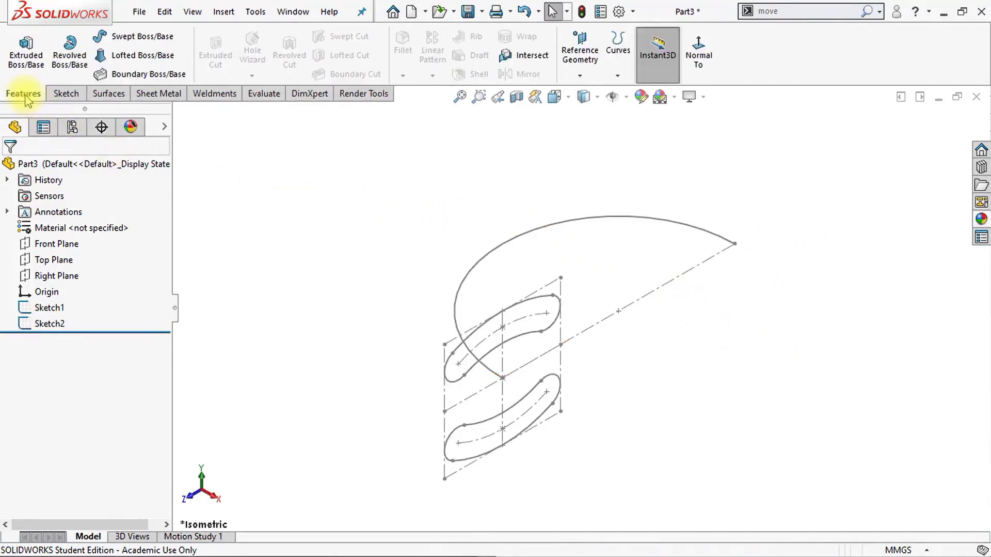
{"action": "left_click", "coordinate": [149, 41]}
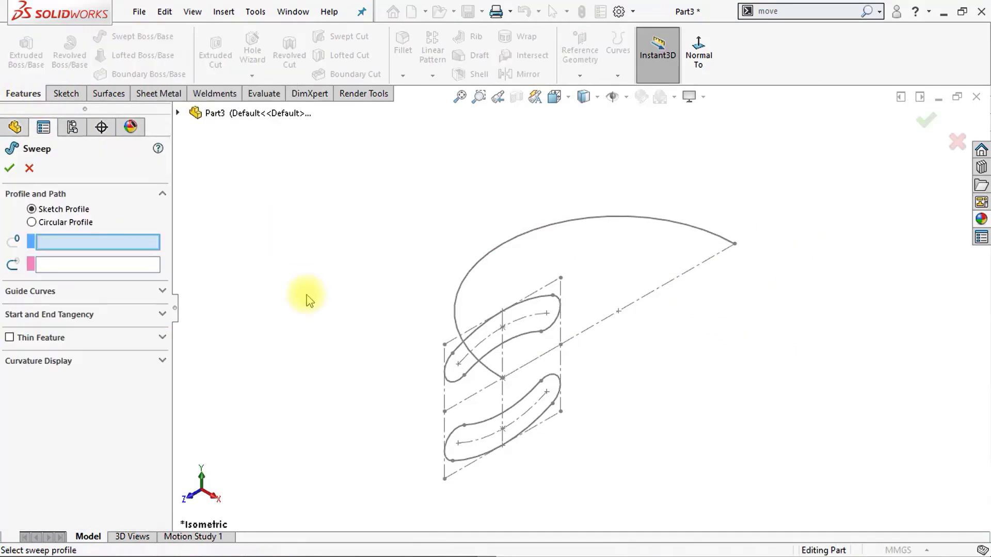
{"action": "left_click", "coordinate": [471, 374]}
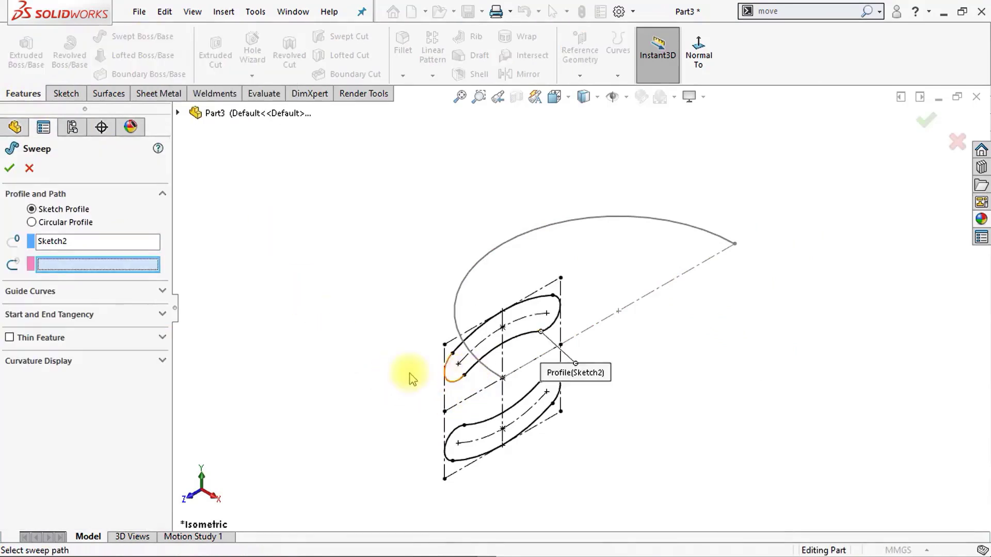
{"action": "left_click", "coordinate": [497, 245]}
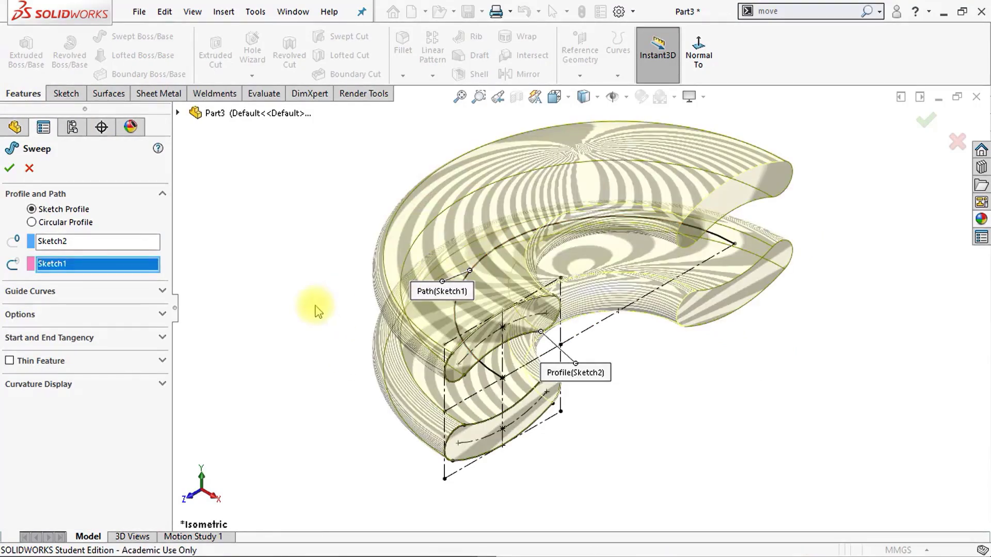
Step: Give the sweep a specified profile twist of 90 degrees along the path and finish the feature
{"action": "left_click", "coordinate": [163, 315]}
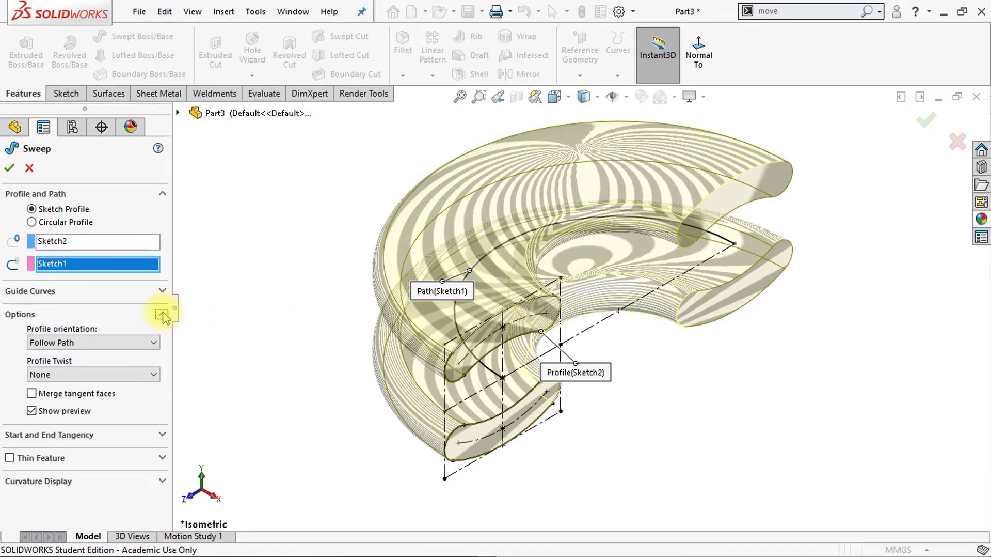
{"action": "left_click", "coordinate": [149, 379]}
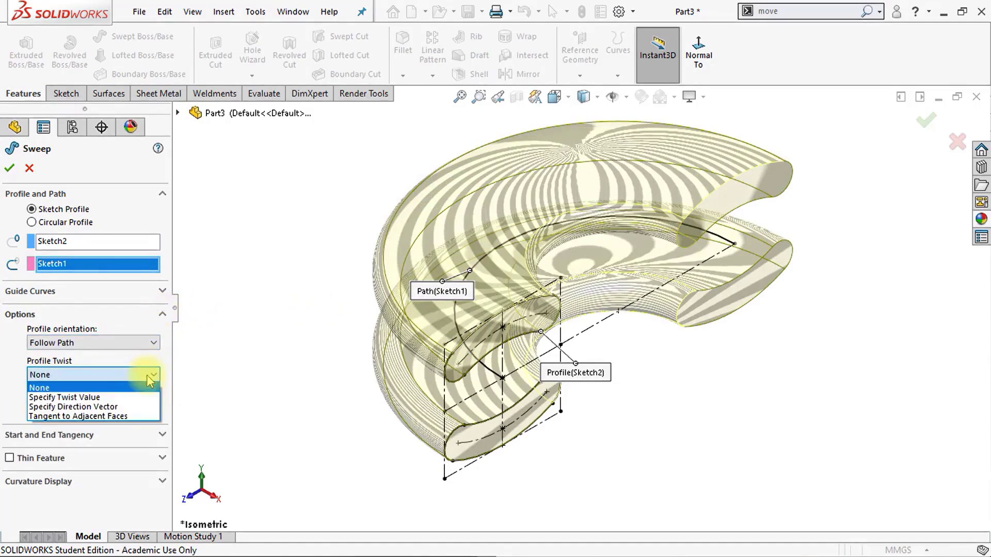
{"action": "left_click", "coordinate": [103, 397]}
{"action": "left_click_drag", "start_coordinate": [93, 416], "coordinate": [28, 413]}
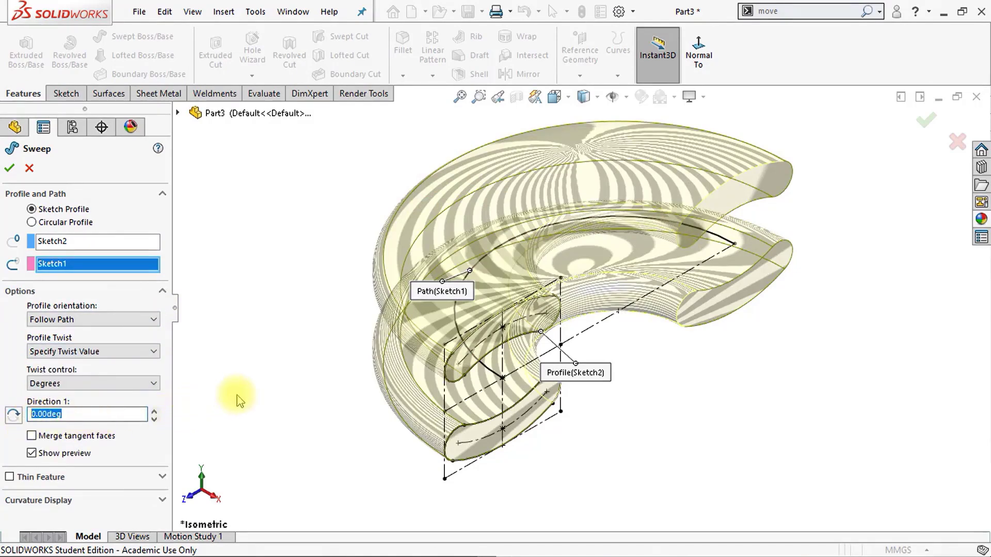
{"action": "type", "text": "1"}
{"action": "key", "text": "BackSpace"}
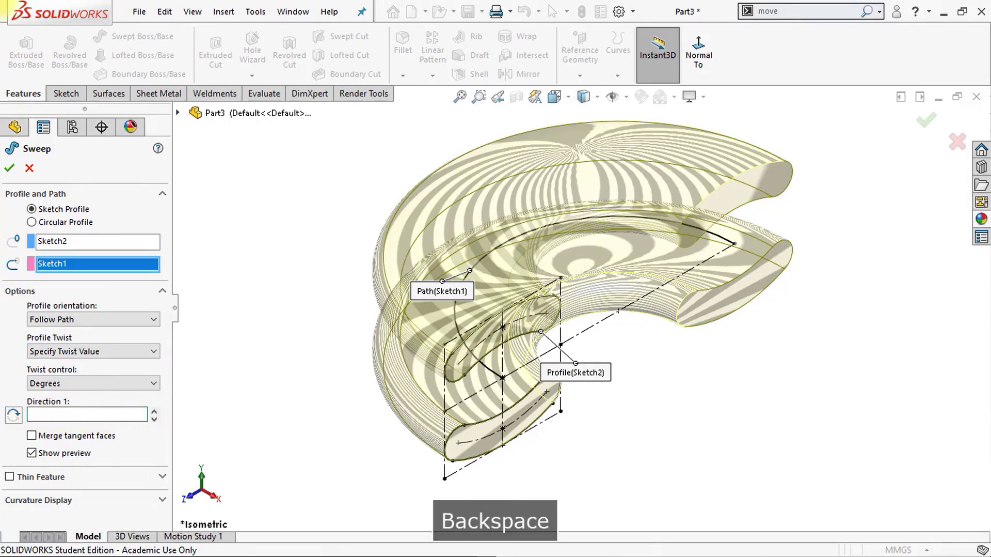
{"action": "type", "text": "90"}
{"action": "key", "text": "Return"}
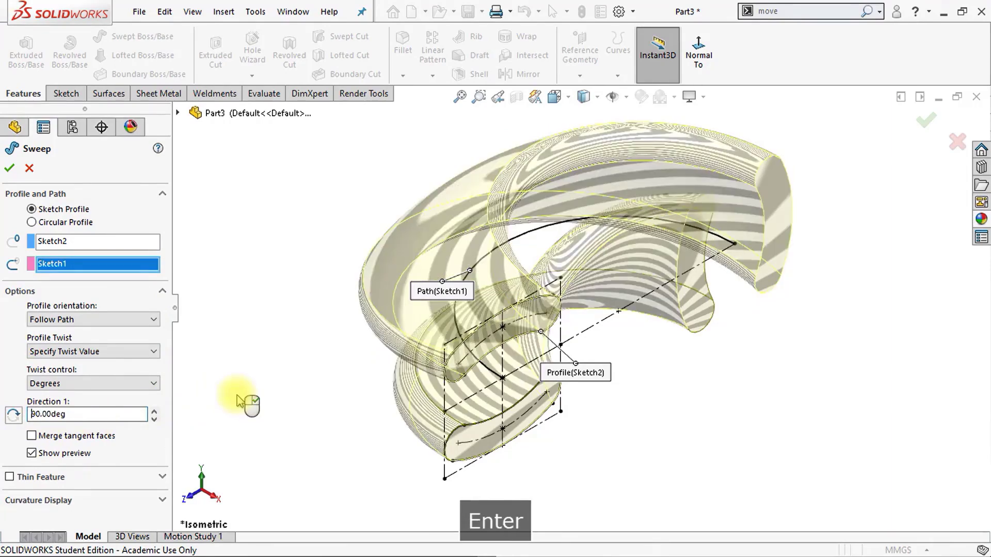
{"action": "left_click", "coordinate": [7, 167]}
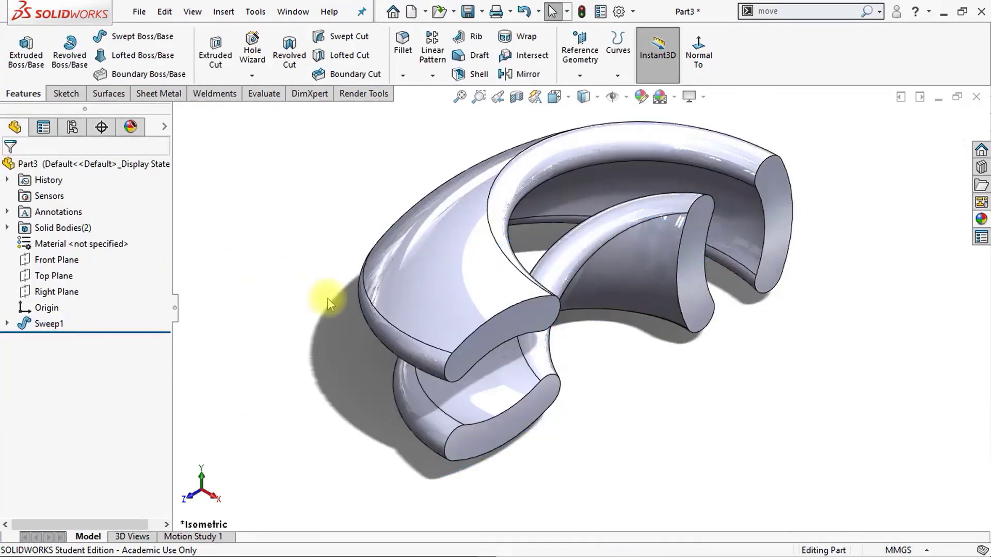
Step: Turn off shadows in shaded mode and ambient occlusion for the model view
{"action": "left_click", "coordinate": [691, 97]}
{"action": "left_click", "coordinate": [723, 134]}
{"action": "left_click", "coordinate": [697, 97]}
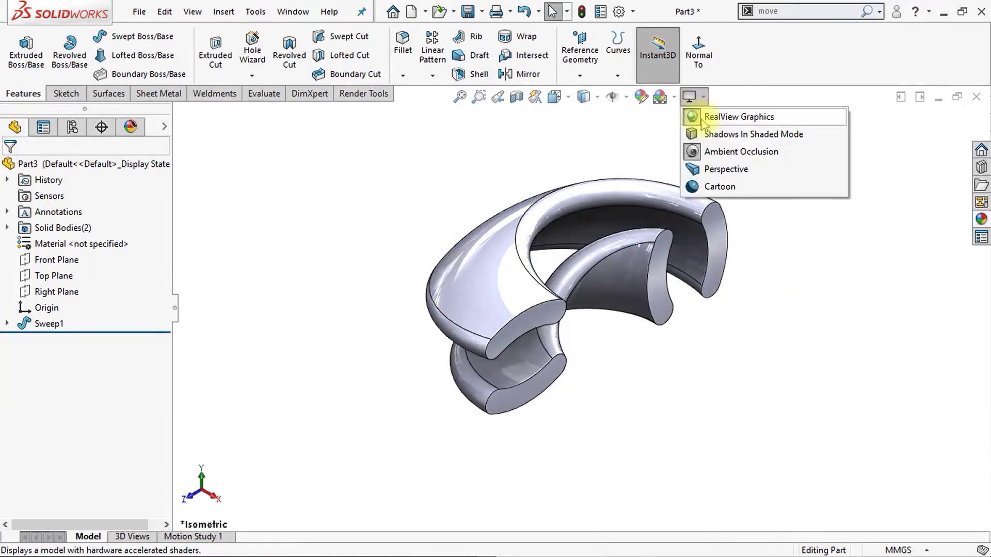
{"action": "left_click", "coordinate": [723, 151]}
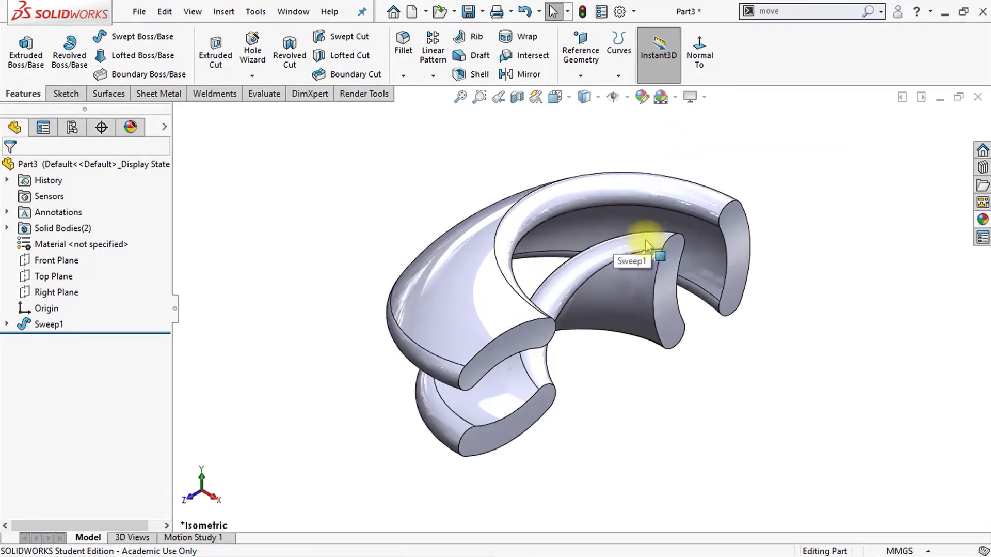
Step: Set up a Move/Copy Bodies operation on both swept bodies with the origin as the rotation reference
{"action": "scroll", "coordinate": [591, 307], "scroll_direction": "down", "scroll_amount": 2}
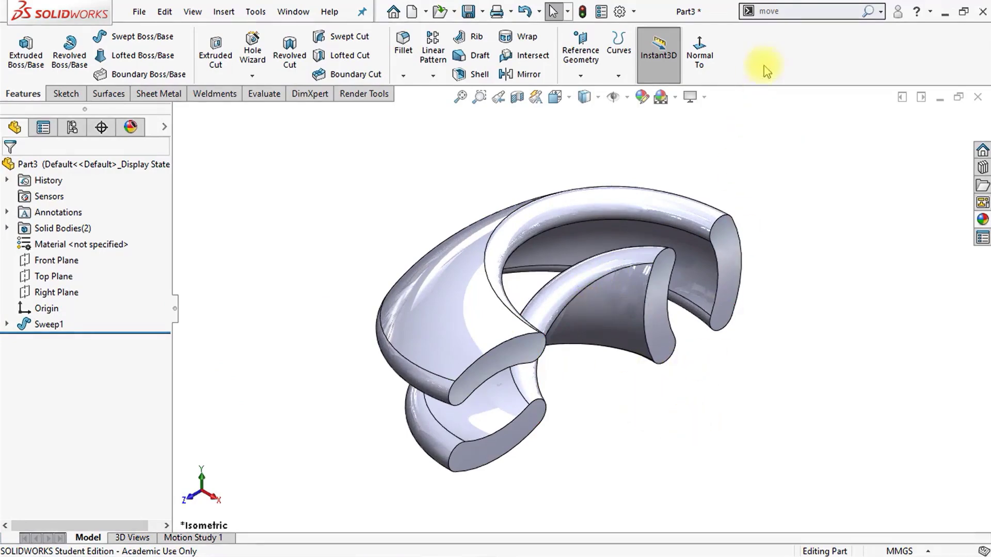
{"action": "left_click", "coordinate": [790, 11]}
{"action": "key", "text": "Return"}
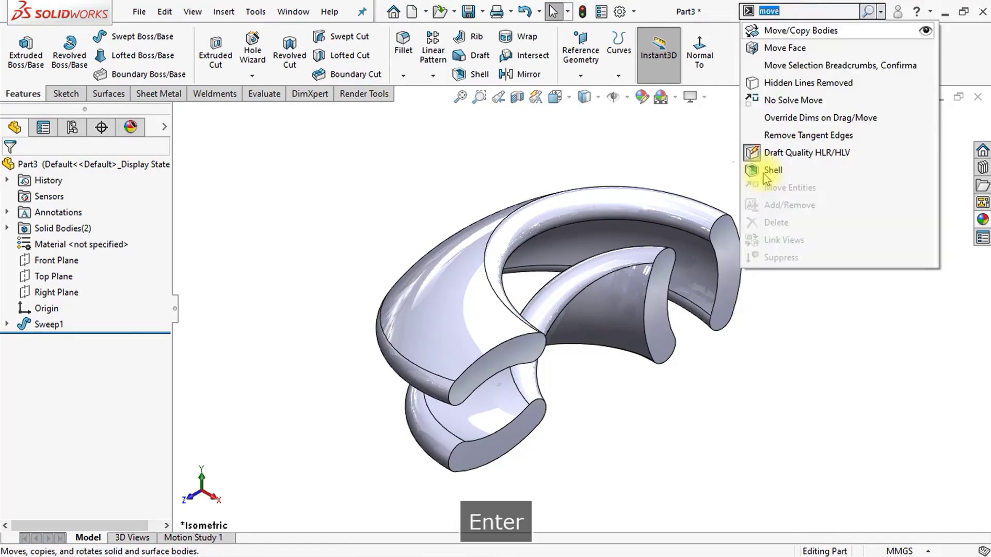
{"action": "left_click", "coordinate": [798, 30]}
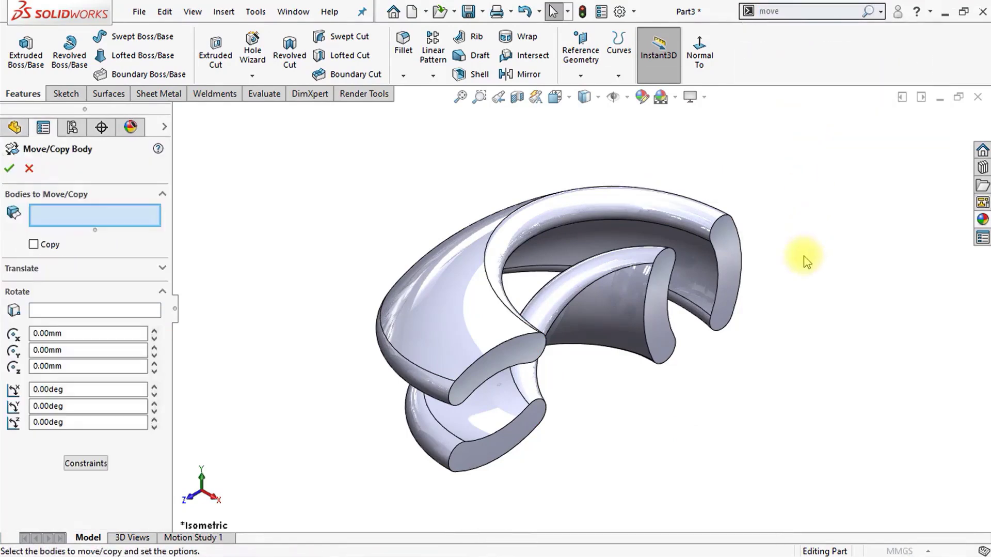
{"action": "left_click", "coordinate": [737, 264]}
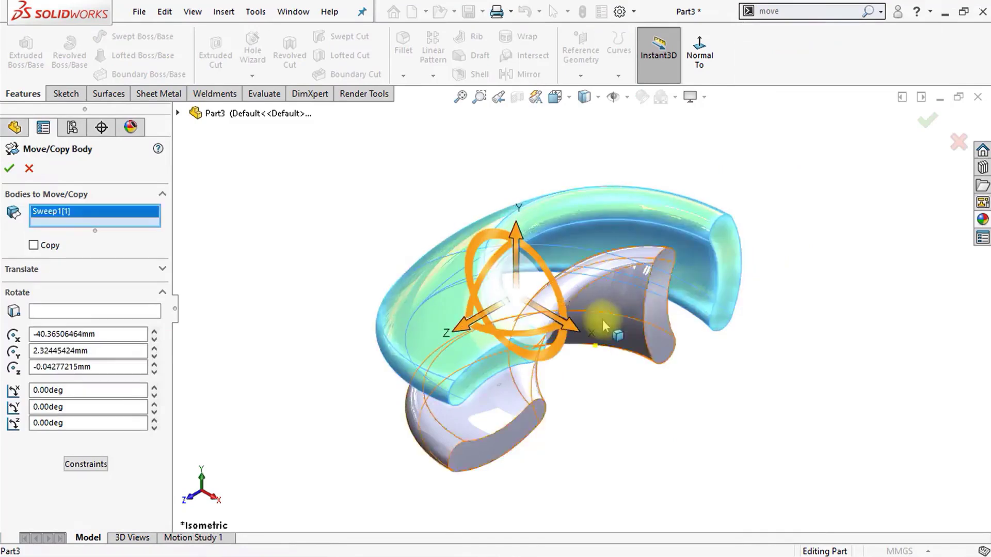
{"action": "left_click", "coordinate": [600, 320]}
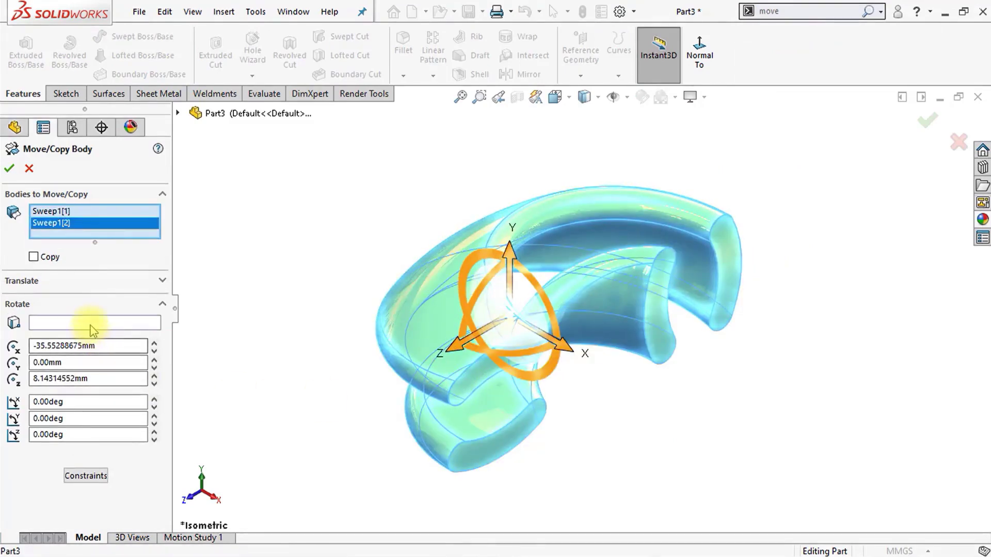
{"action": "left_click", "coordinate": [93, 322]}
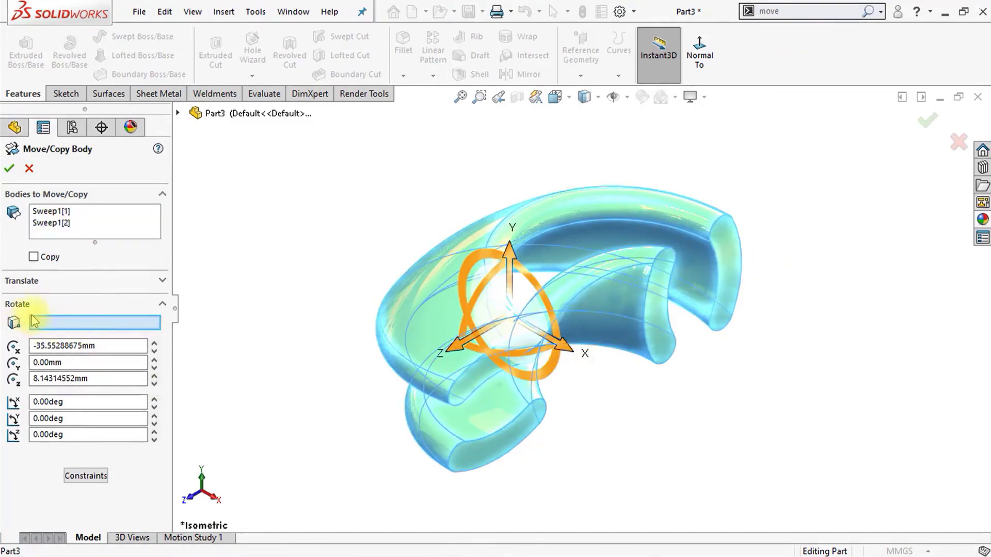
{"action": "left_click", "coordinate": [177, 114]}
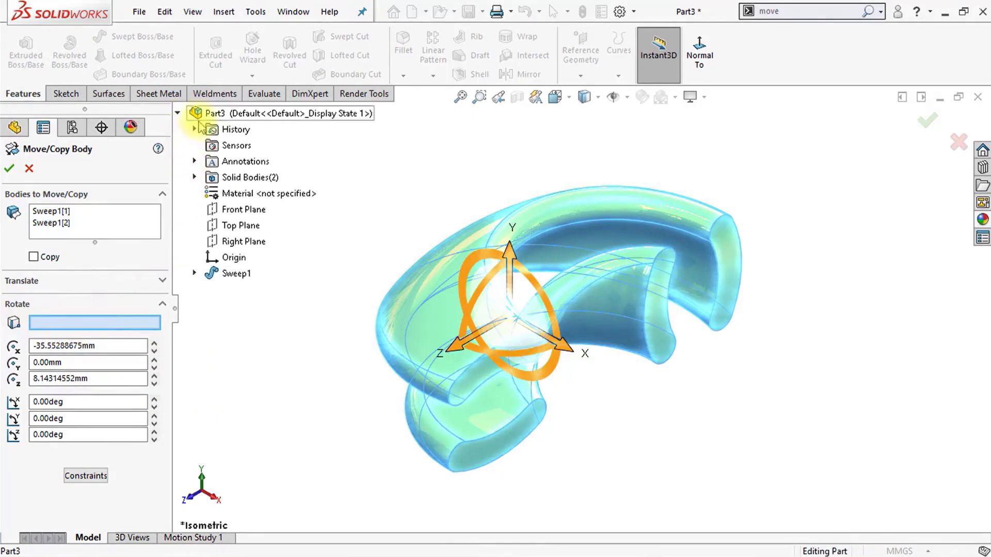
{"action": "left_click", "coordinate": [227, 258]}
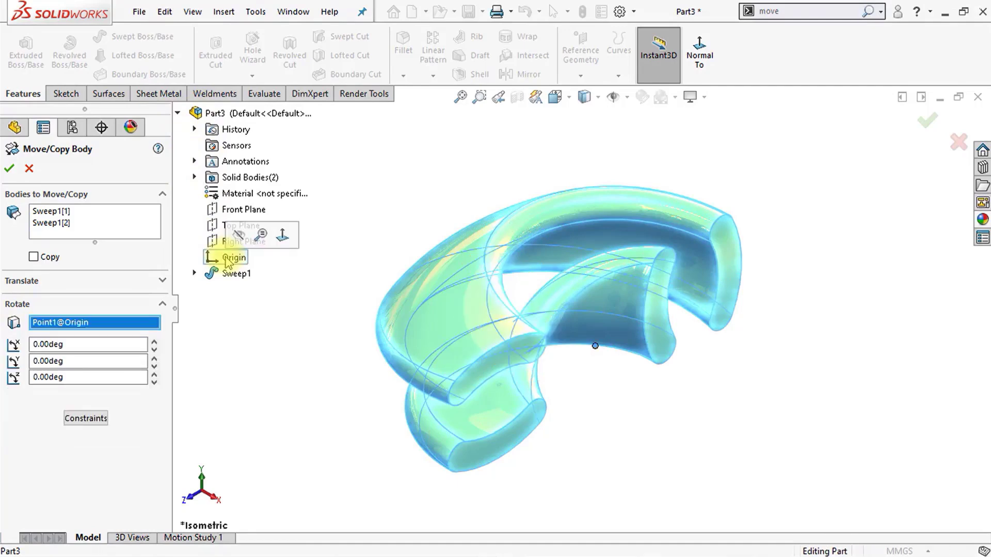
{"action": "left_click", "coordinate": [178, 114]}
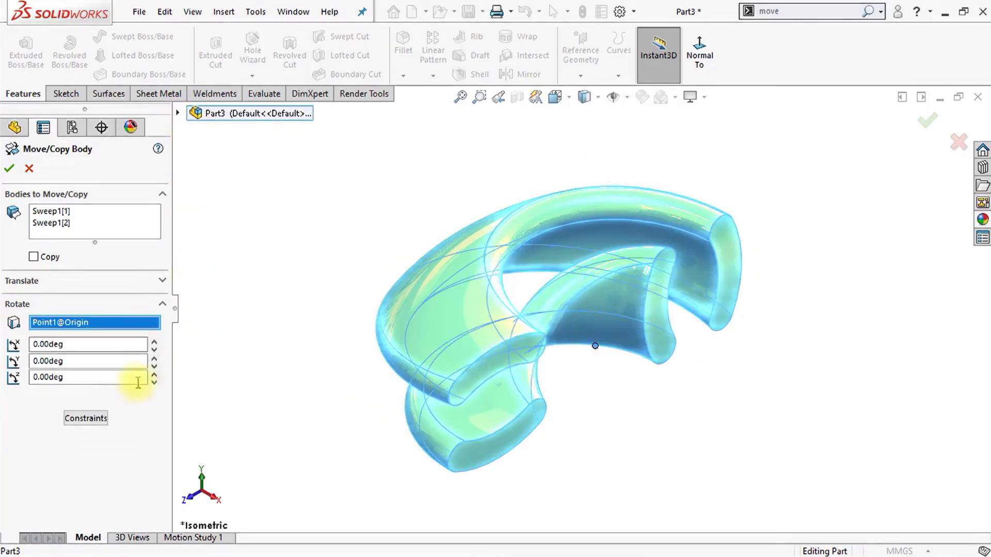
Step: Rotate the selected bodies 180 degrees about the Z axis as copies and finish the Move/Copy operation
{"action": "left_click", "coordinate": [82, 377]}
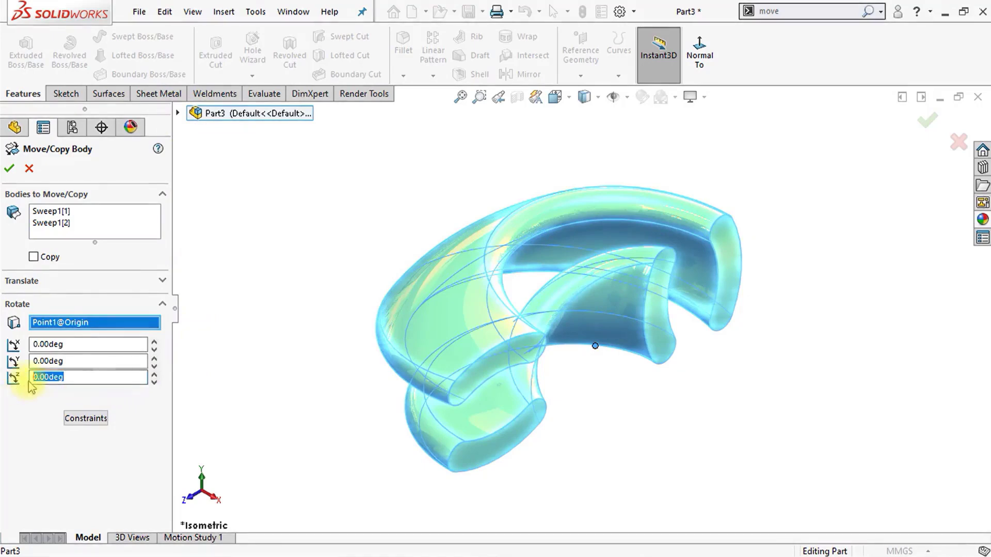
{"action": "type", "text": "180"}
{"action": "key", "text": "Return"}
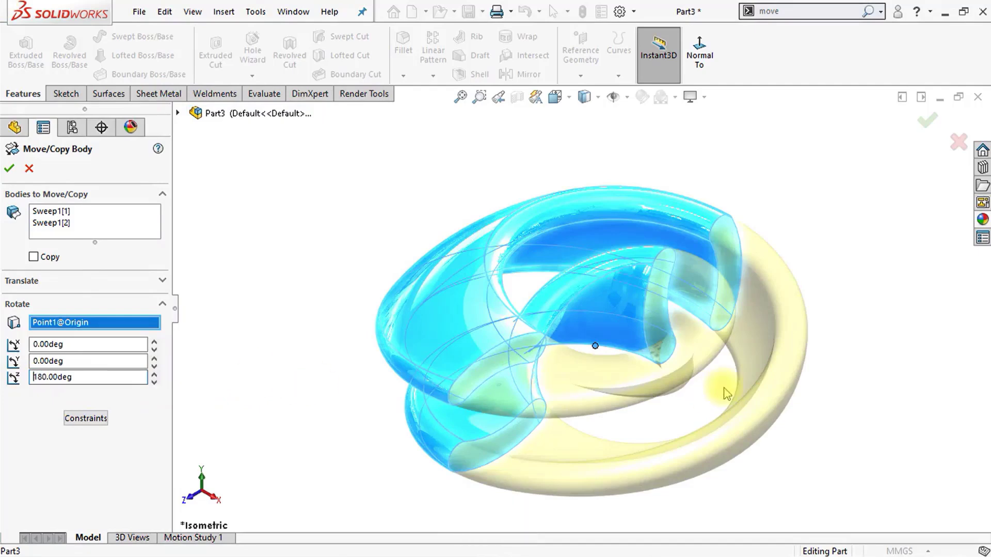
{"action": "scroll", "coordinate": [643, 385], "scroll_direction": "down", "scroll_amount": 2}
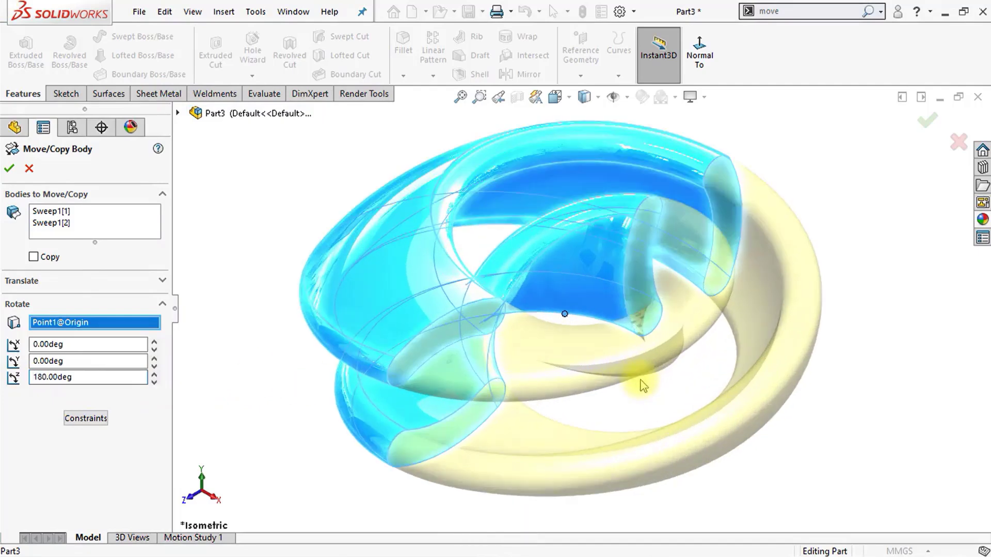
{"action": "scroll", "coordinate": [582, 292], "scroll_direction": "up", "scroll_amount": 2}
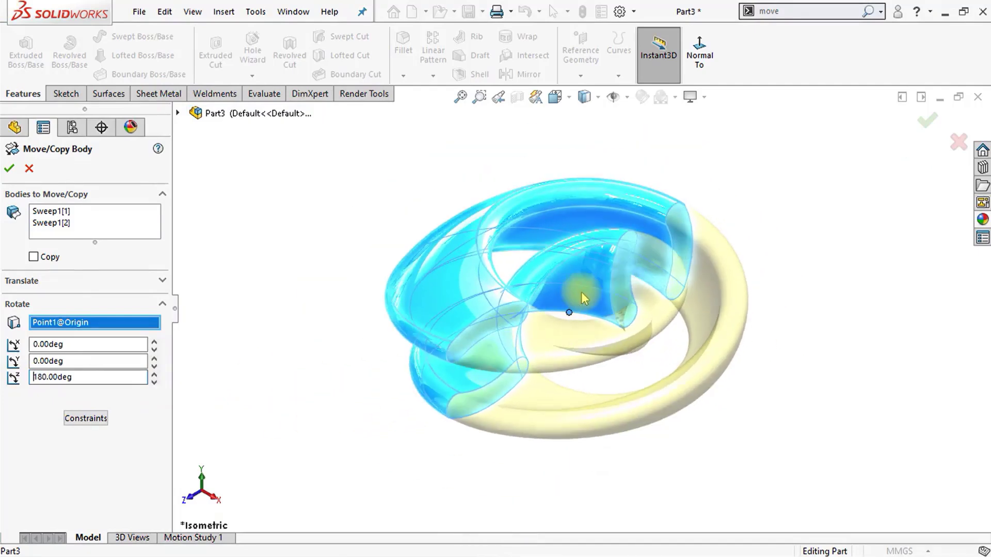
{"action": "left_click", "coordinate": [33, 257]}
{"action": "left_click", "coordinate": [8, 169]}
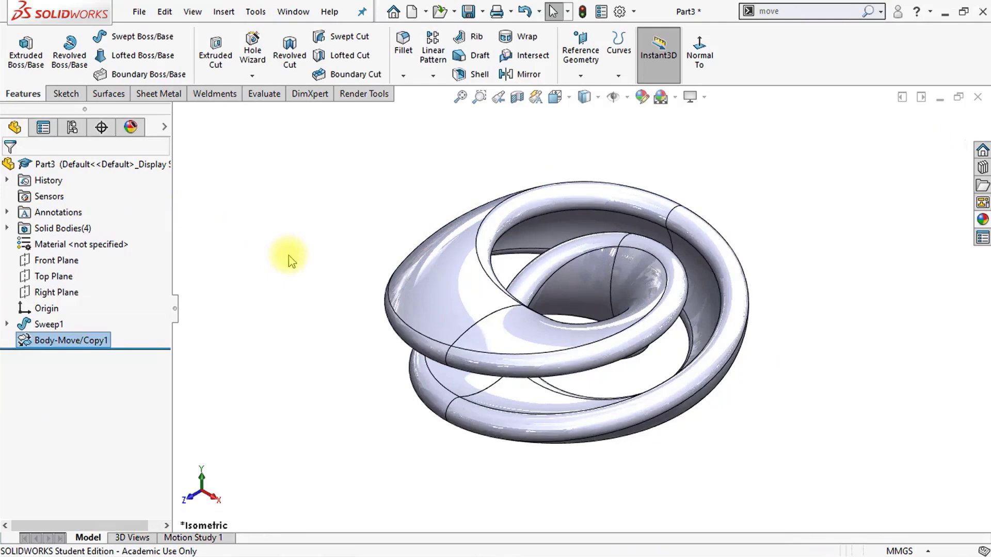
Step: Combine the two swept bodies and their two rotated copies into one body with the Add operation
{"action": "left_click", "coordinate": [785, 11]}
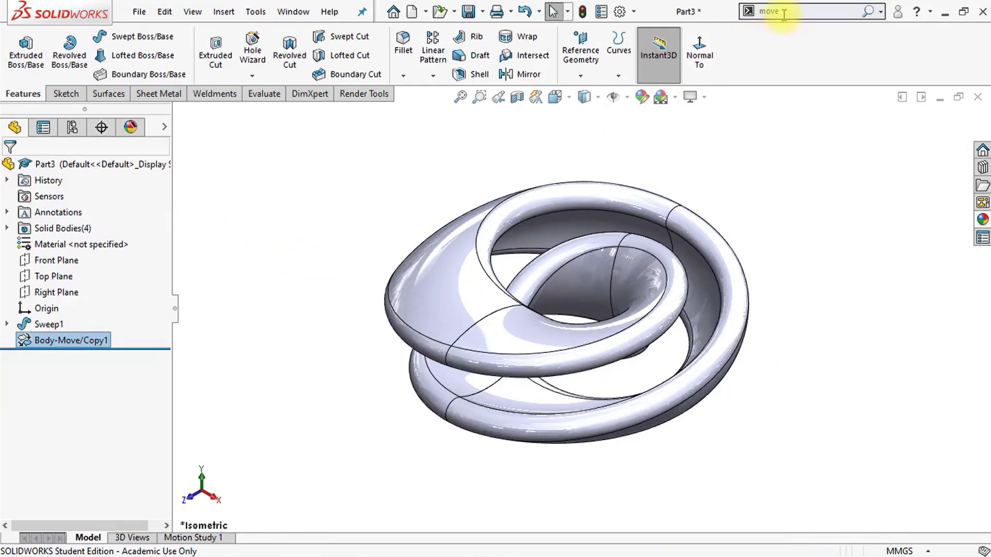
{"action": "type", "text": "combine"}
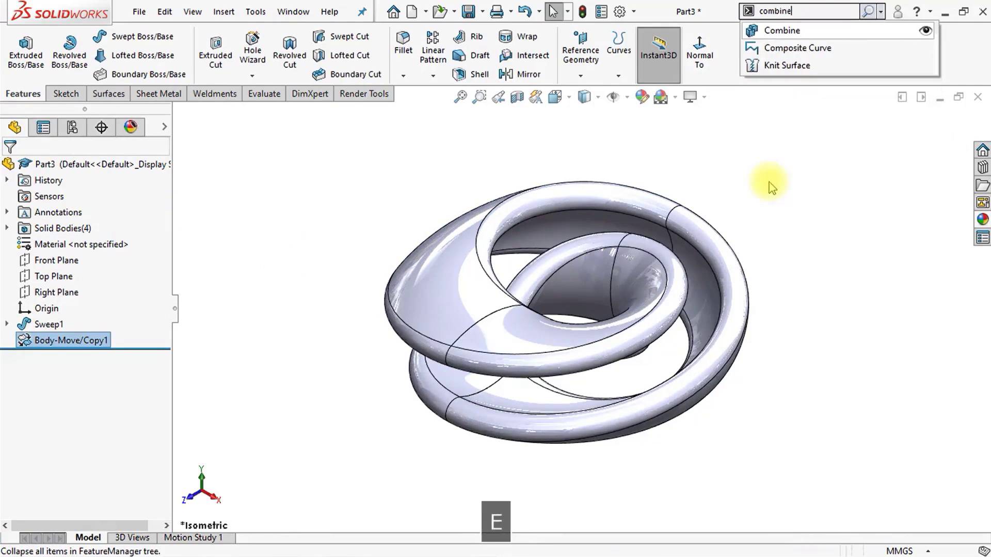
{"action": "key", "text": "Down"}
{"action": "key", "text": "Return"}
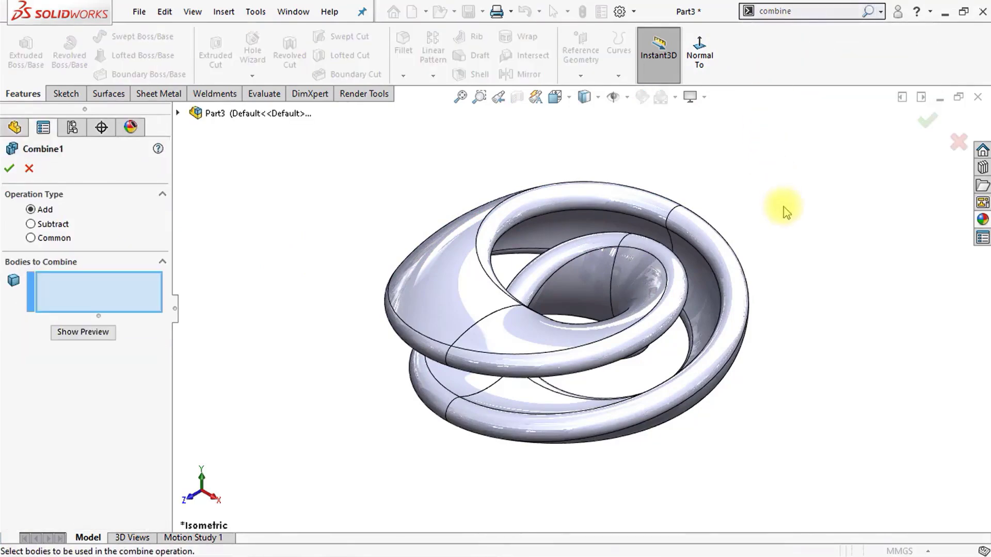
{"action": "left_click", "coordinate": [617, 240]}
{"action": "left_click", "coordinate": [593, 263]}
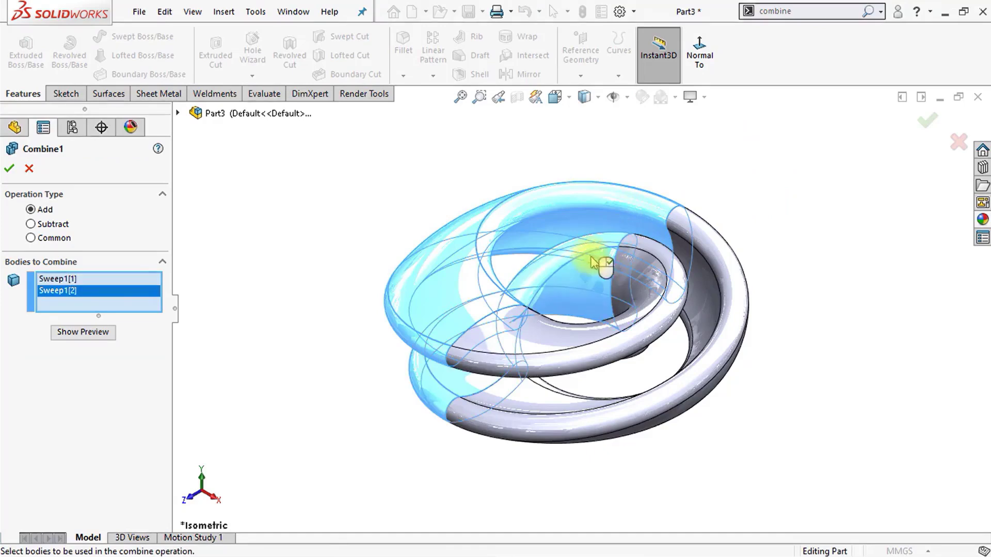
{"action": "left_click", "coordinate": [664, 287]}
{"action": "left_click", "coordinate": [713, 299]}
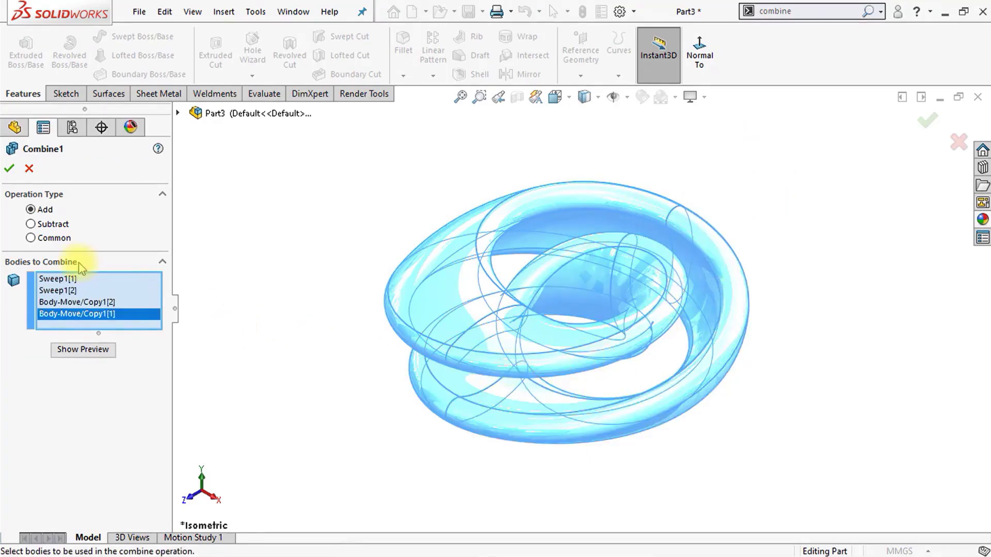
{"action": "left_click", "coordinate": [9, 168]}
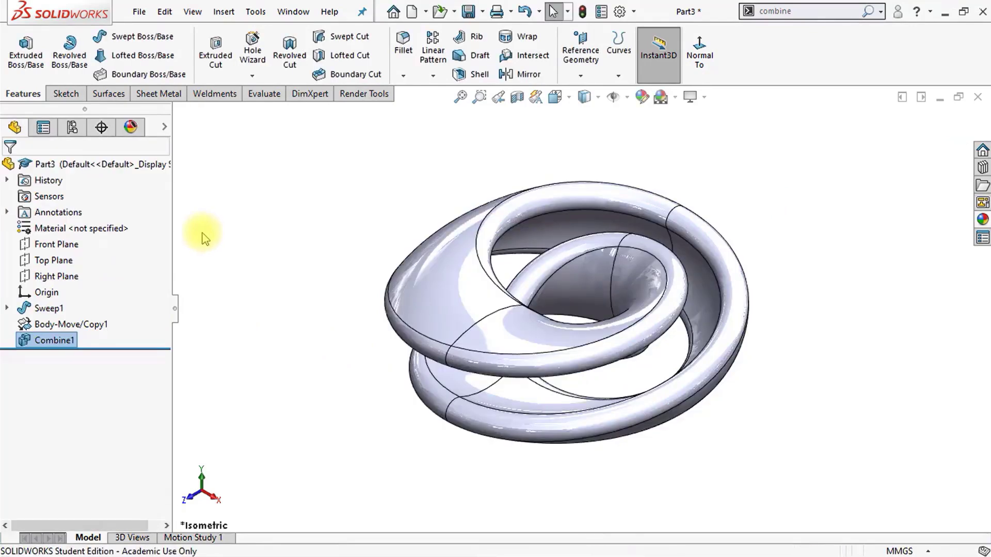
Step: Scale the combined body about the origin with non-uniform factors of X 1, Y 1 and Z 1.5
{"action": "double_click", "coordinate": [805, 13]}
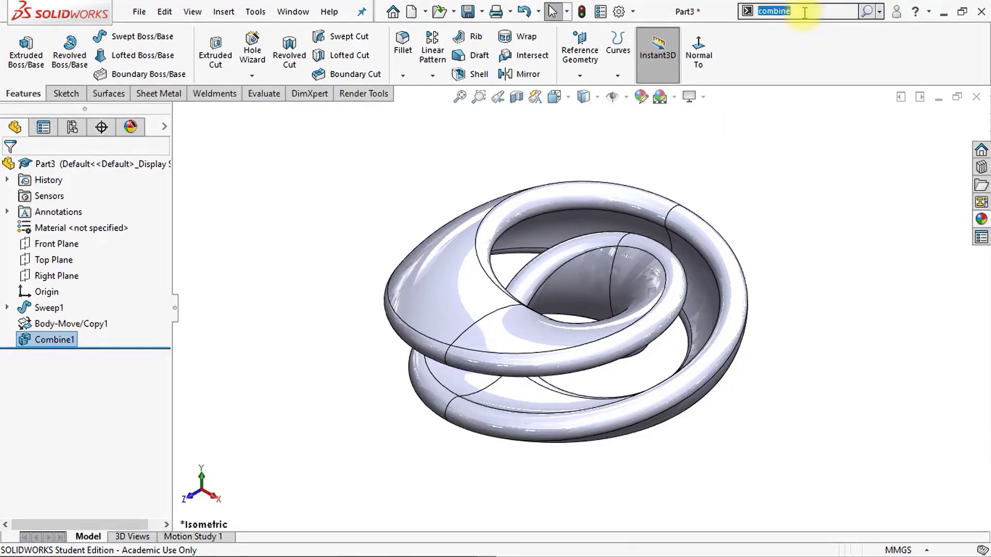
{"action": "type", "text": "scale"}
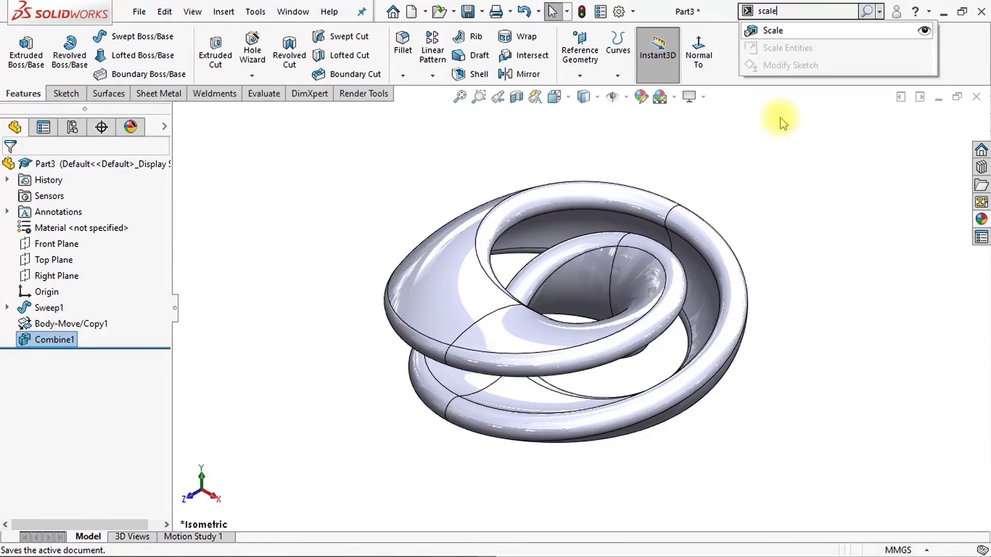
{"action": "left_click", "coordinate": [788, 31]}
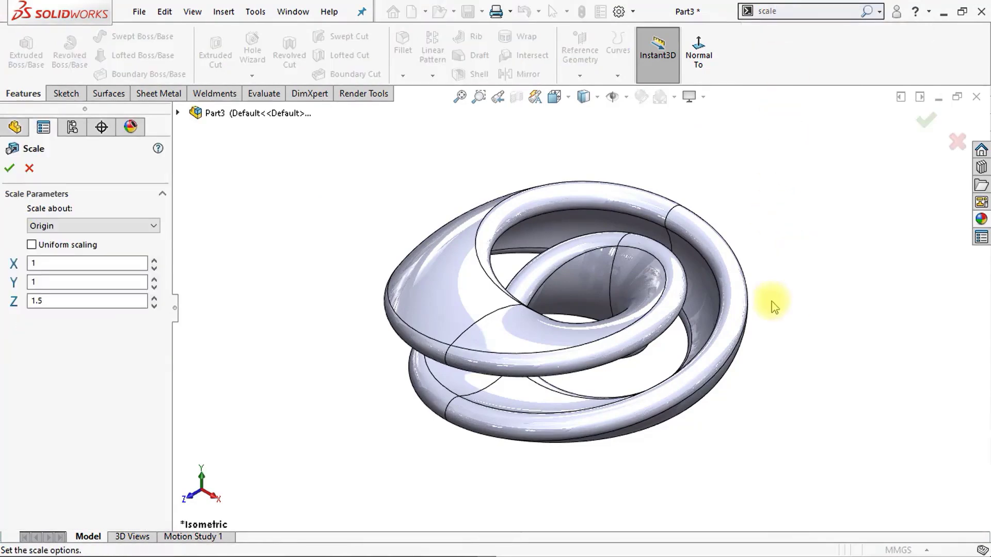
{"action": "left_click", "coordinate": [740, 315]}
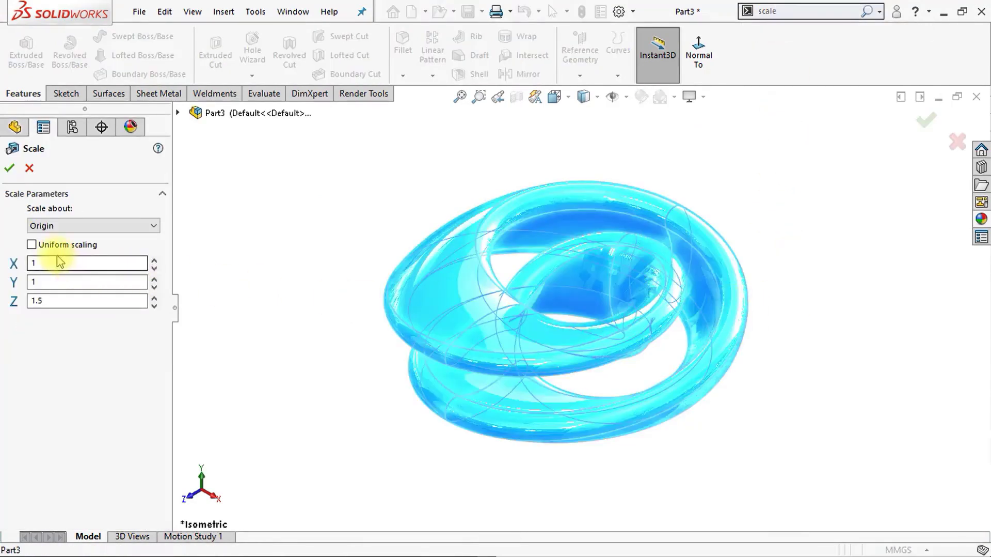
{"action": "left_click", "coordinate": [32, 244]}
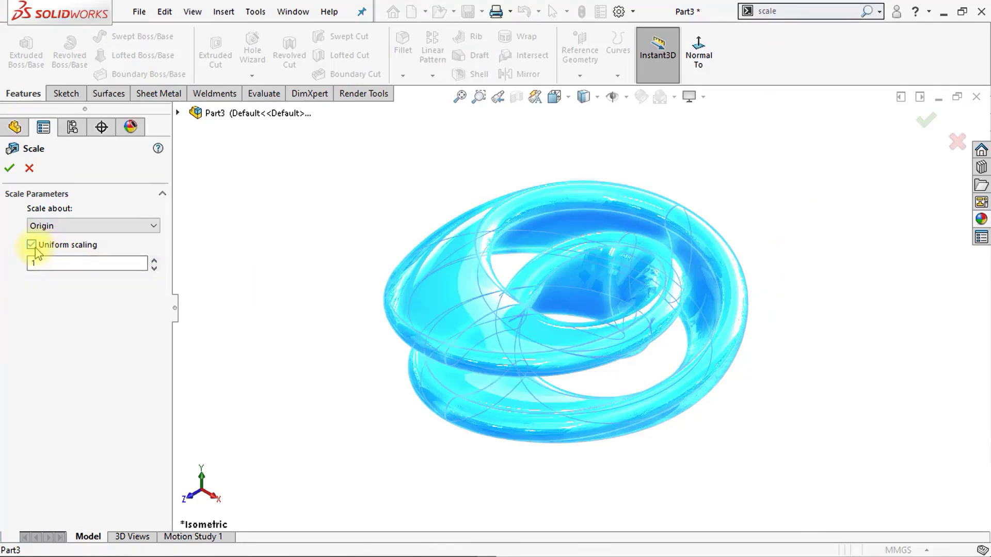
{"action": "left_click", "coordinate": [31, 247]}
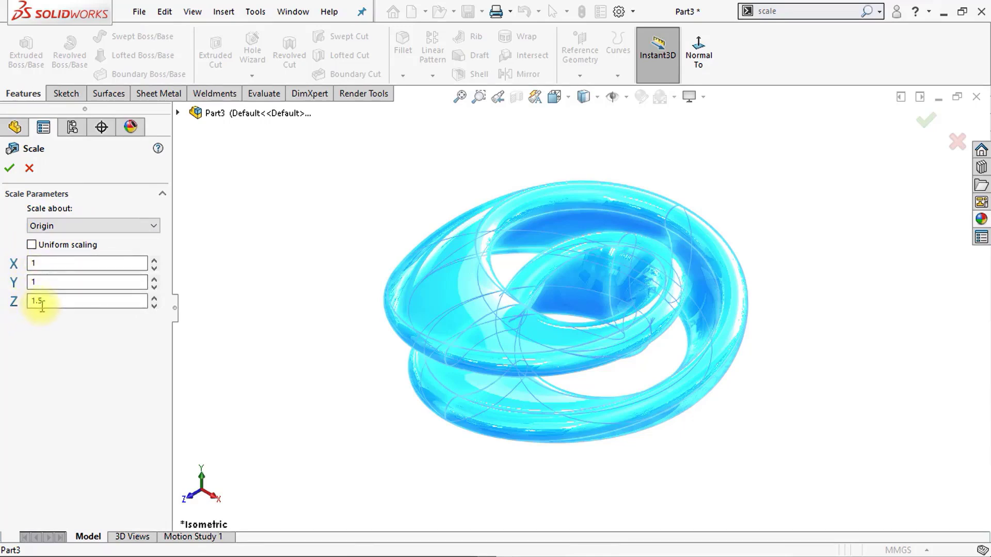
{"action": "left_click", "coordinate": [10, 170]}
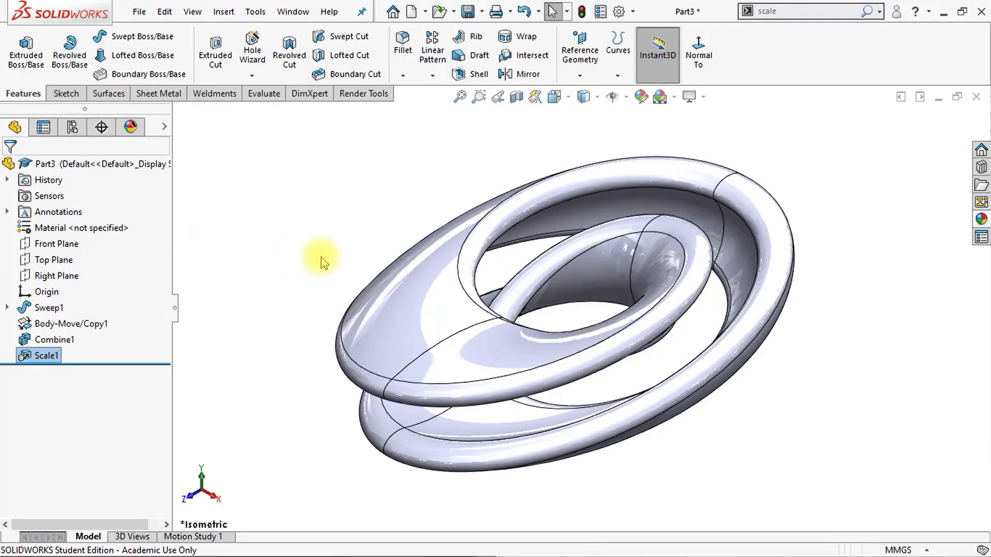
Step: Start a sketch on the Top Plane, view it face-on and display the model with hidden lines visible
{"action": "scroll", "coordinate": [629, 334], "scroll_direction": "down", "scroll_amount": 2}
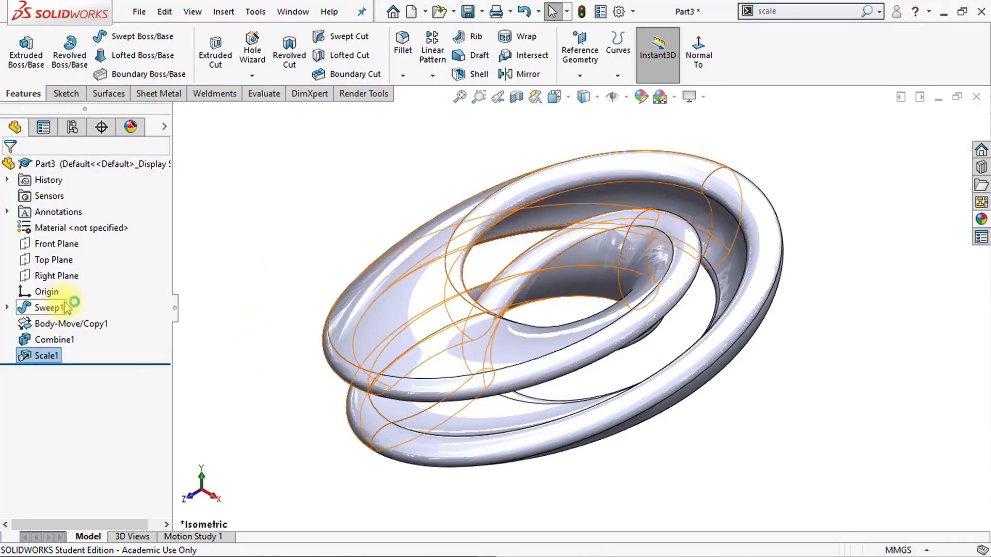
{"action": "left_click", "coordinate": [54, 260]}
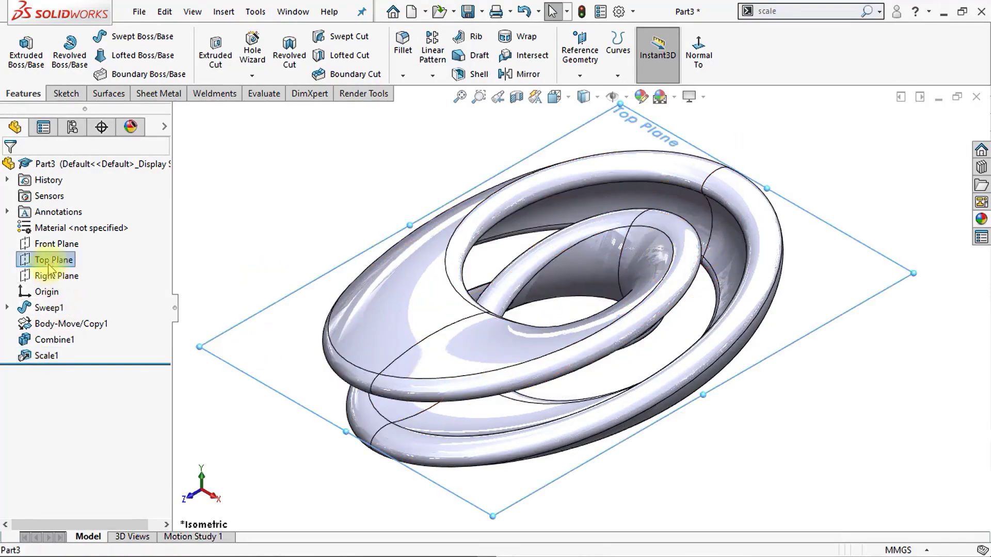
{"action": "left_click", "coordinate": [63, 249]}
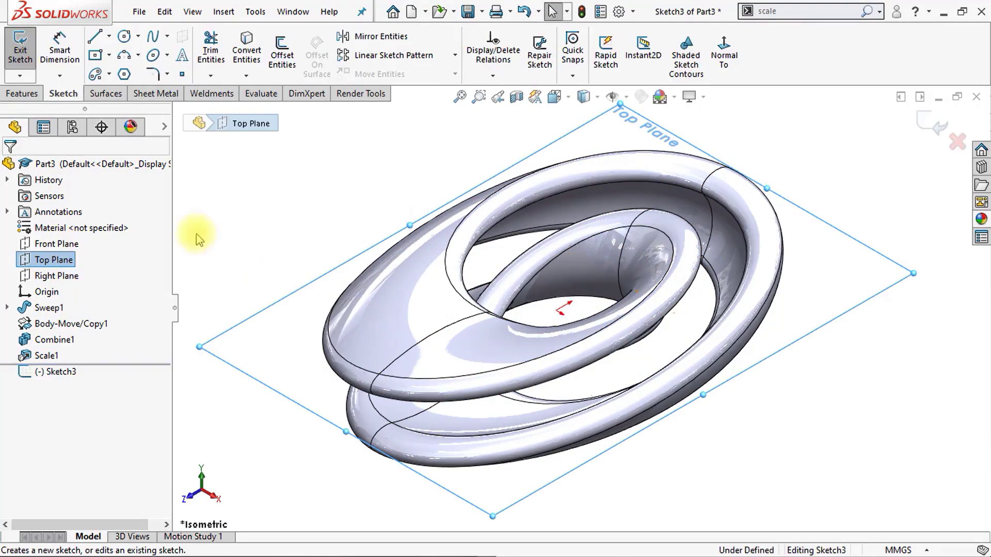
{"action": "left_click", "coordinate": [728, 49]}
{"action": "left_click", "coordinate": [759, 390]}
{"action": "scroll", "coordinate": [587, 482], "scroll_direction": "down", "scroll_amount": 5}
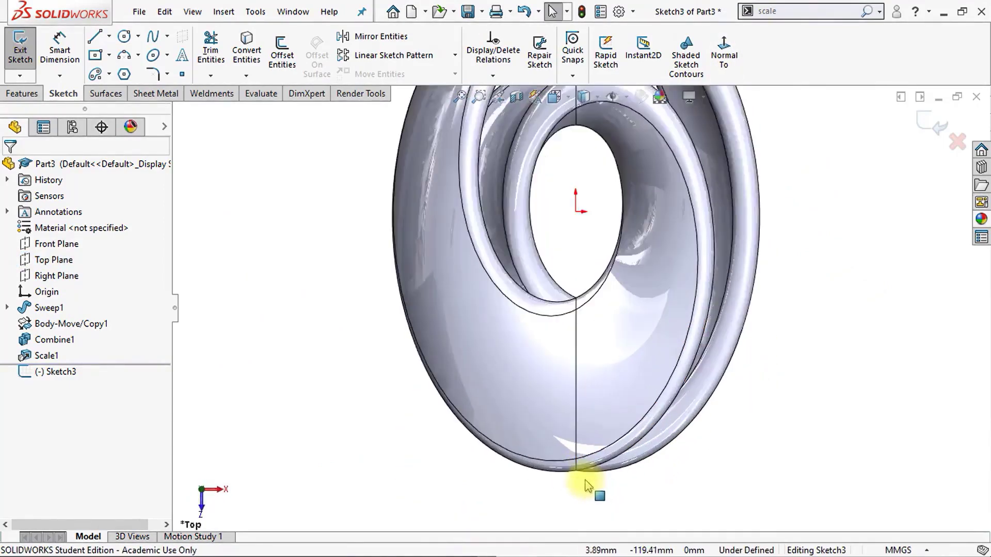
{"action": "left_click", "coordinate": [584, 97]}
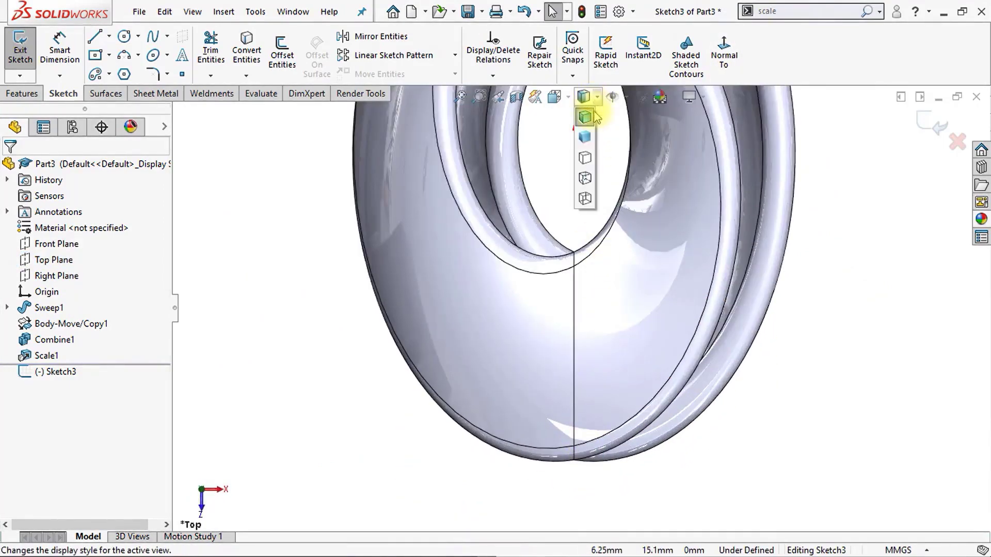
{"action": "left_click", "coordinate": [585, 179]}
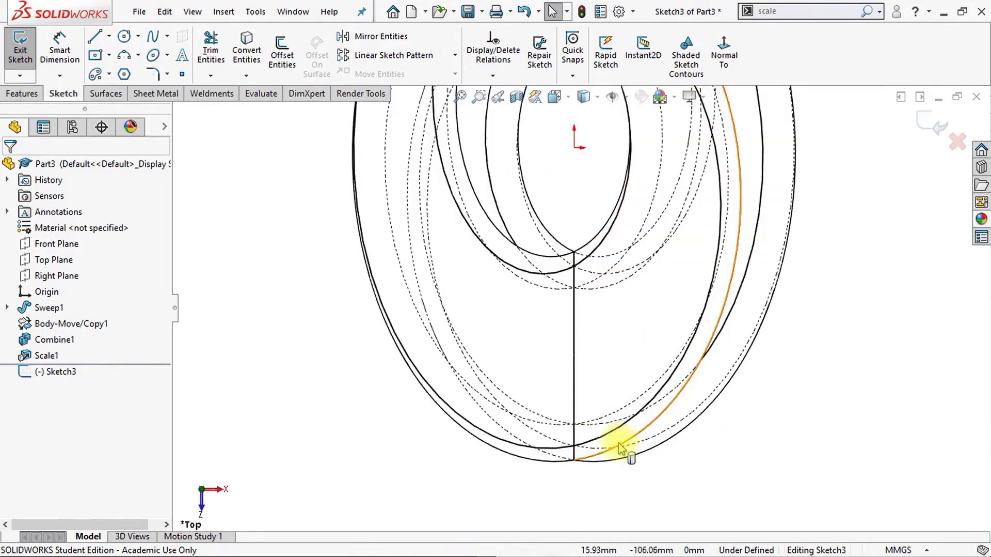
{"action": "scroll", "coordinate": [623, 439], "scroll_direction": "down", "scroll_amount": 2}
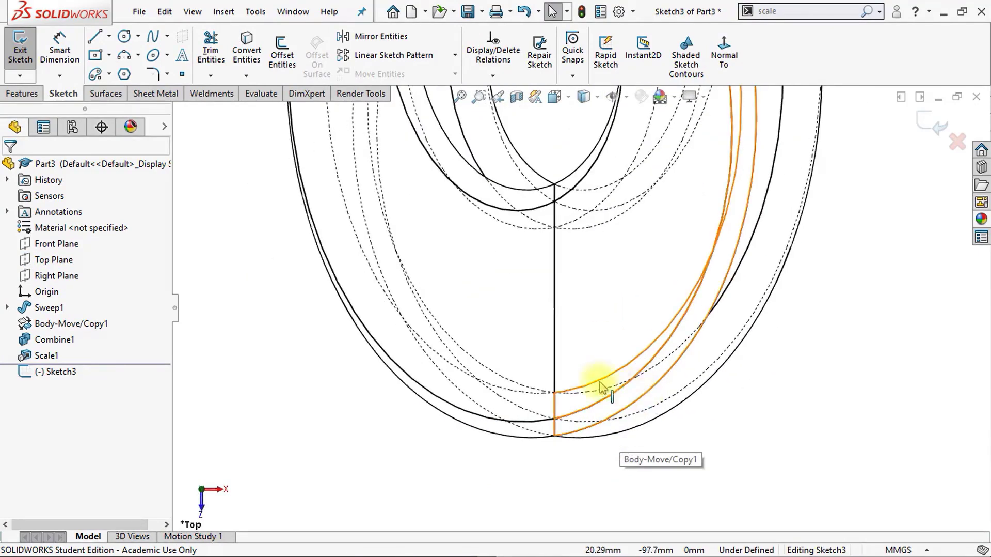
Step: Sketch a circle centred where the hidden inner edges meet the central seam, and set its diameter to 2.5 mm
{"action": "left_click", "coordinate": [124, 37]}
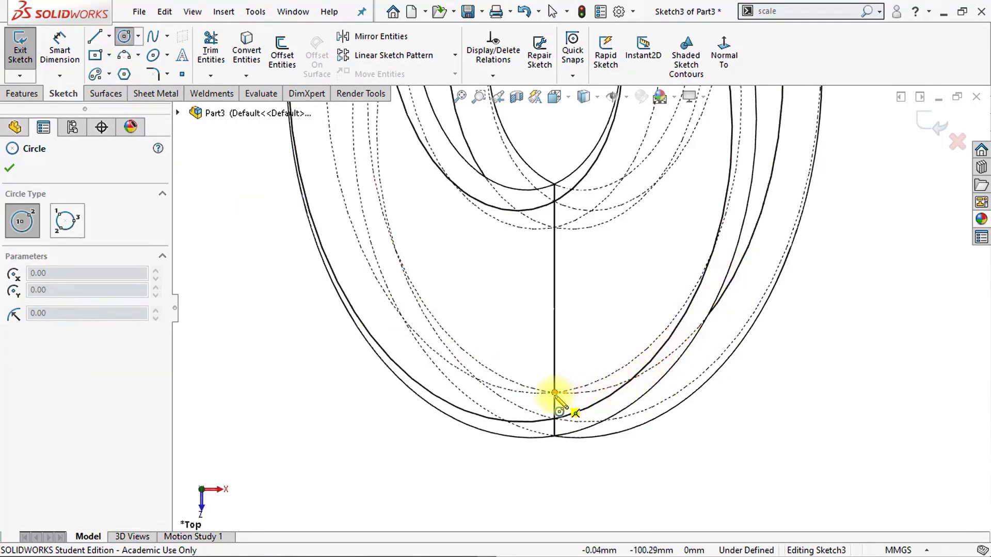
{"action": "left_click_drag", "start_coordinate": [555, 393], "coordinate": [563, 390]}
{"action": "key", "text": "Escape"}
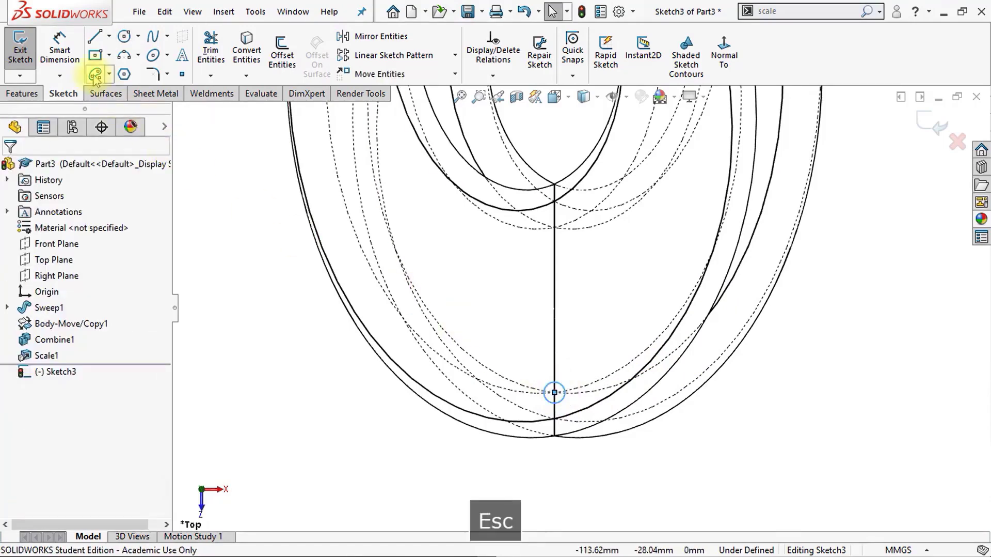
{"action": "left_click", "coordinate": [58, 49]}
{"action": "left_click", "coordinate": [552, 392]}
{"action": "left_click", "coordinate": [449, 400]}
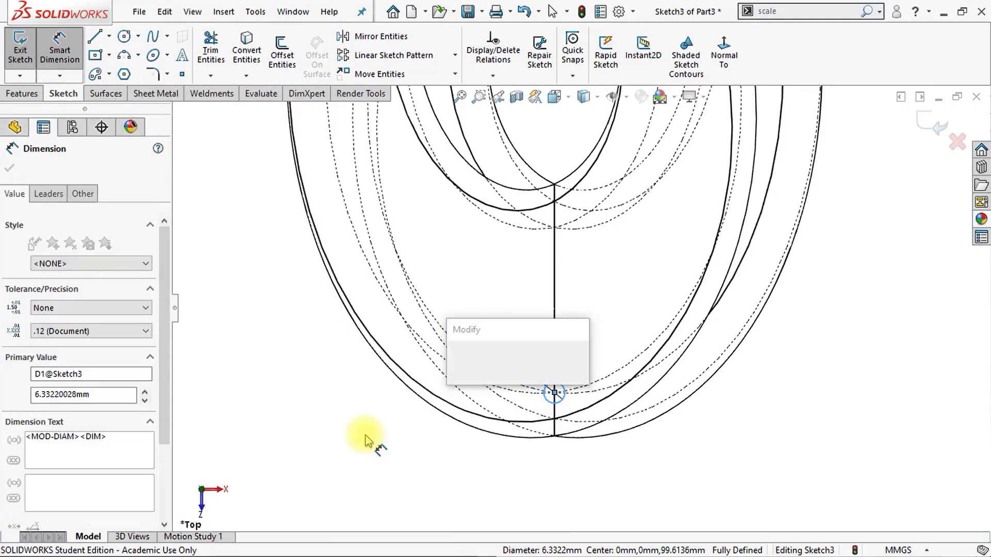
{"action": "type", "text": "2.5"}
{"action": "key", "text": "Return"}
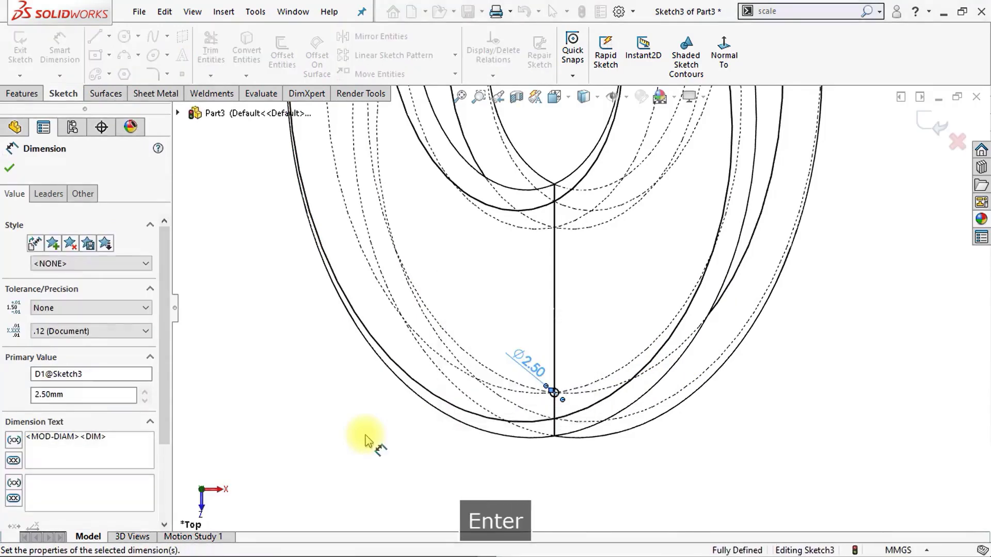
Step: Extrude the circle 40 mm from the mid plane as a separate body with Merge result turned off
{"action": "left_click", "coordinate": [24, 95]}
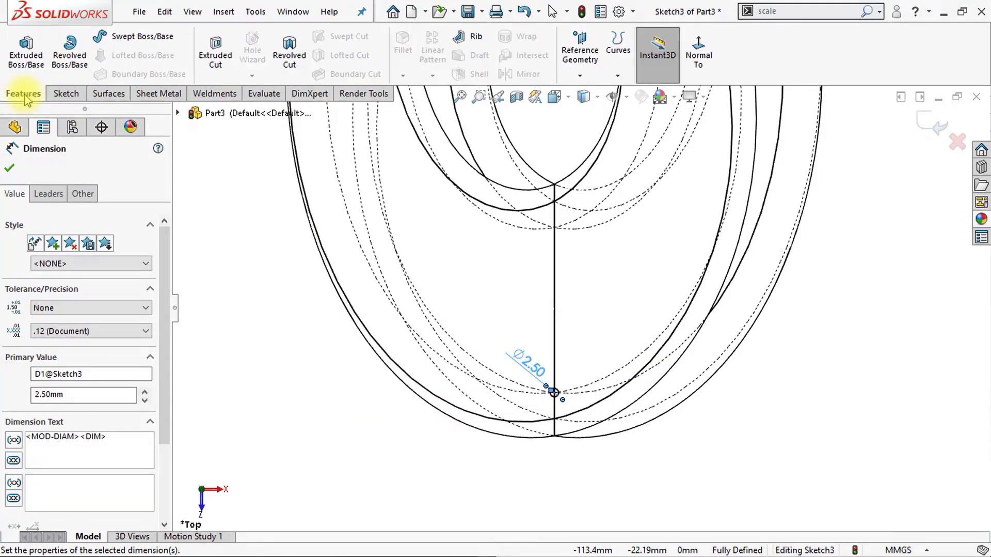
{"action": "left_click", "coordinate": [35, 67]}
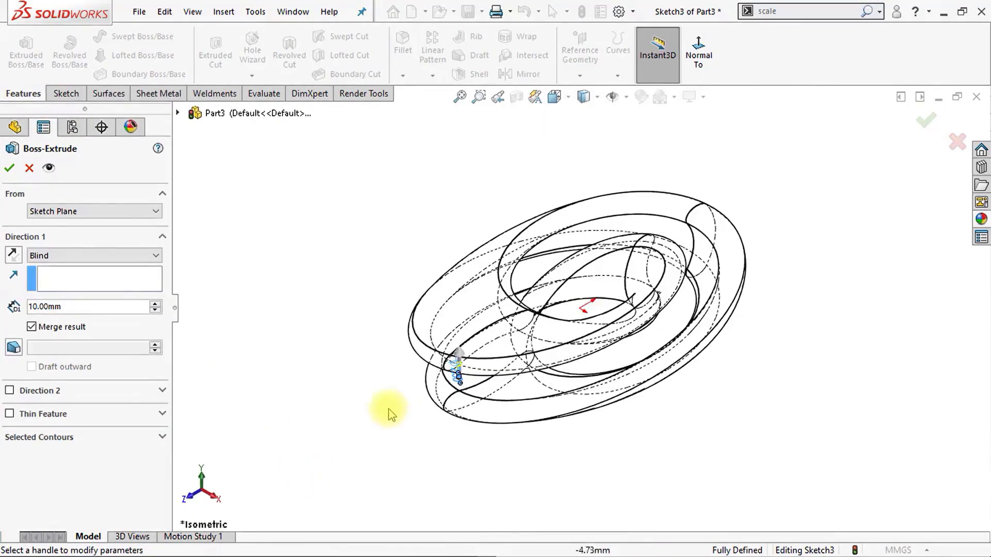
{"action": "scroll", "coordinate": [453, 376], "scroll_direction": "down", "scroll_amount": 6}
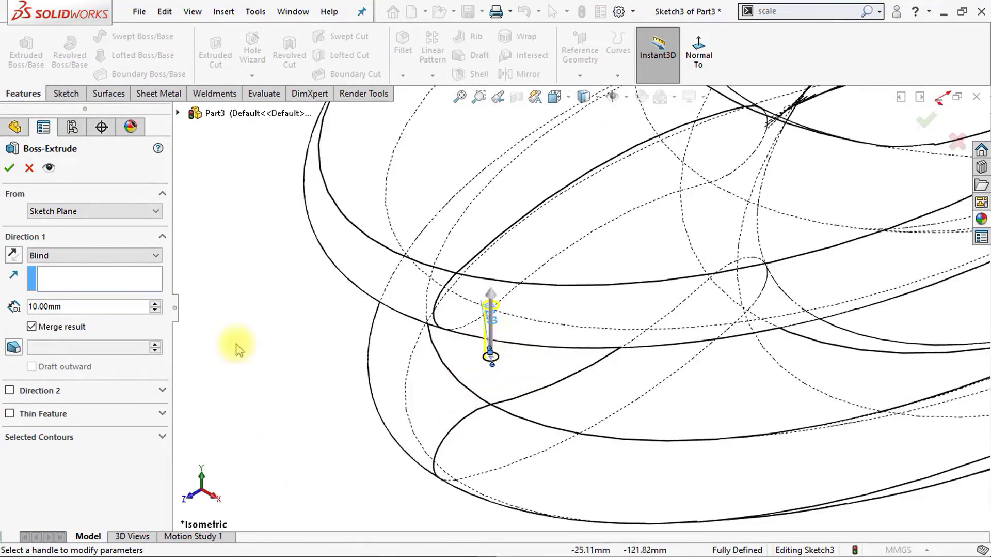
{"action": "left_click", "coordinate": [72, 255]}
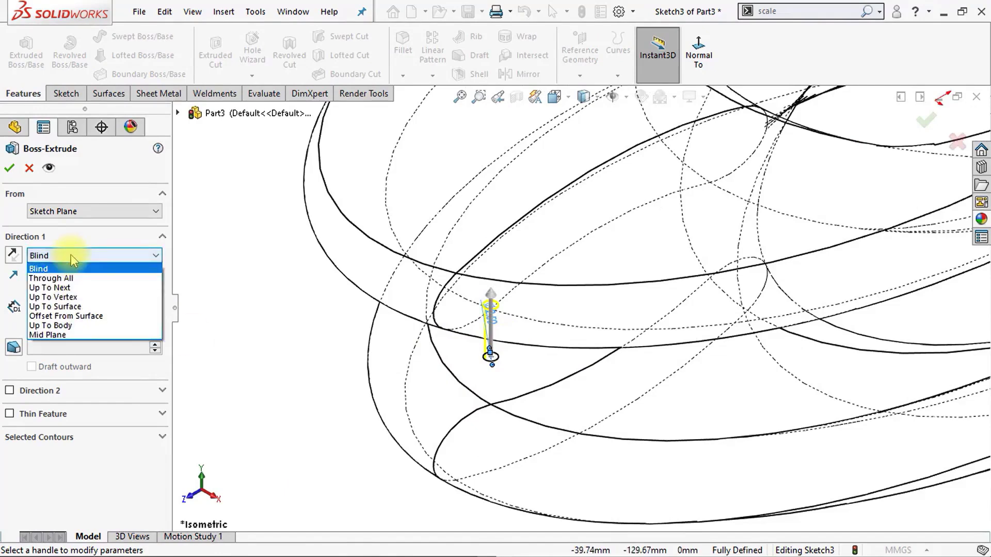
{"action": "left_click", "coordinate": [71, 334]}
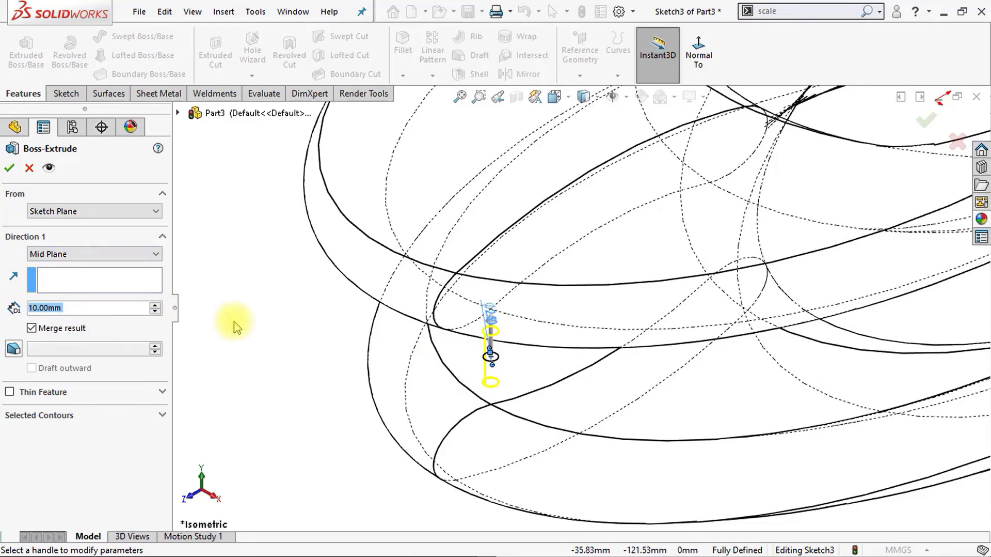
{"action": "type", "text": "40"}
{"action": "key", "text": "Return"}
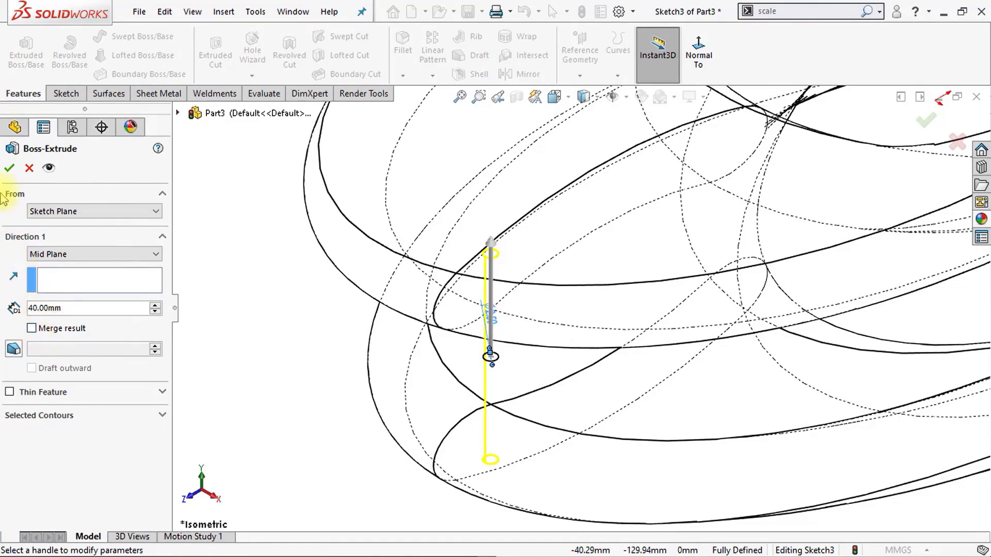
{"action": "left_click", "coordinate": [9, 171]}
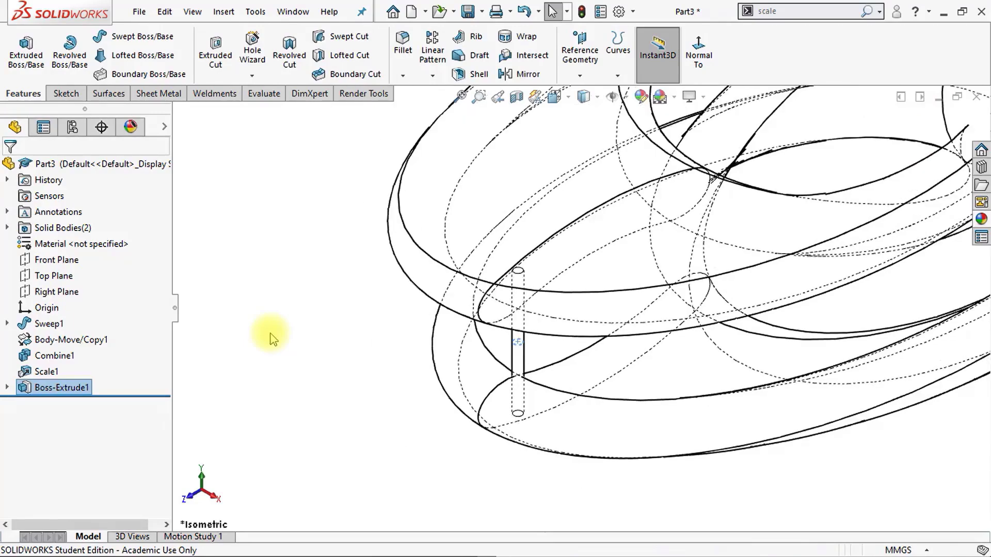
Step: Switch the model display back to shaded with edges
{"action": "scroll", "coordinate": [525, 333], "scroll_direction": "up", "scroll_amount": 2}
{"action": "left_click", "coordinate": [584, 97]}
{"action": "left_click", "coordinate": [586, 136]}
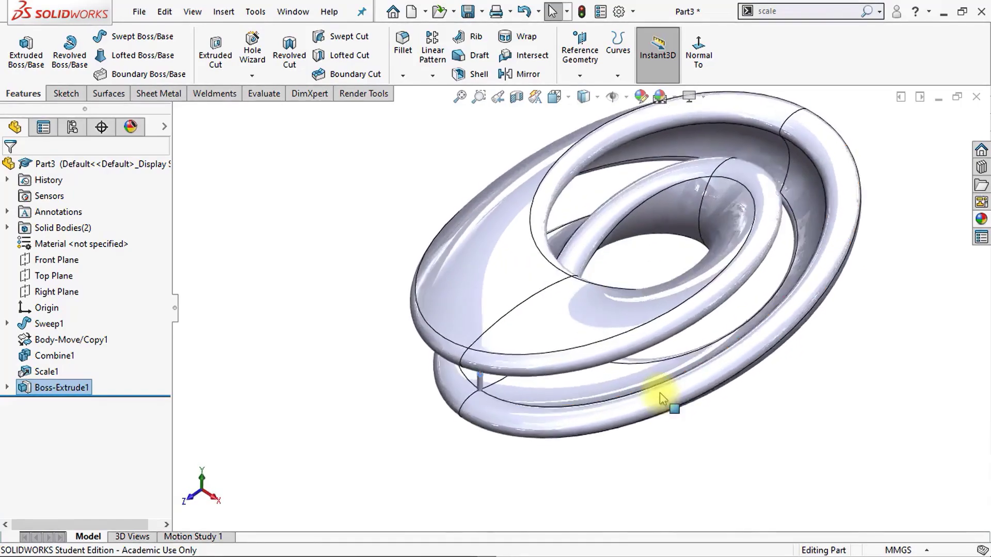
Step: Create a composite curve from the tangent chain of four edges running along the lower ring past the thin pin
{"action": "scroll", "coordinate": [661, 395], "scroll_direction": "down", "scroll_amount": 5}
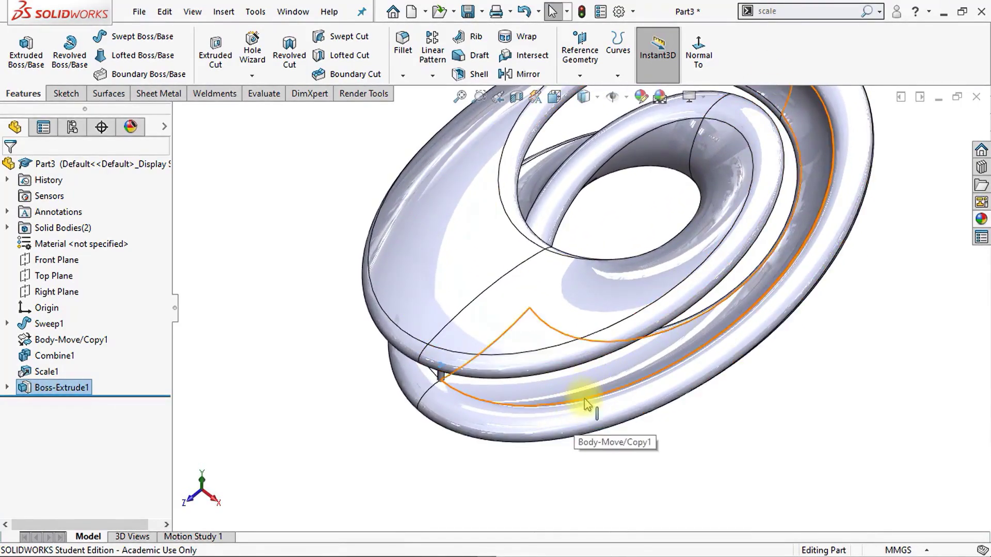
{"action": "left_click", "coordinate": [779, 11]}
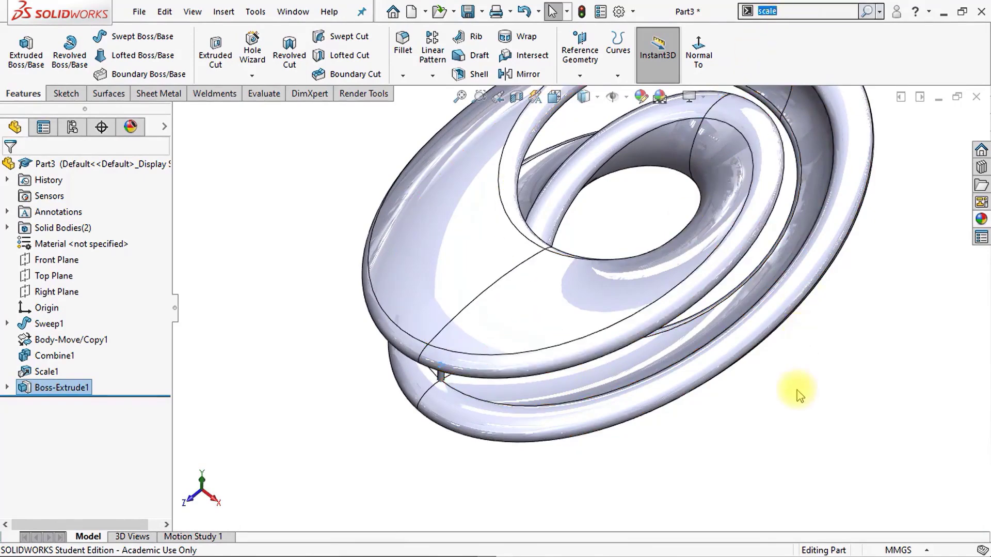
{"action": "type", "text": "compos"}
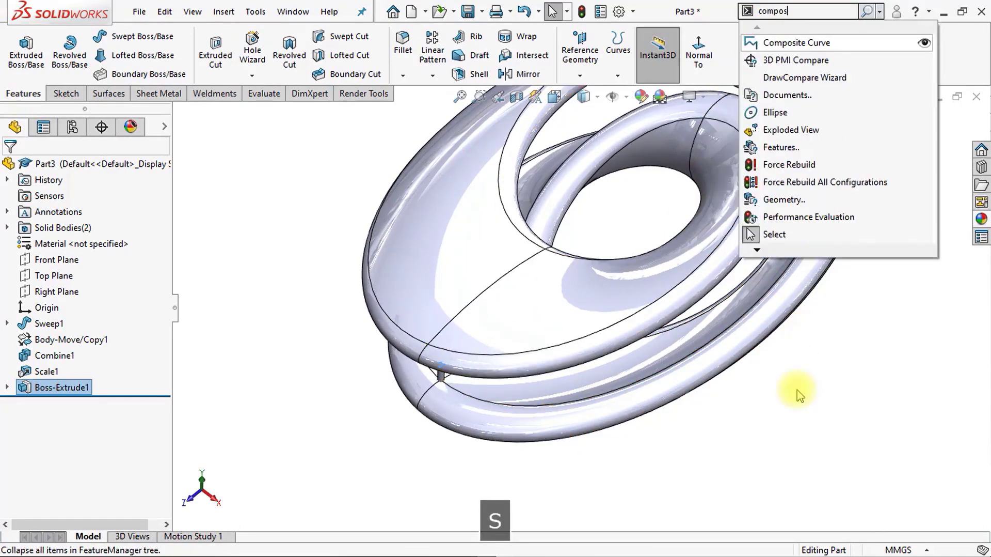
{"action": "left_click", "coordinate": [774, 30]}
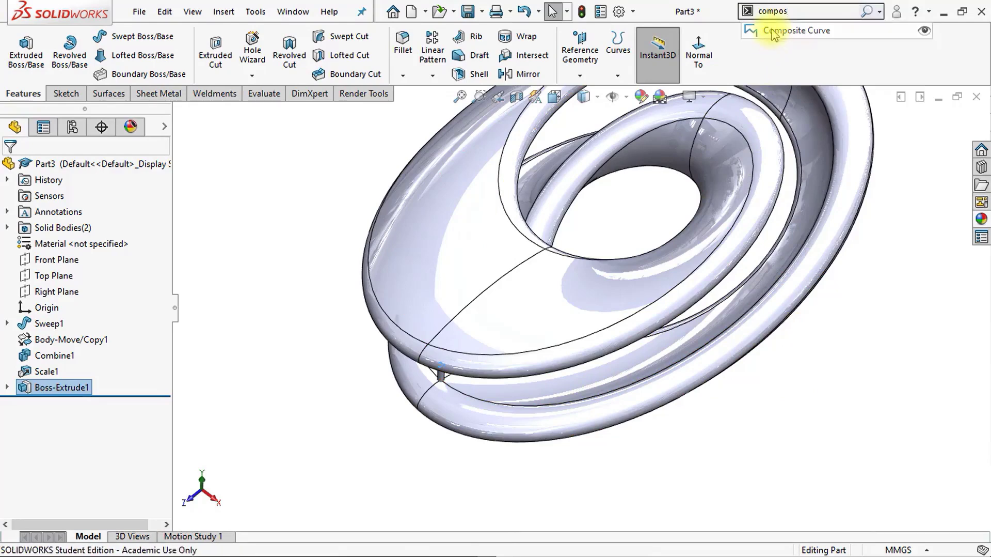
{"action": "right_click", "coordinate": [569, 407]}
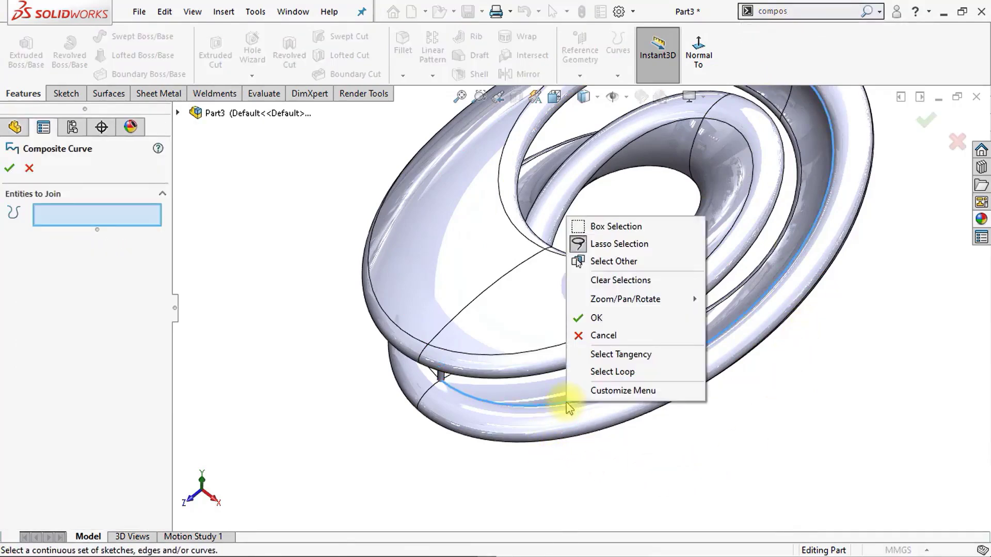
{"action": "left_click", "coordinate": [594, 356]}
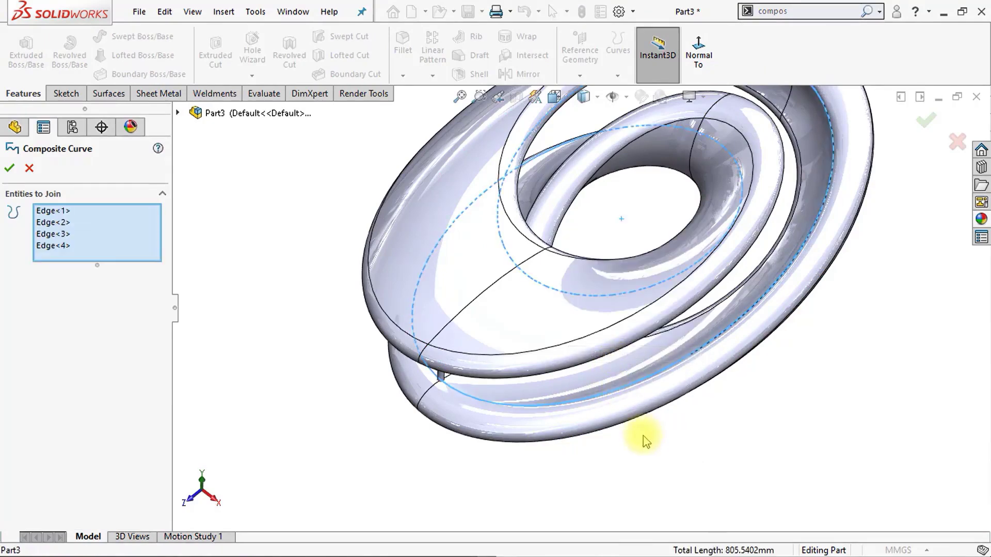
{"action": "key", "text": "Down"}
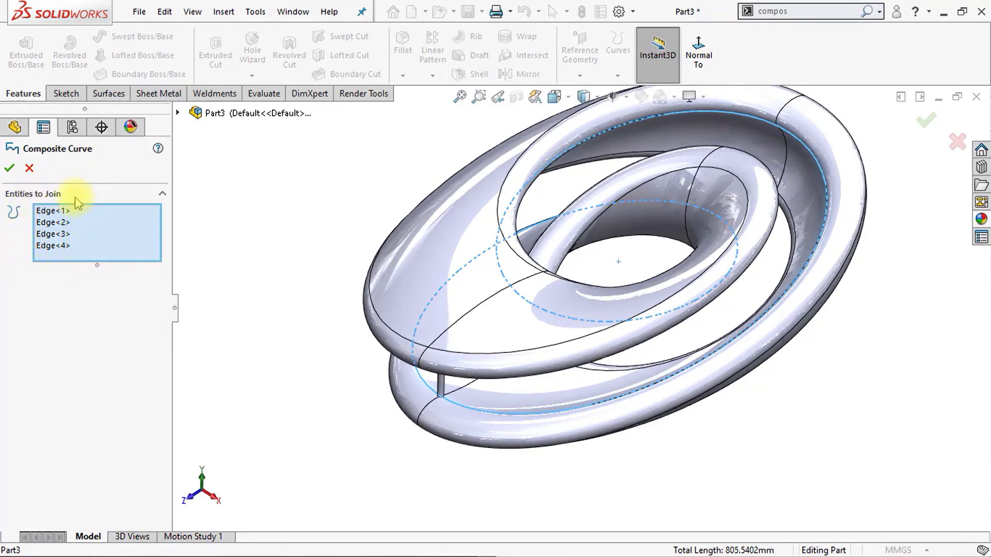
{"action": "left_click", "coordinate": [11, 170]}
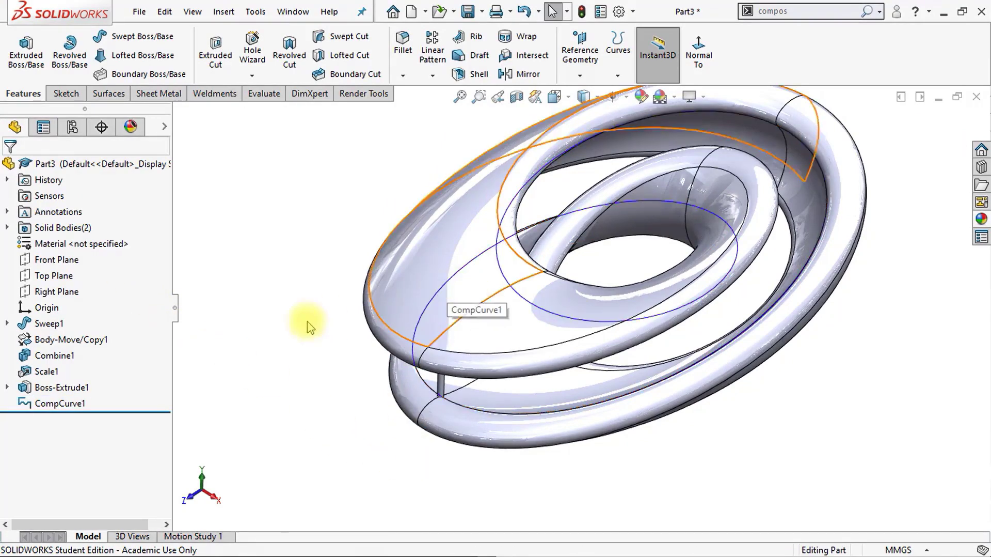
Step: Create a second composite curve from the tangent chain of four inner edges on the opposite ring, at the thin pin's other end
{"action": "left_click", "coordinate": [788, 15]}
{"action": "type", "text": "compos"}
{"action": "key", "text": "Return"}
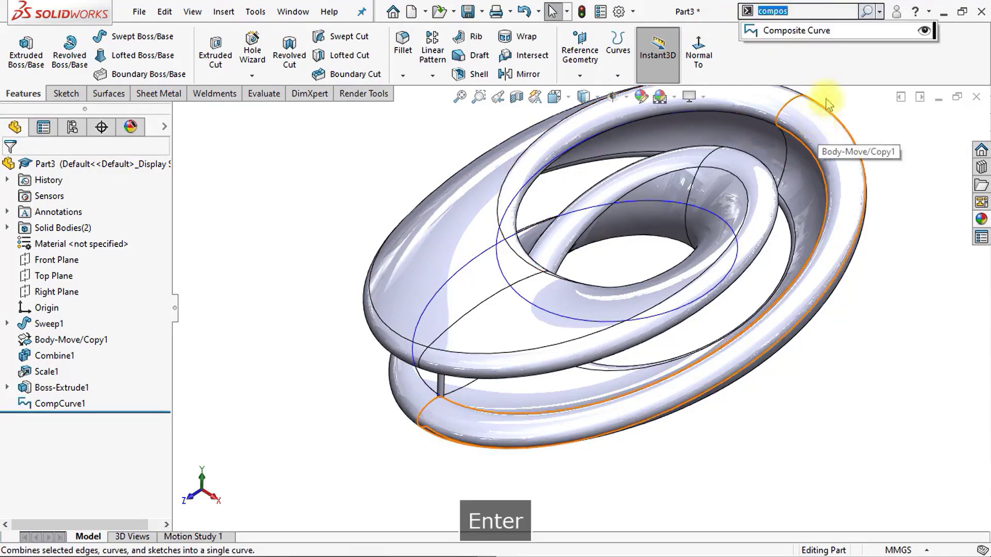
{"action": "left_click", "coordinate": [809, 37]}
{"action": "middle_click_drag", "start_coordinate": [846, 349], "coordinate": [570, 267]}
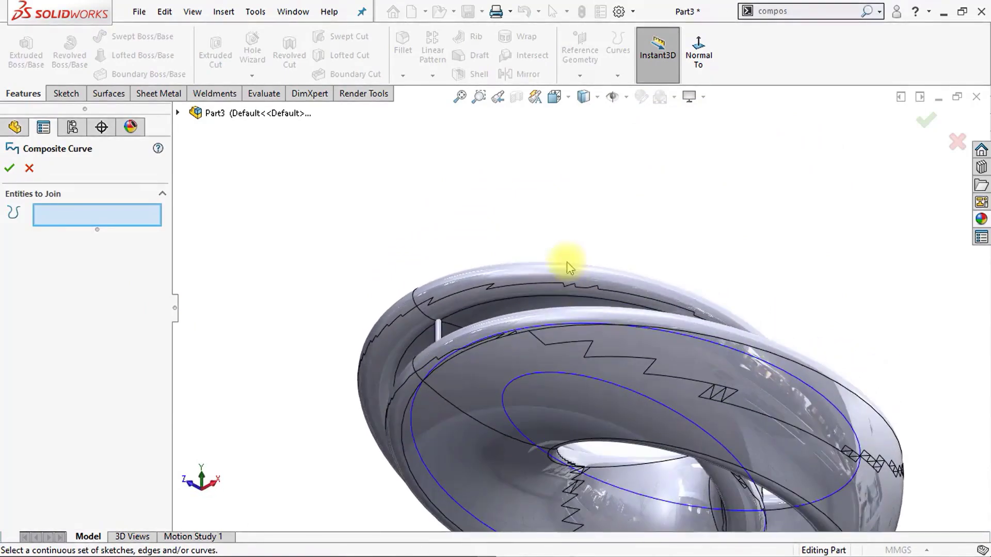
{"action": "scroll", "coordinate": [557, 253], "scroll_direction": "down", "scroll_amount": 3}
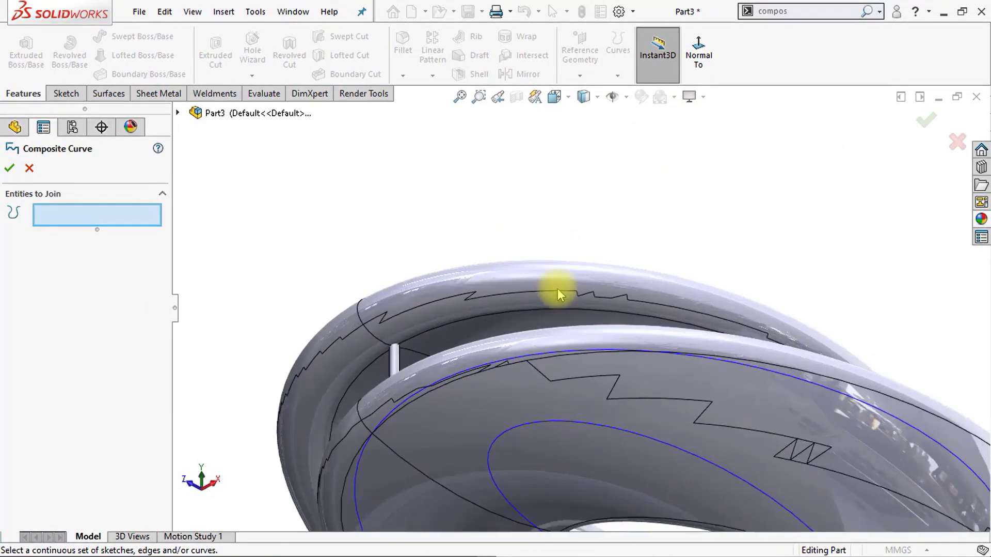
{"action": "right_click", "coordinate": [568, 315]}
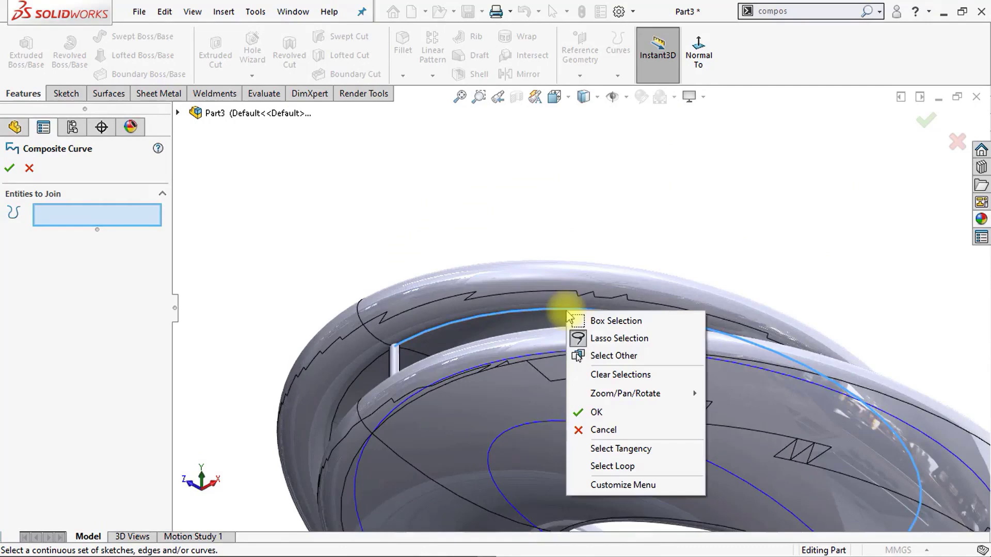
{"action": "left_click", "coordinate": [599, 448]}
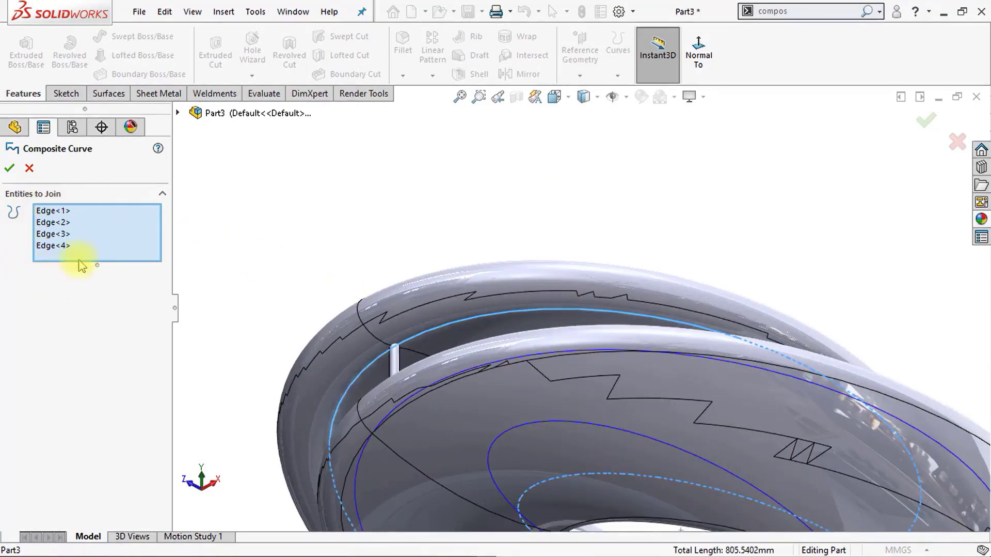
{"action": "left_click", "coordinate": [9, 170]}
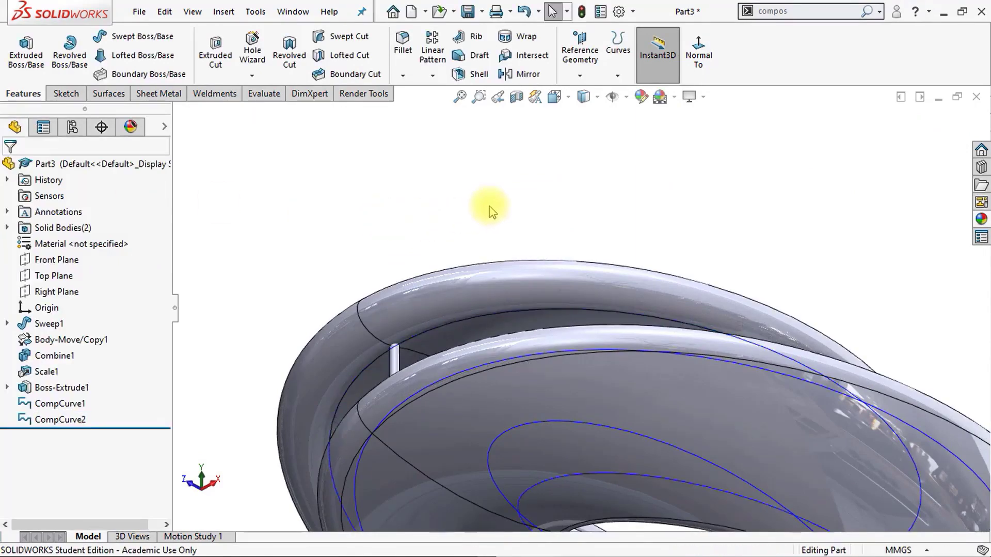
Step: Return to the isometric view and hide the main ring body so only the pin and composite curves show
{"action": "key", "text": "ctrl+7"}
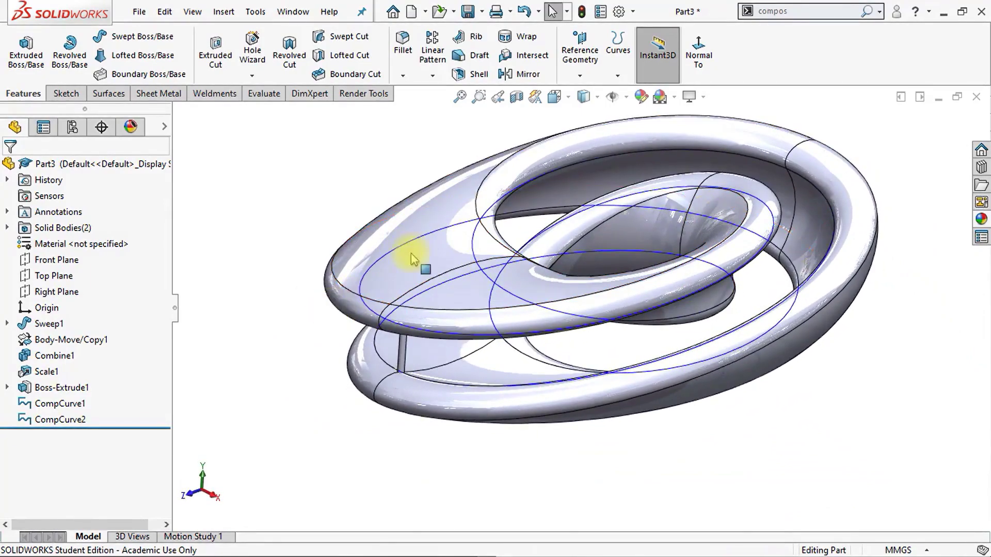
{"action": "left_click", "coordinate": [842, 176]}
{"action": "left_click", "coordinate": [856, 135]}
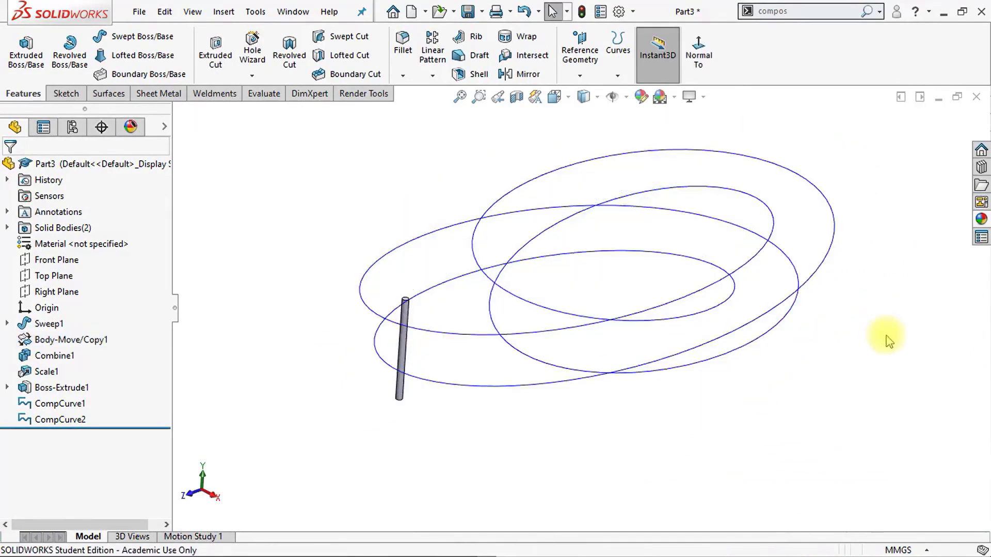
{"action": "middle_click_drag", "start_coordinate": [886, 337], "coordinate": [829, 362]}
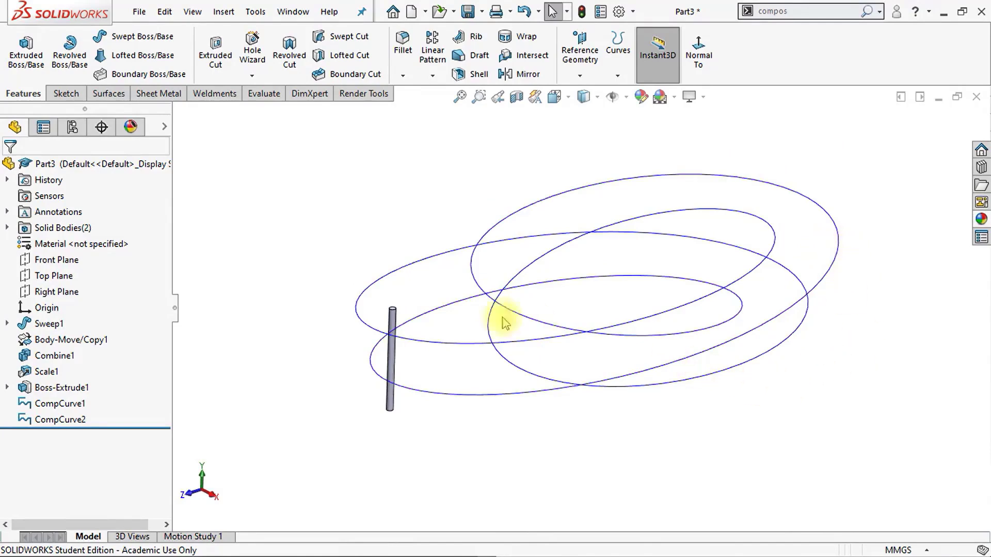
Step: Create a lofted surface using the two composite curves as profiles, with Merge tangent faces on
{"action": "left_click", "coordinate": [110, 94]}
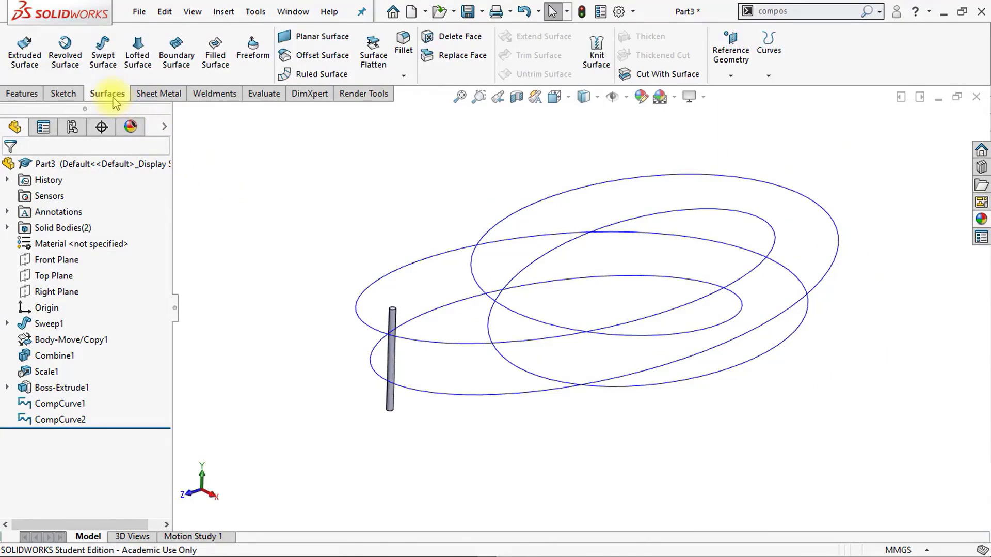
{"action": "left_click", "coordinate": [137, 54]}
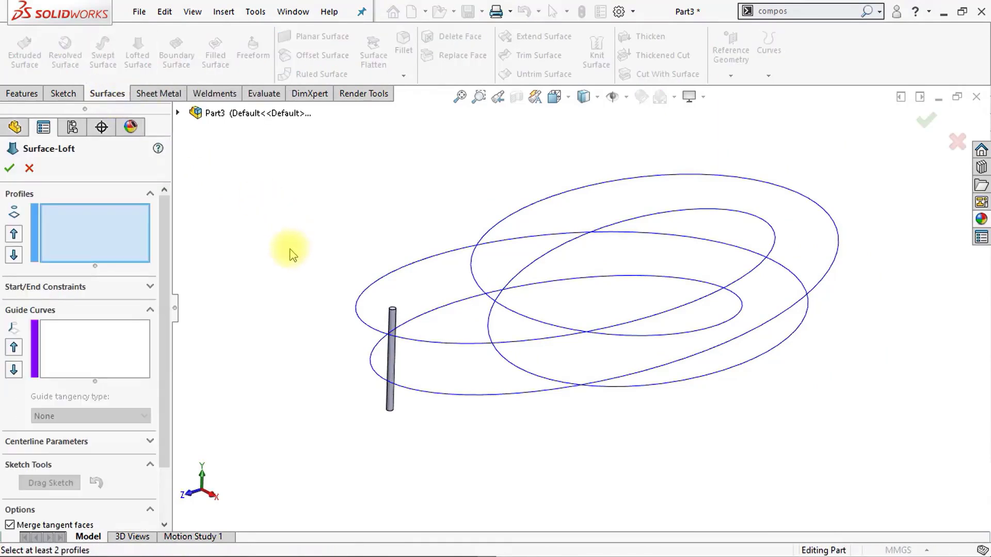
{"action": "left_click", "coordinate": [441, 344]}
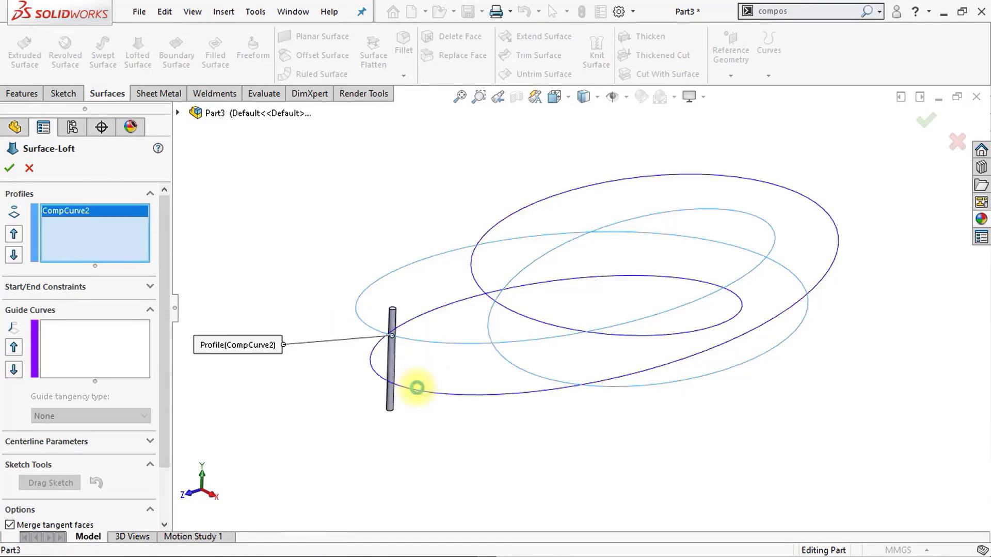
{"action": "left_click", "coordinate": [417, 387]}
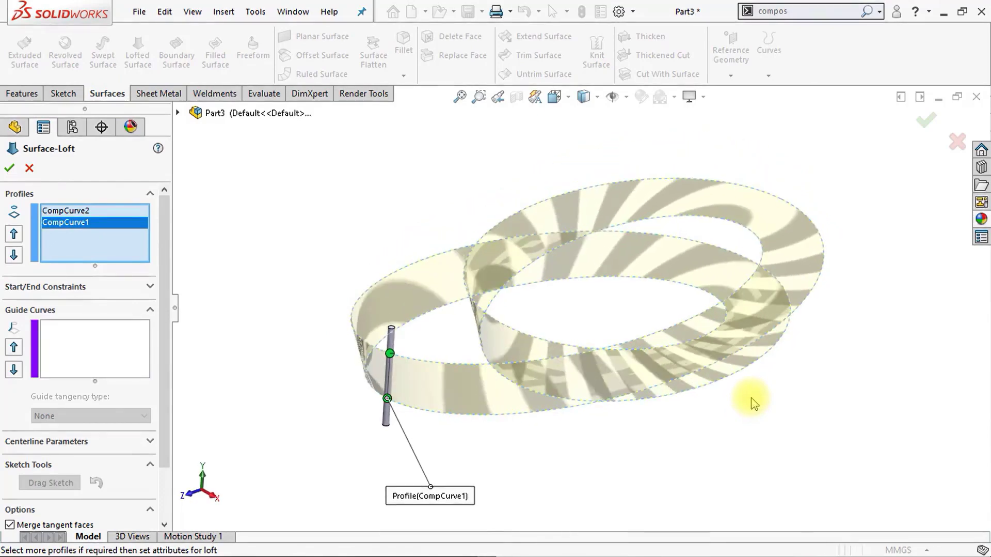
{"action": "left_click", "coordinate": [10, 168]}
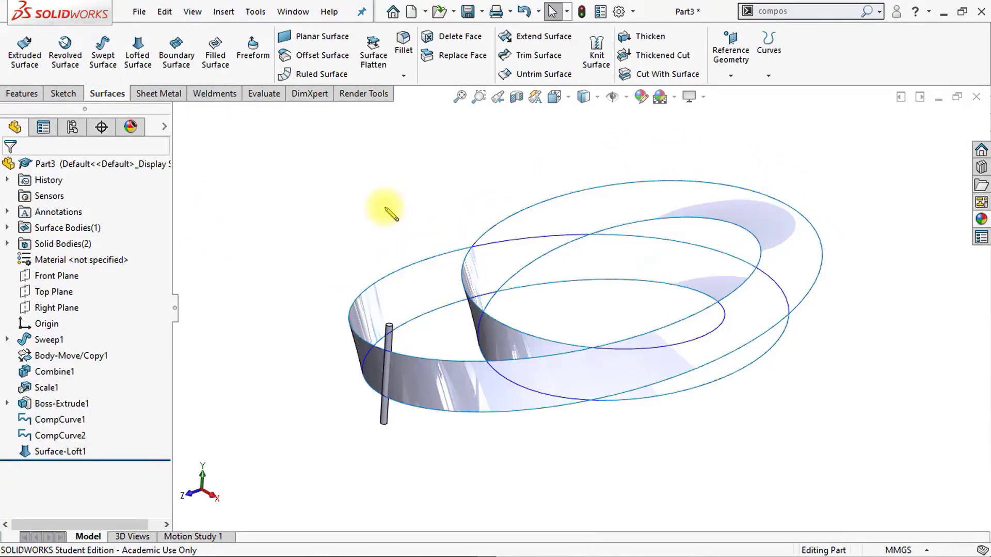
Step: Hide both composite curves, CompCurve1 and CompCurve2
{"action": "left_click", "coordinate": [70, 419]}
{"action": "left_click", "coordinate": [79, 406]}
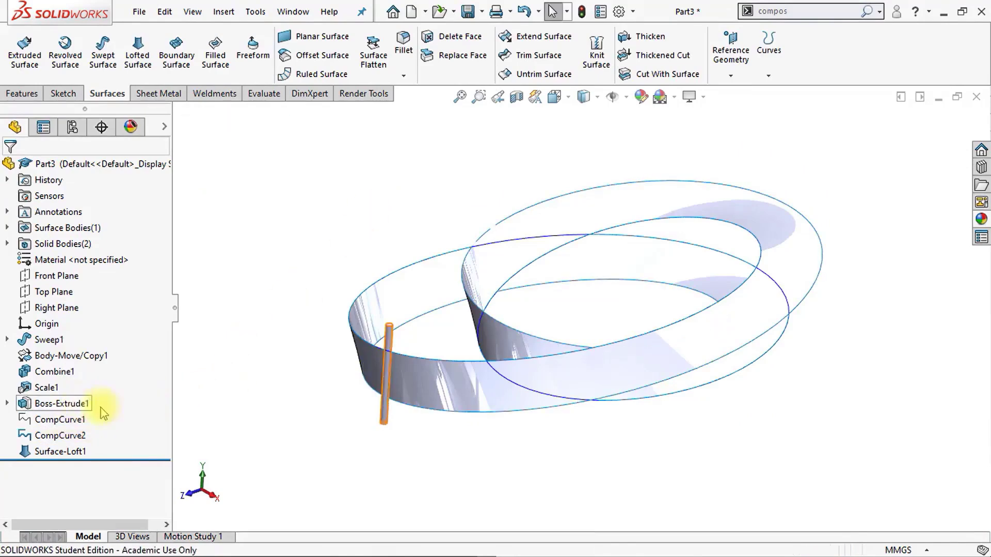
{"action": "left_click", "coordinate": [79, 435]}
{"action": "left_click", "coordinate": [93, 420]}
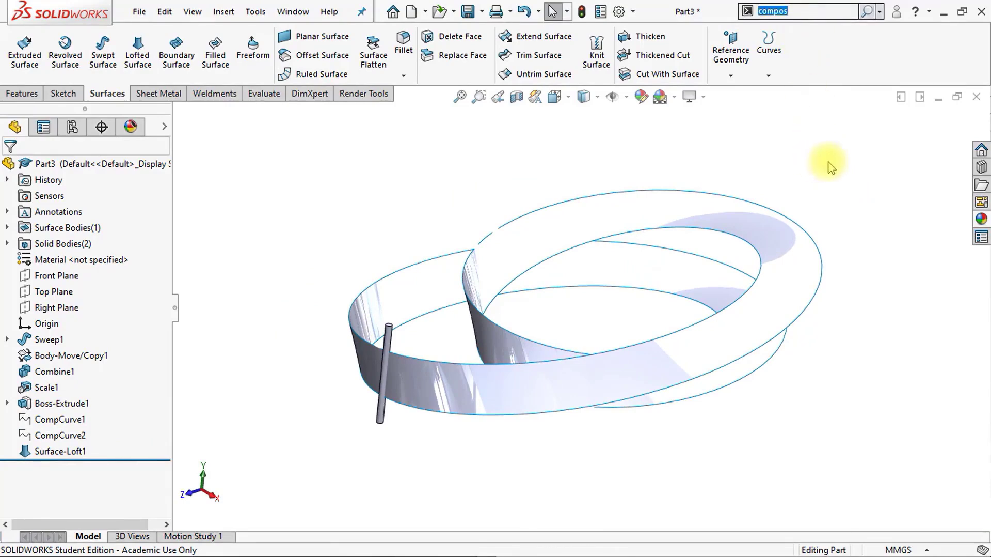
Step: Start Face Curves on the lofted surface in Mesh mode and turn off the curves running across the band
{"action": "type", "text": "face"}
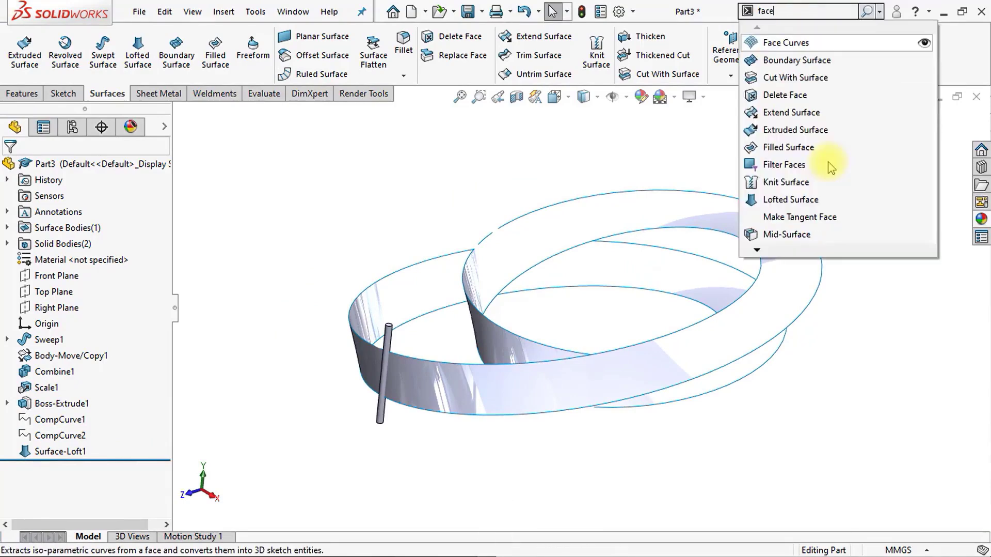
{"action": "left_click", "coordinate": [806, 43]}
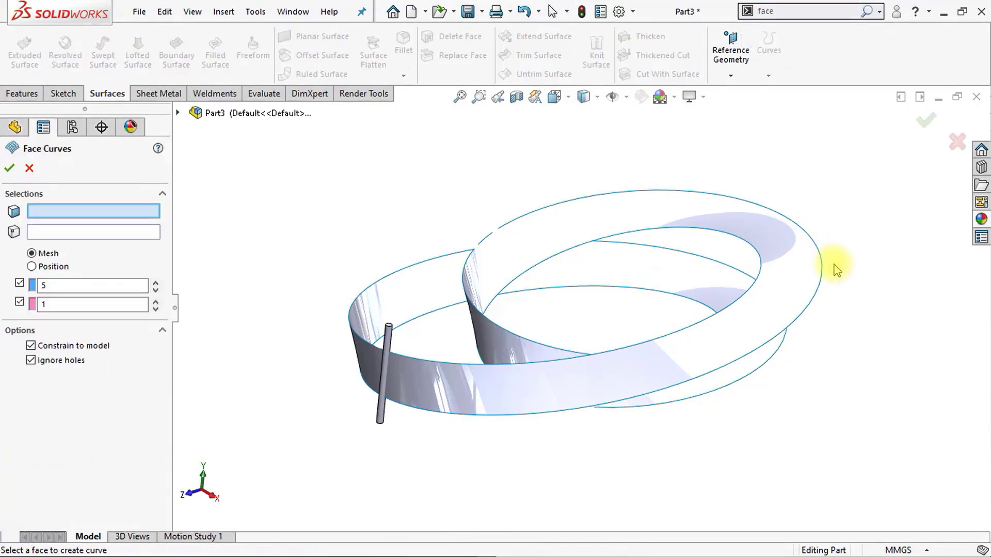
{"action": "left_click", "coordinate": [801, 265]}
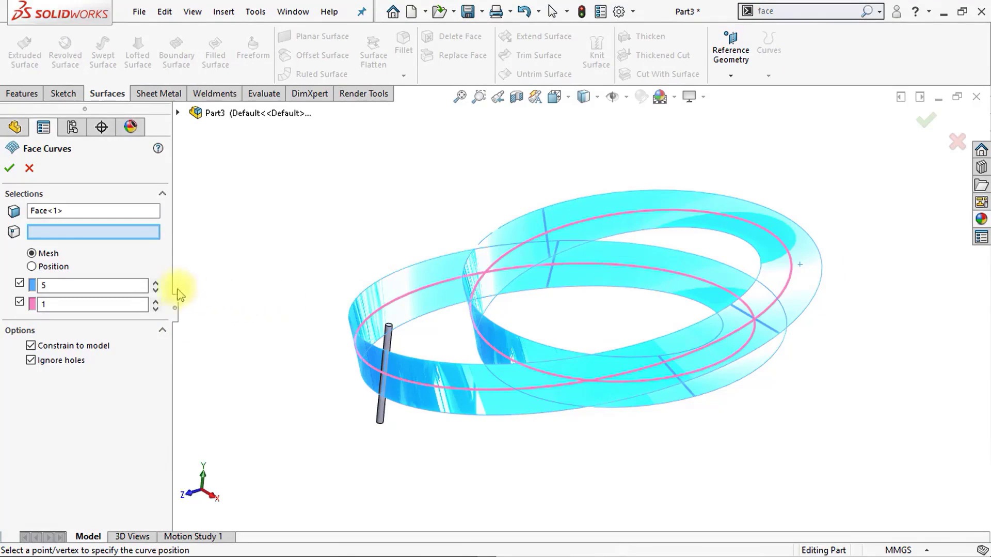
{"action": "left_click", "coordinate": [19, 283]}
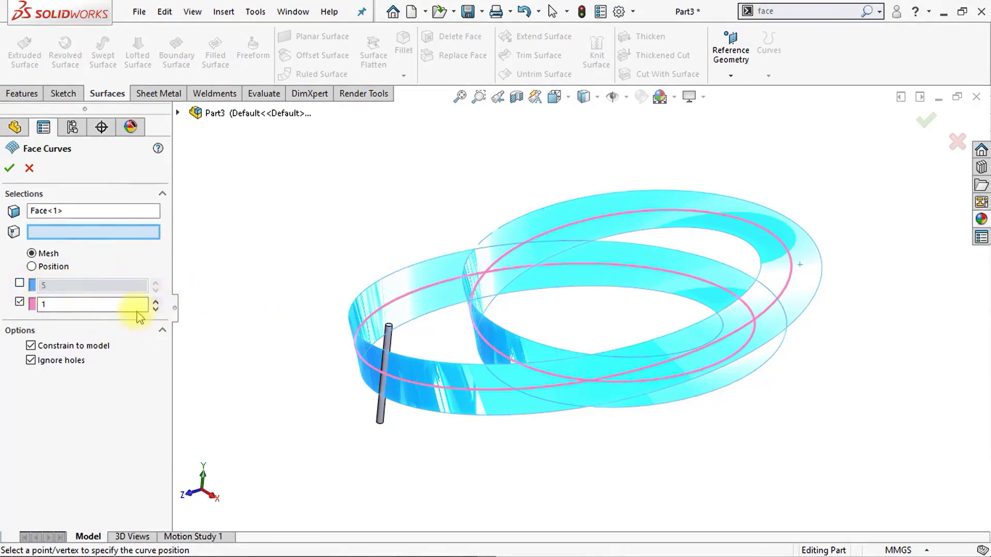
Step: Try out different numbers of lengthwise face curves on the lofted band, up to 5
{"action": "left_click", "coordinate": [156, 303]}
{"action": "left_click", "coordinate": [155, 302]}
{"action": "left_click", "coordinate": [155, 302]}
{"action": "left_click", "coordinate": [156, 303]}
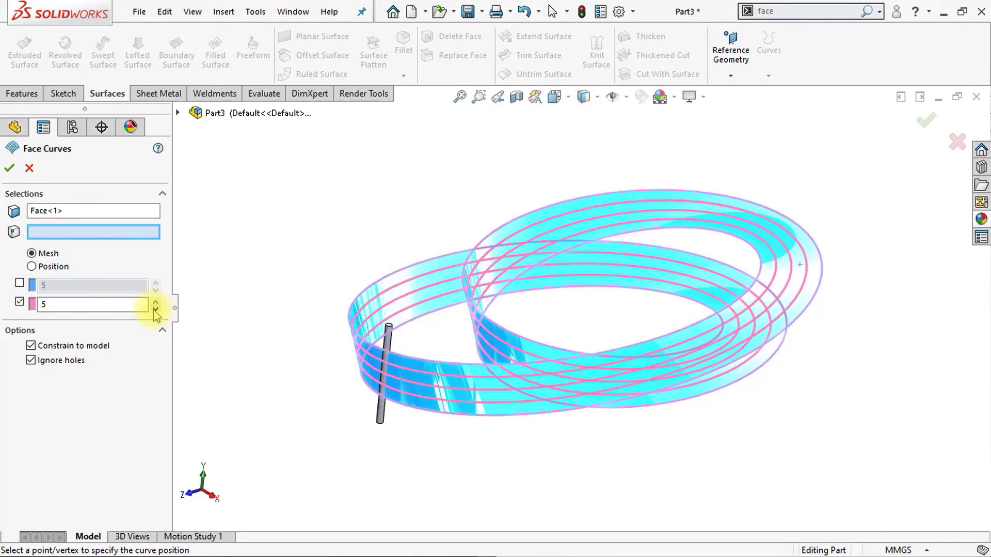
{"action": "left_click", "coordinate": [156, 308]}
{"action": "left_click", "coordinate": [156, 308]}
{"action": "left_click", "coordinate": [156, 309]}
Step: Set the number of lengthwise face curves to 1 and create the curve along the middle of the lofted band
{"action": "left_click", "coordinate": [59, 309]}
{"action": "type", "text": "1"}
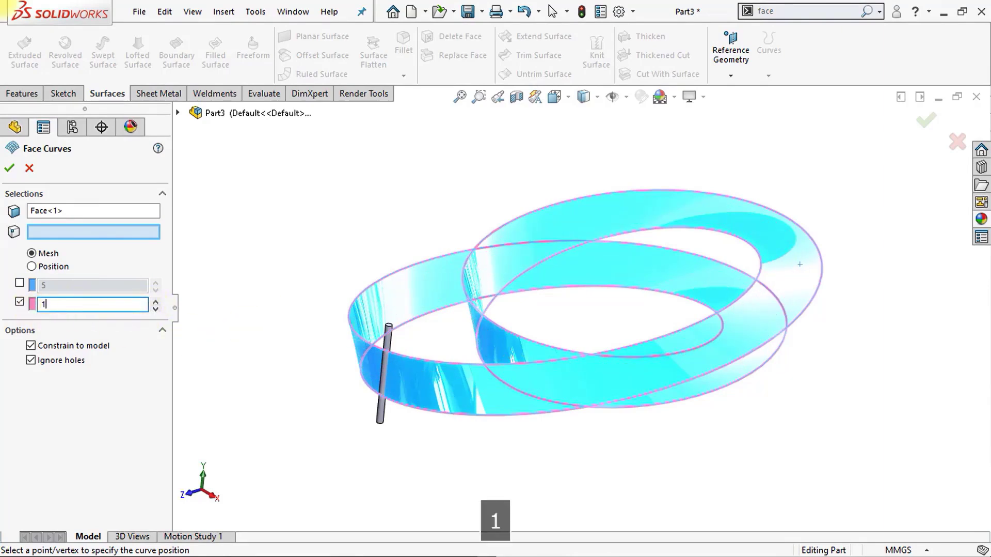
{"action": "key", "text": "Return"}
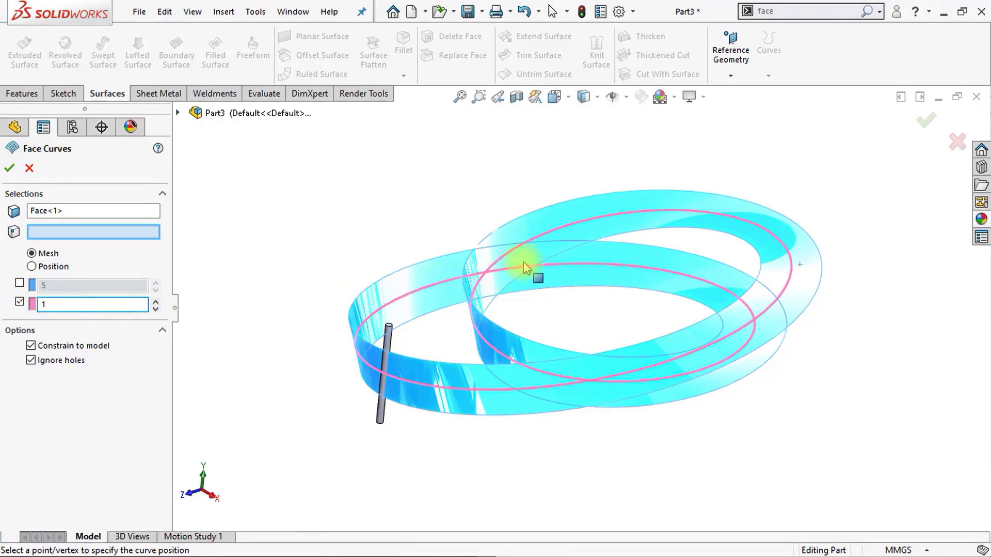
{"action": "left_click", "coordinate": [10, 169]}
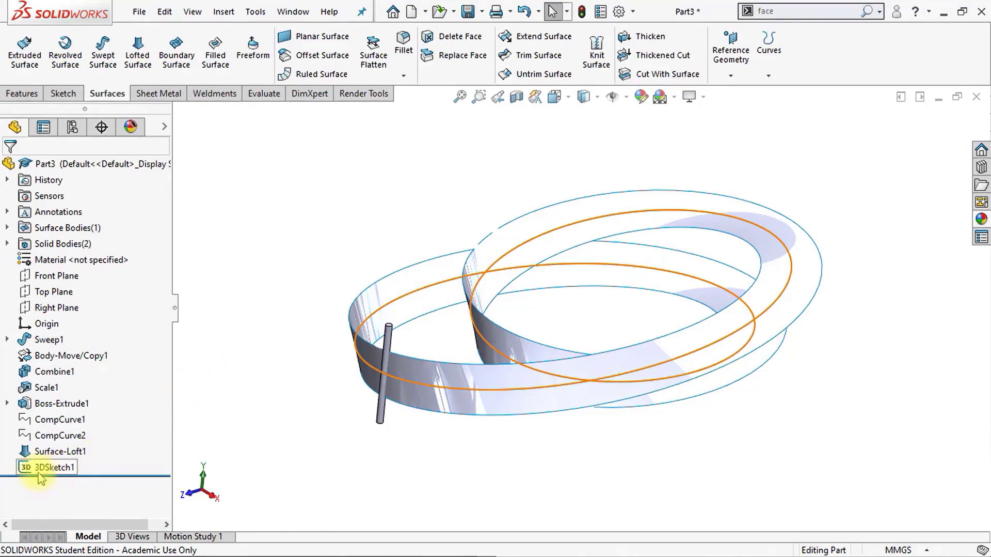
Step: Show the scaled main ring body again
{"action": "left_click", "coordinate": [47, 390]}
{"action": "left_click", "coordinate": [62, 369]}
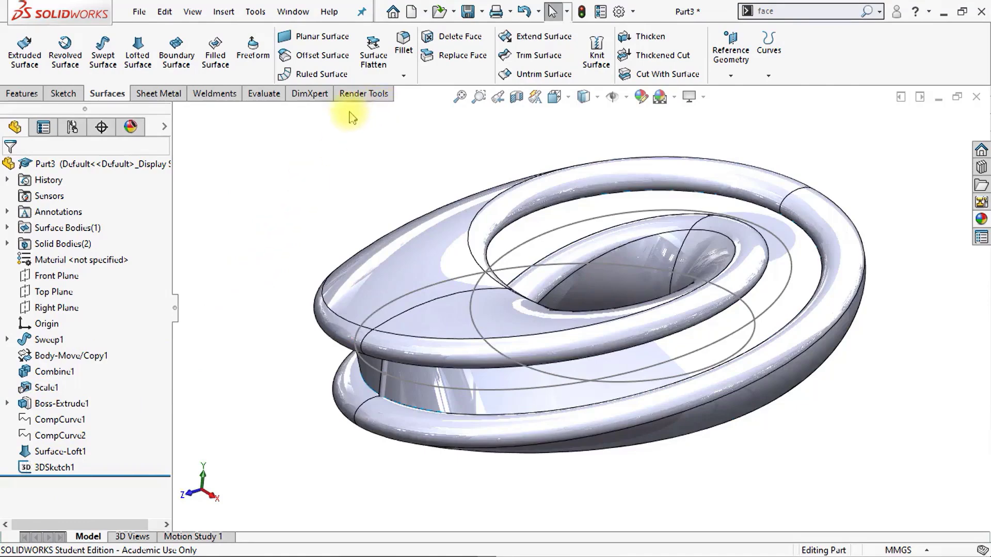
Step: Start a Curve Driven Pattern along the middle spline of 3DSketch1, using the lofted surface as the face normal
{"action": "left_click", "coordinate": [23, 96]}
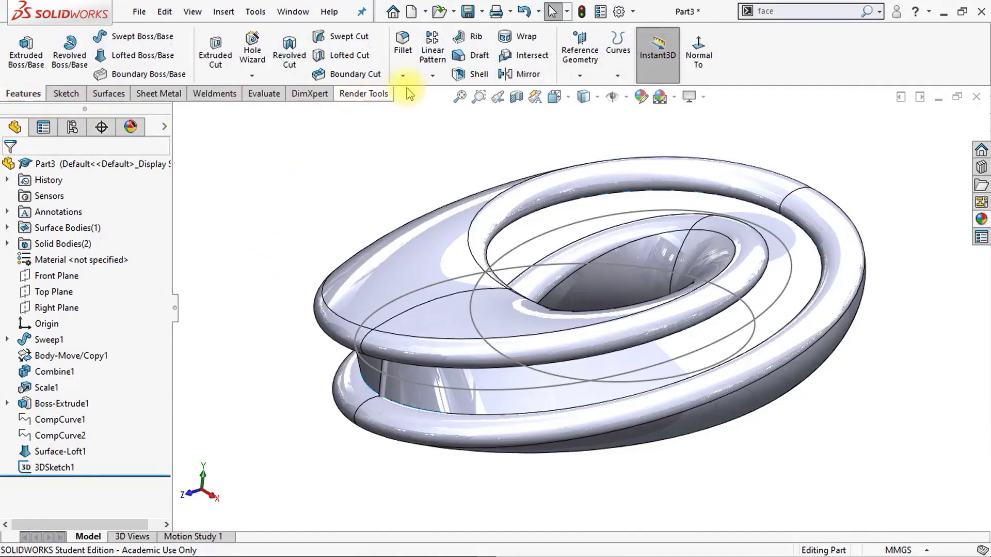
{"action": "left_click", "coordinate": [432, 76]}
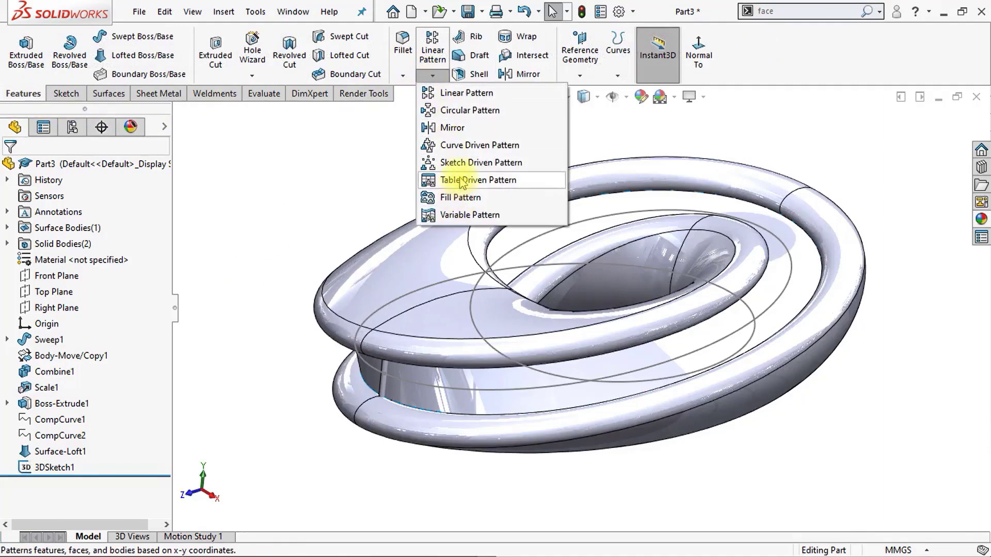
{"action": "left_click", "coordinate": [467, 147]}
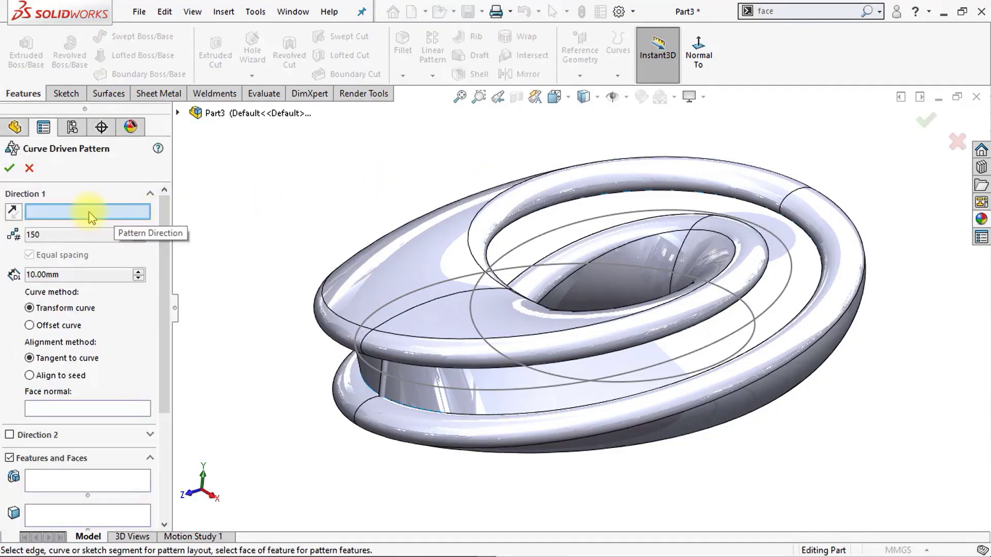
{"action": "left_click", "coordinate": [428, 392]}
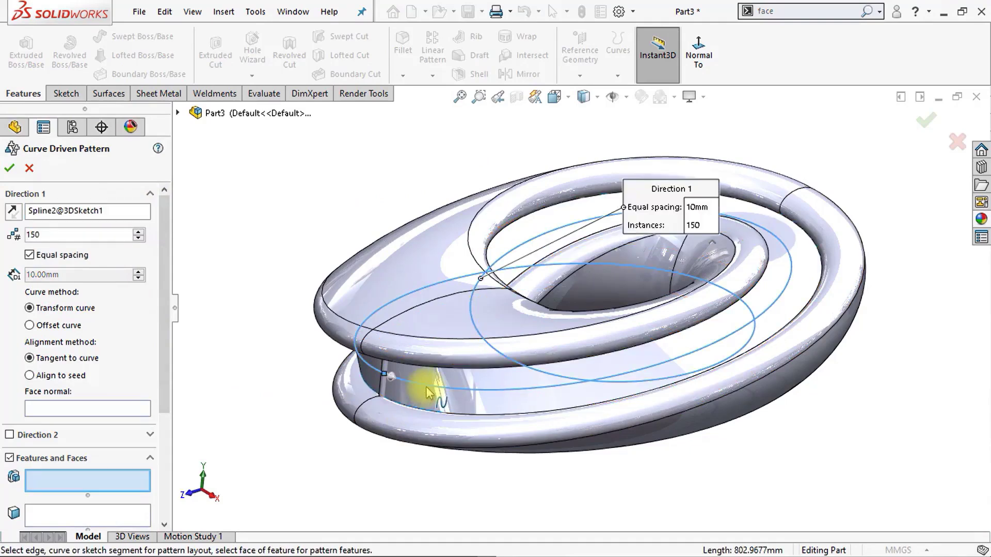
{"action": "left_click", "coordinate": [53, 408]}
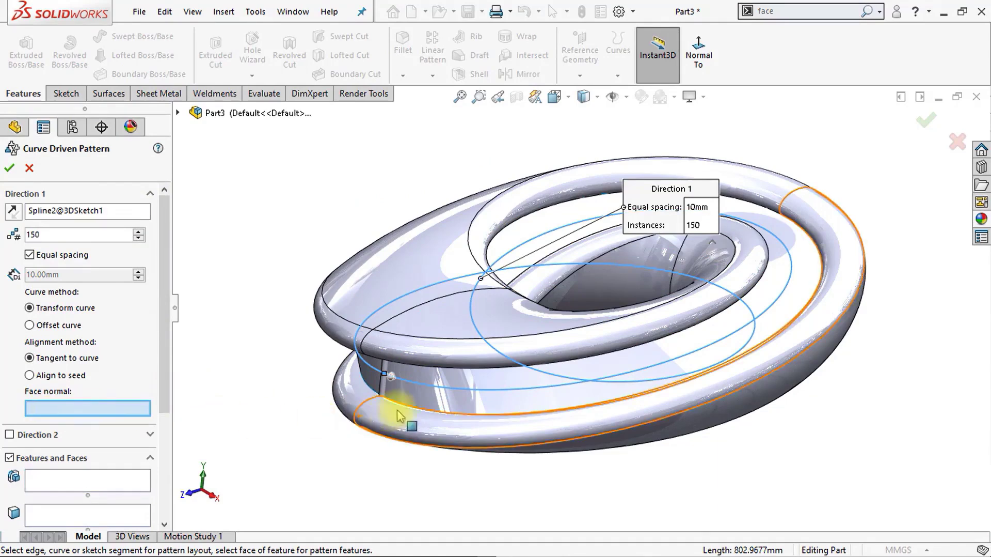
{"action": "left_click", "coordinate": [422, 401]}
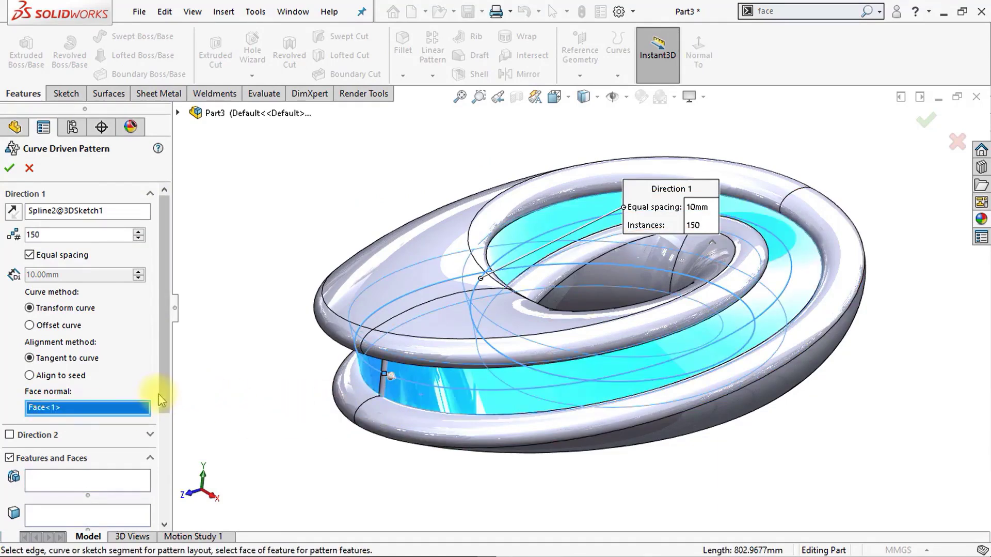
Step: Set the curve driven pattern to 180 instances, pattern the thin pin as a body, and create the pattern
{"action": "mouse_move", "coordinate": [165, 384]}
{"action": "left_mouse_down"}
{"action": "mouse_move", "coordinate": [163, 396]}
{"action": "mouse_move", "coordinate": [164, 382]}
{"action": "left_mouse_up"}
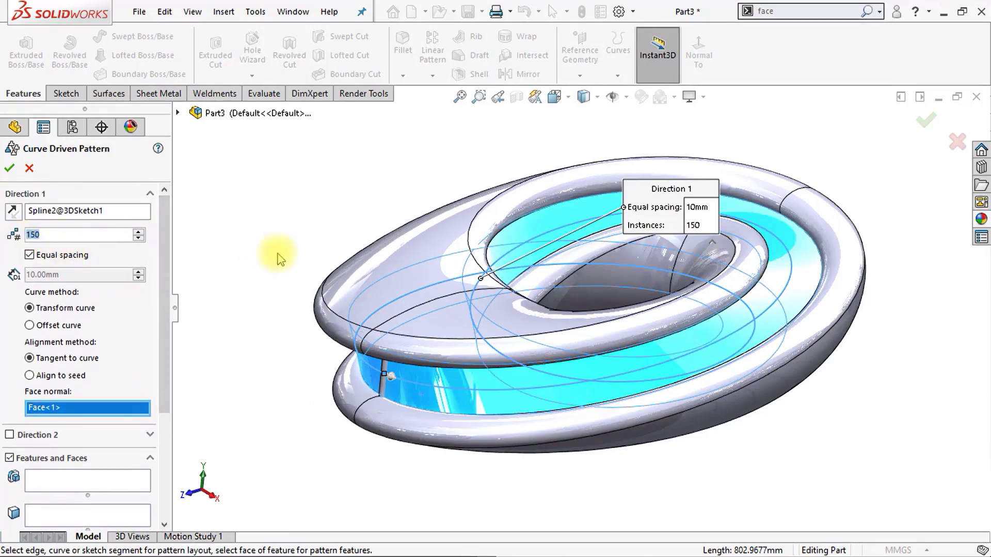
{"action": "type", "text": "1"}
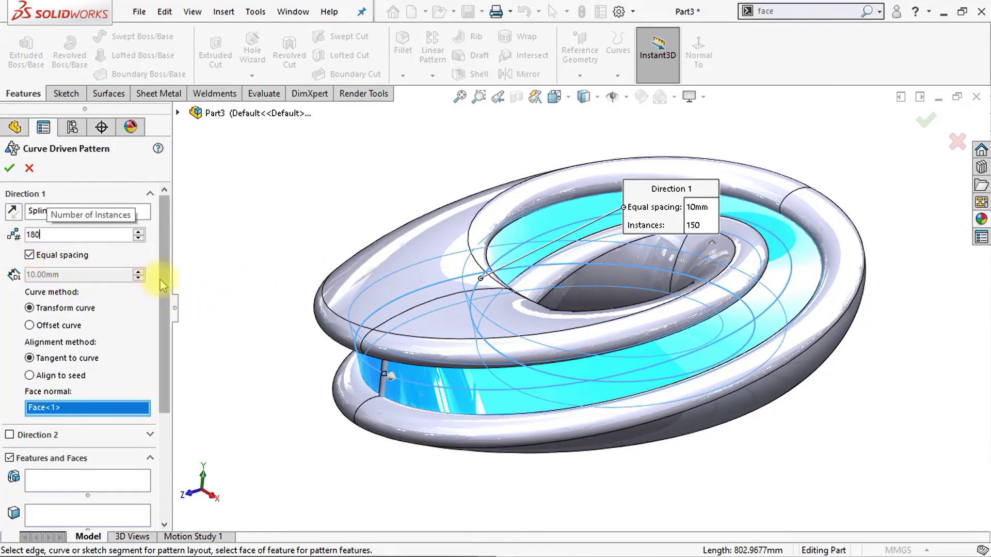
{"action": "scroll", "coordinate": [164, 303], "scroll_direction": "down", "scroll_amount": 3}
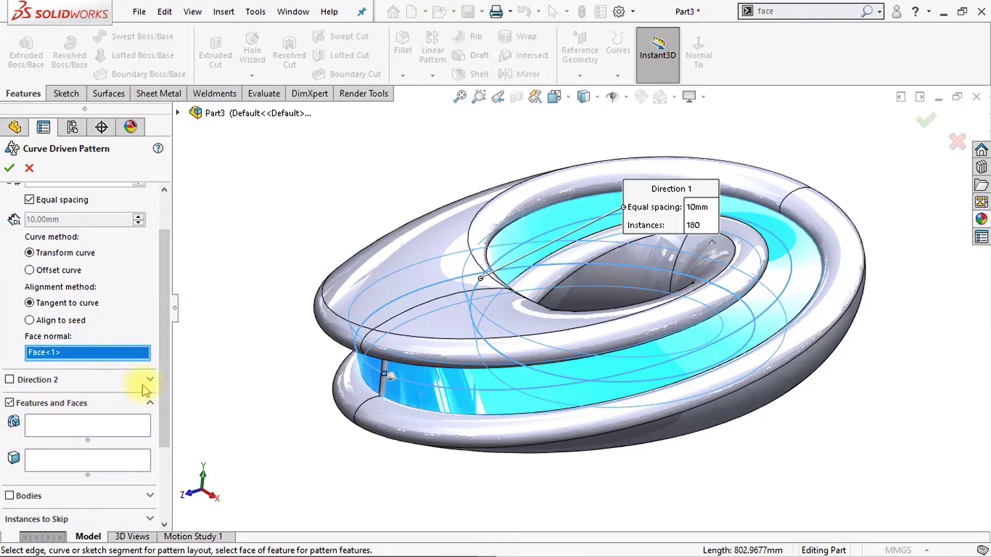
{"action": "scroll", "coordinate": [164, 380], "scroll_direction": "down", "scroll_amount": 4}
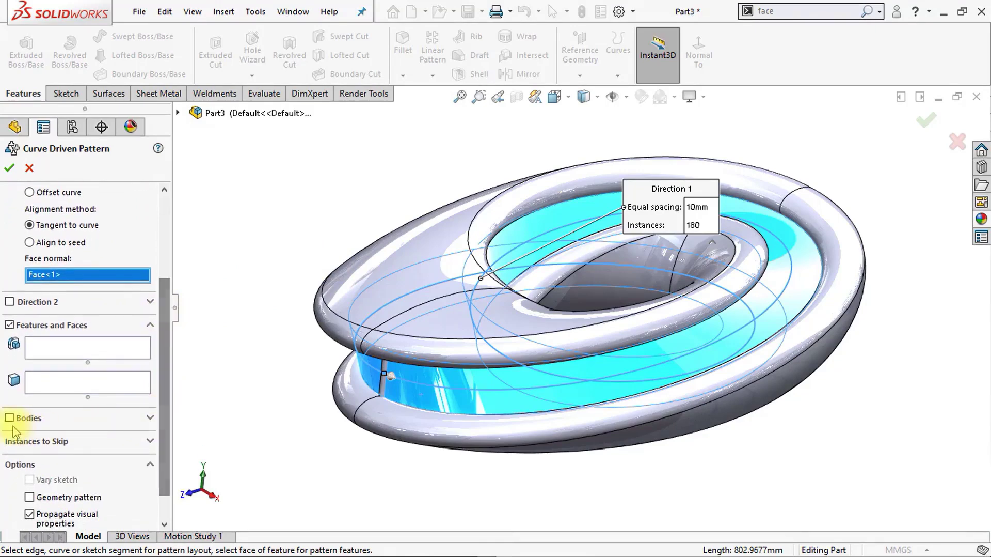
{"action": "left_click", "coordinate": [9, 418]}
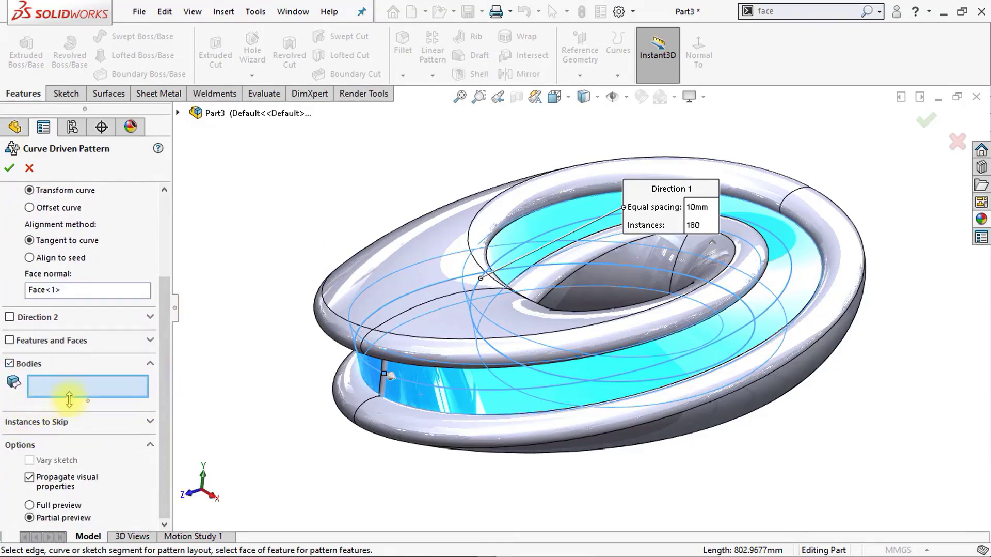
{"action": "scroll", "coordinate": [422, 384], "scroll_direction": "down", "scroll_amount": 3}
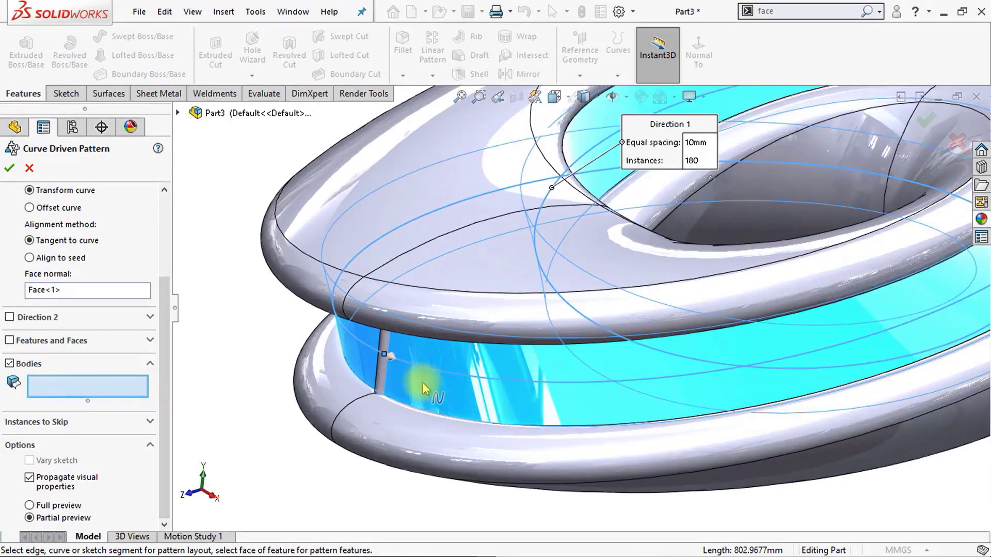
{"action": "left_click", "coordinate": [384, 382]}
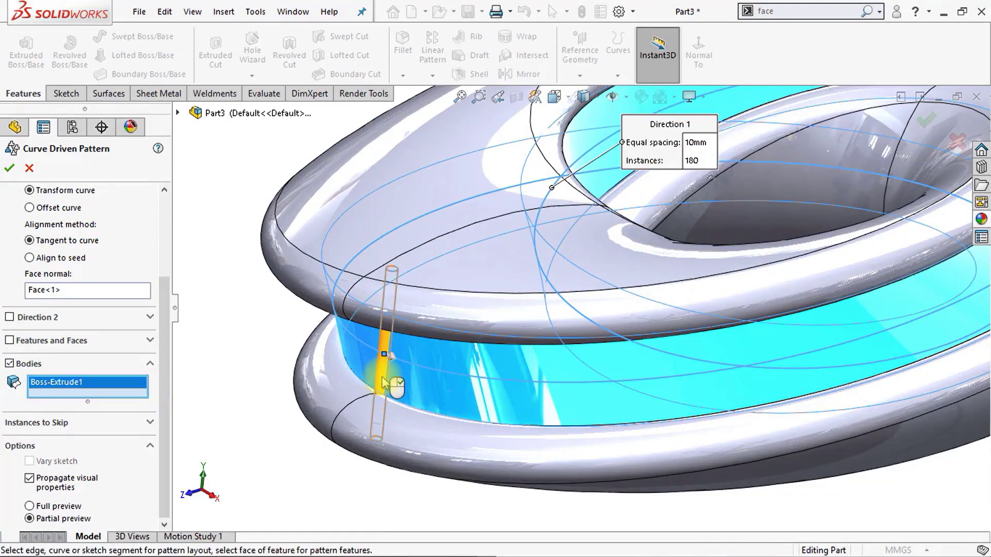
{"action": "scroll", "coordinate": [621, 335], "scroll_direction": "up", "scroll_amount": 6}
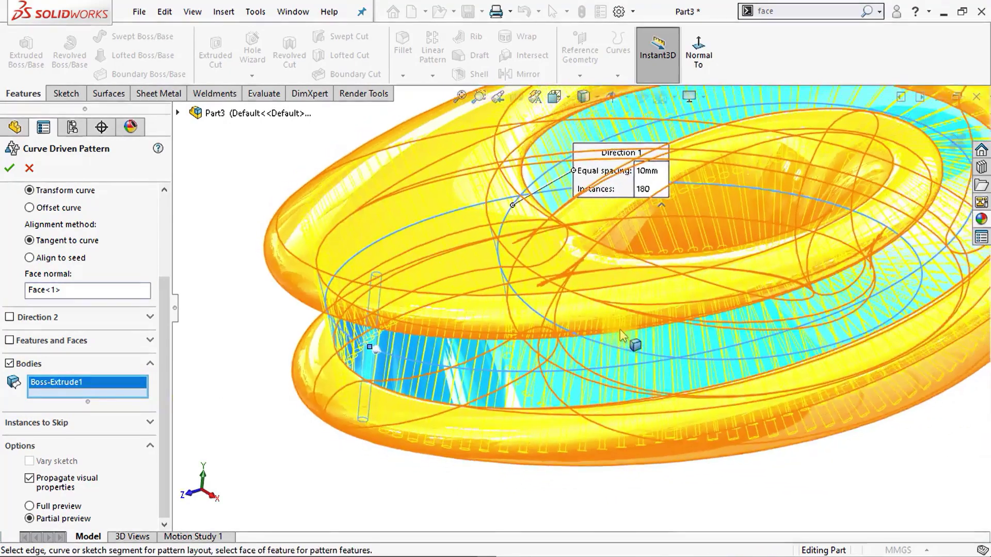
{"action": "middle_click_drag", "start_coordinate": [622, 335], "coordinate": [544, 336]}
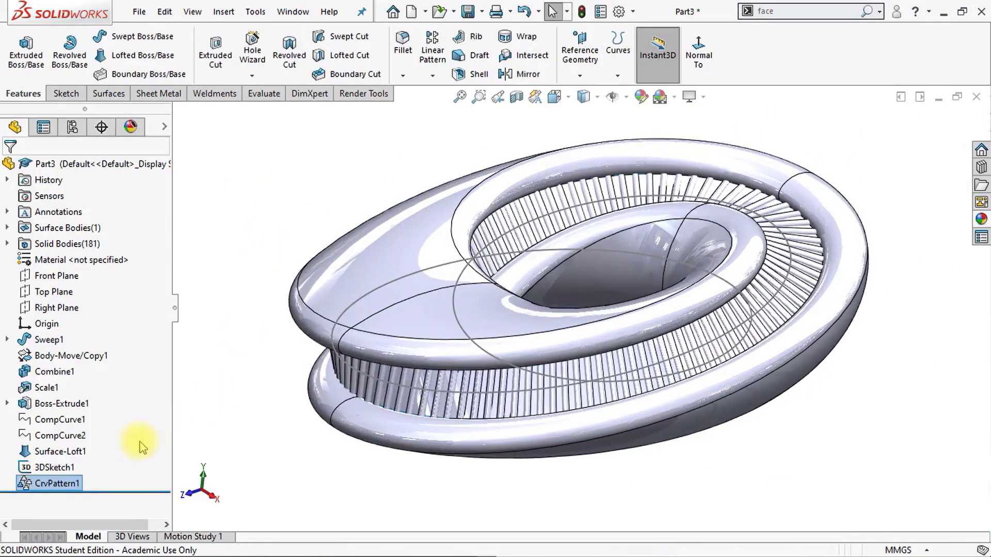
Step: Hide the lofted surface and the 3D sketch holding the centre curve
{"action": "left_click", "coordinate": [80, 452]}
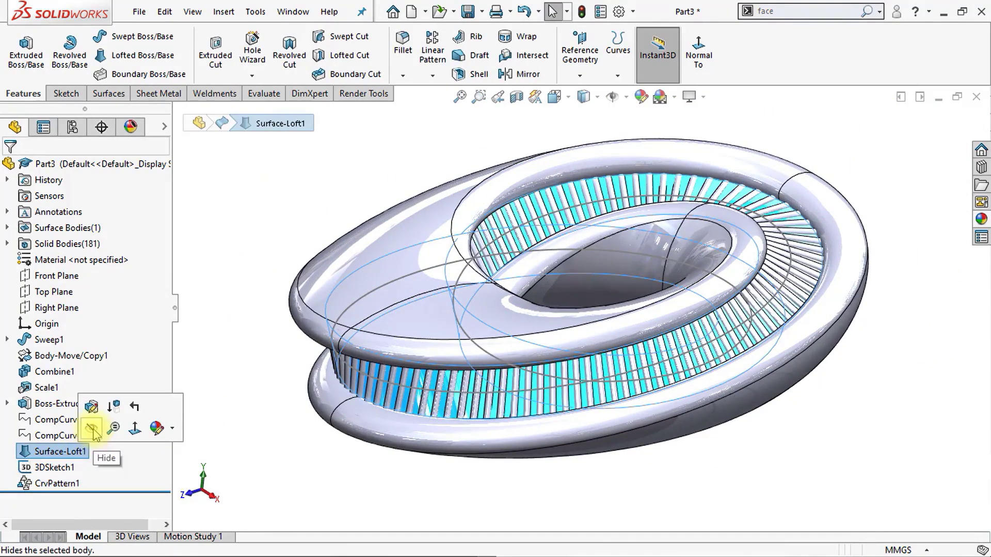
{"action": "left_click", "coordinate": [93, 431]}
{"action": "left_click", "coordinate": [57, 468]}
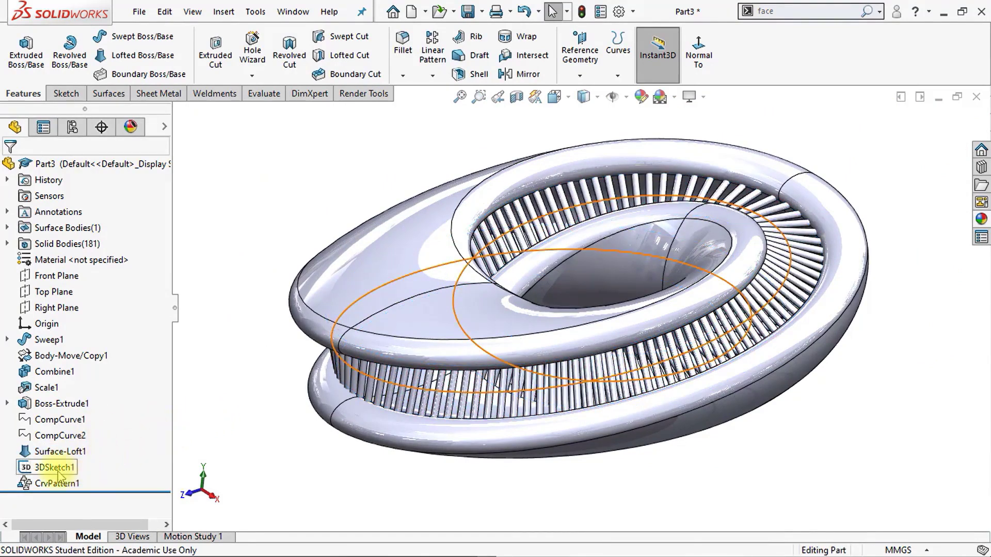
{"action": "left_click", "coordinate": [73, 454]}
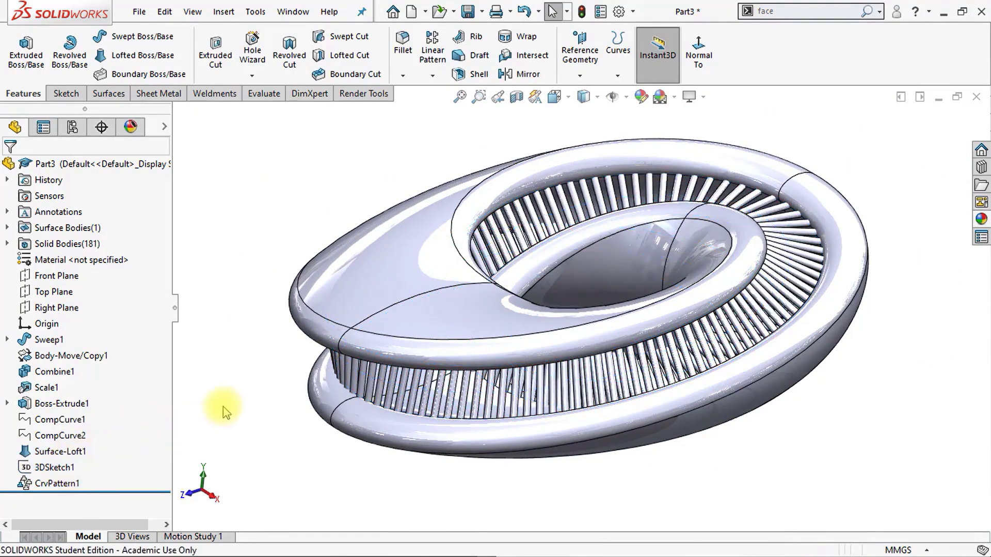
Step: Combine the main ring and all patterned pins into one solid body using the Add operation
{"action": "key", "text": "Down"}
{"action": "key", "text": "Down"}
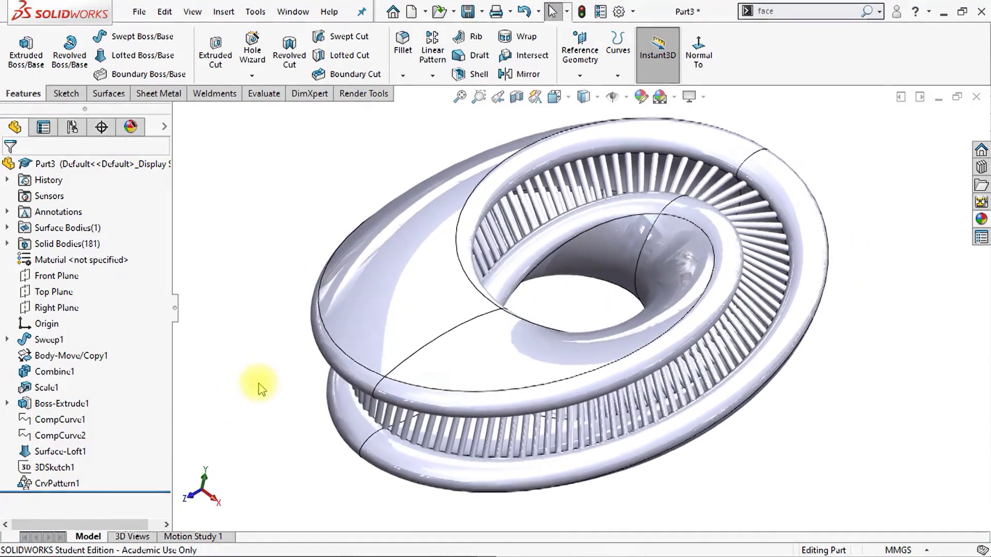
{"action": "key", "text": "Up"}
{"action": "key", "text": "Up"}
{"action": "key", "text": "Up"}
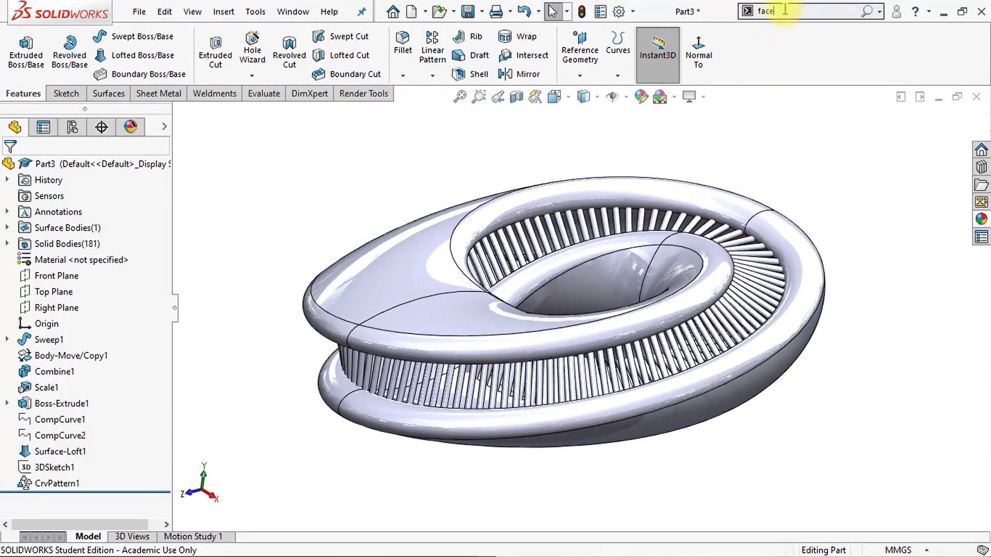
{"action": "key", "text": "Return"}
{"action": "type", "text": "co"}
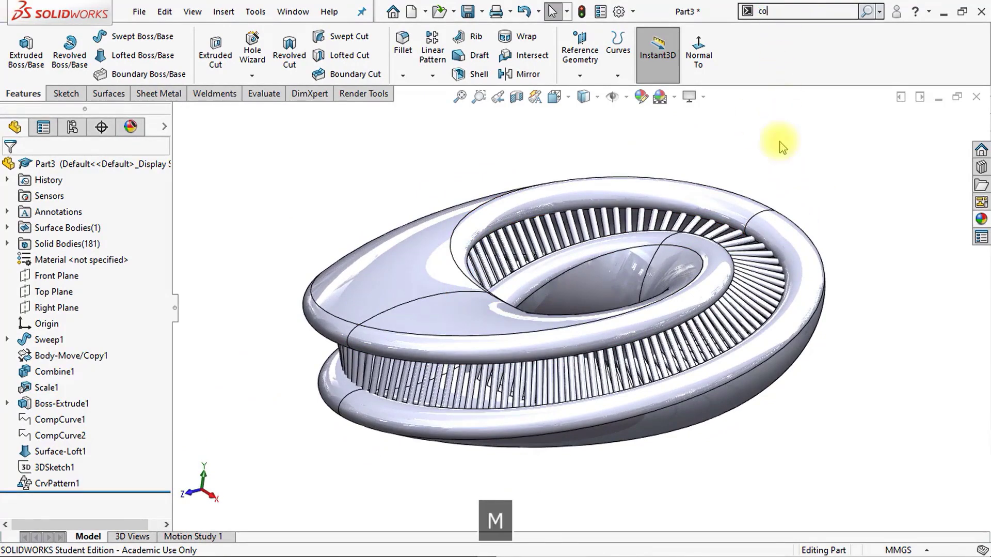
{"action": "type", "text": "mbine"}
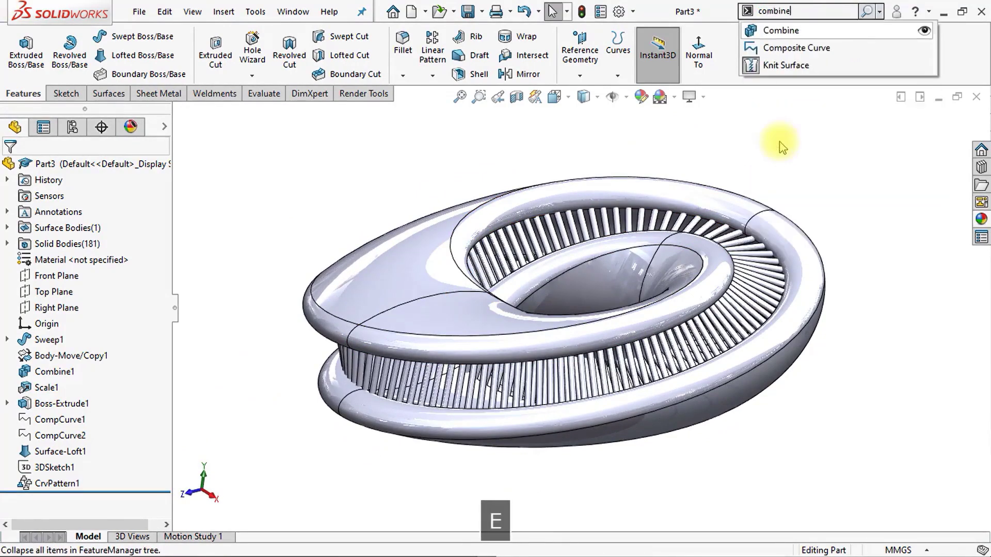
{"action": "key", "text": "Down"}
{"action": "key", "text": "Up"}
{"action": "key", "text": "Return"}
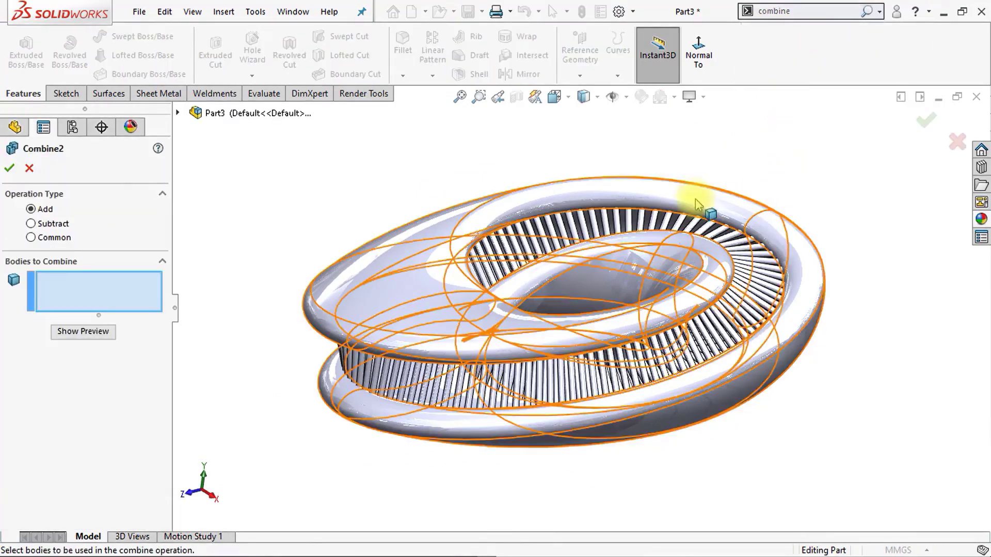
{"action": "scroll", "coordinate": [696, 191], "scroll_direction": "up", "scroll_amount": 3}
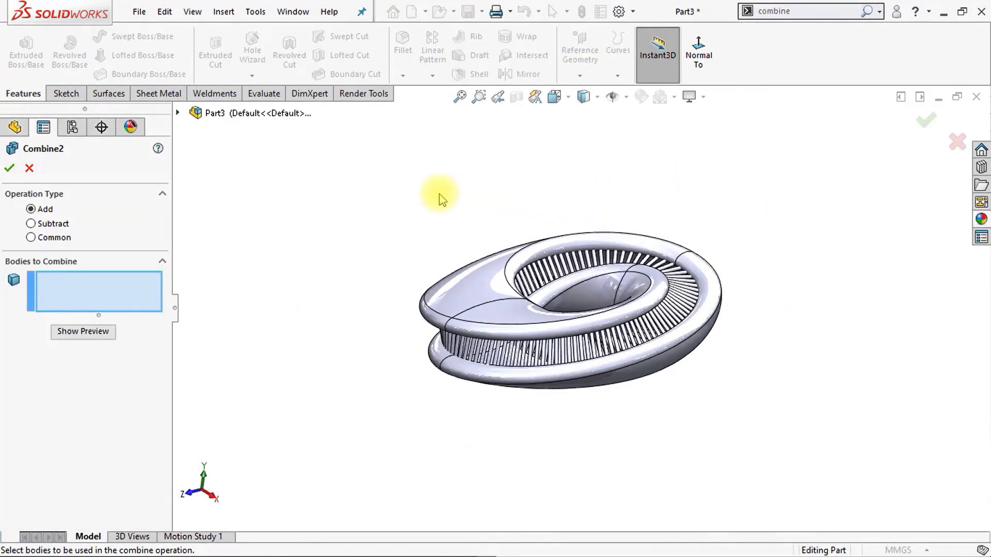
{"action": "mouse_move", "coordinate": [392, 190]}
{"action": "left_mouse_down"}
{"action": "mouse_move", "coordinate": [633, 187]}
{"action": "mouse_move", "coordinate": [759, 204]}
{"action": "mouse_move", "coordinate": [782, 296]}
{"action": "mouse_move", "coordinate": [713, 396]}
{"action": "mouse_move", "coordinate": [638, 433]}
{"action": "mouse_move", "coordinate": [530, 454]}
{"action": "mouse_move", "coordinate": [474, 448]}
{"action": "mouse_move", "coordinate": [427, 418]}
{"action": "mouse_move", "coordinate": [396, 372]}
{"action": "left_mouse_up"}
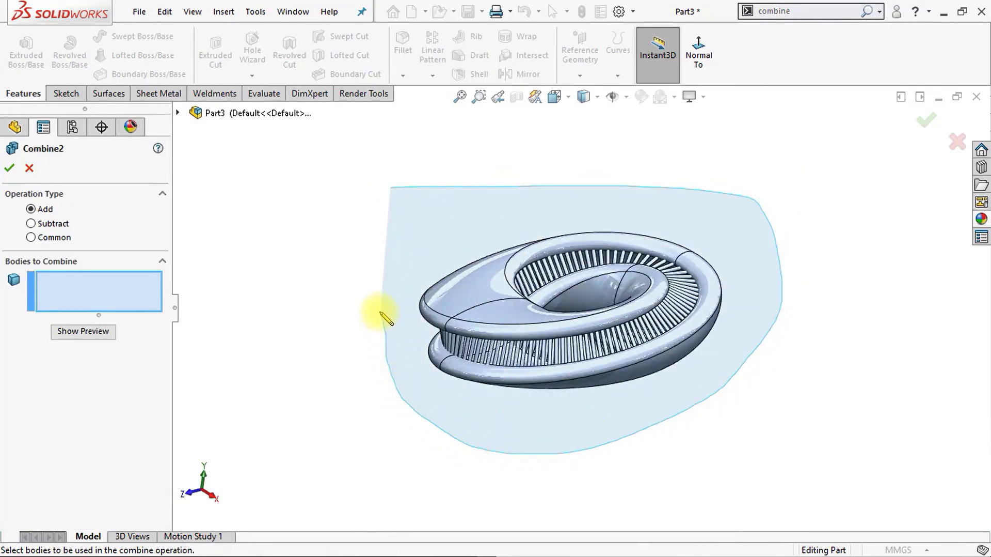
{"action": "left_click_drag", "start_coordinate": [387, 318], "coordinate": [379, 312]}
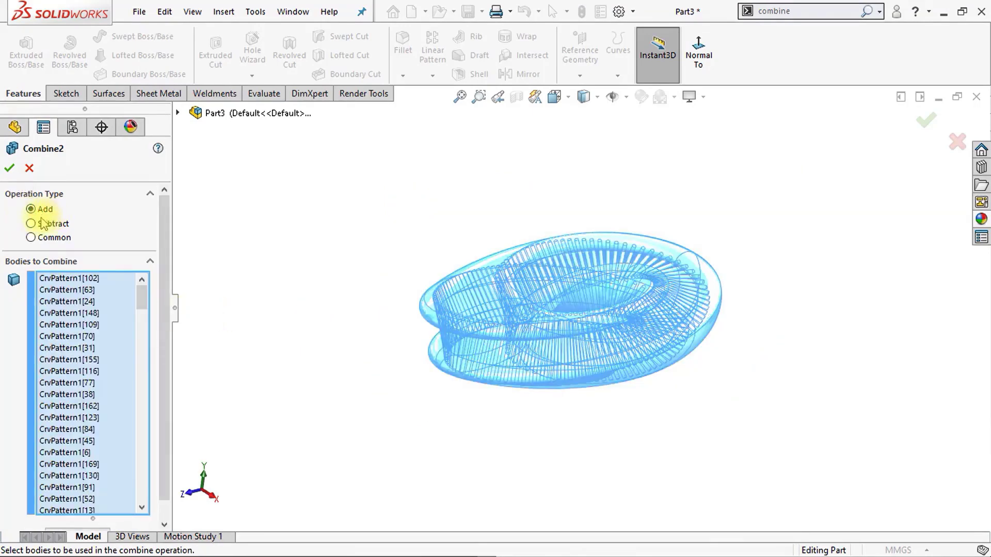
{"action": "left_click", "coordinate": [9, 169]}
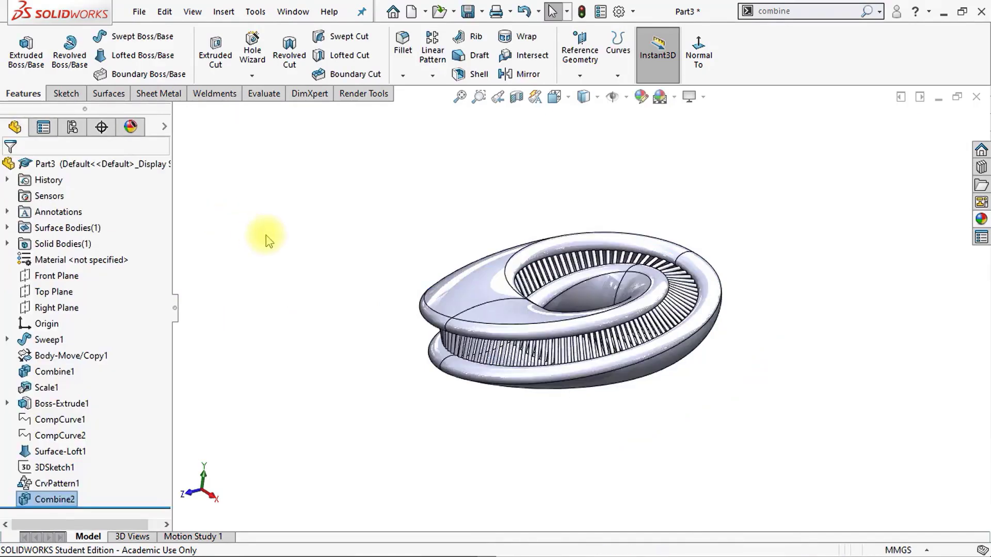
Step: Apply the white high gloss plastic appearance to the whole part
{"action": "middle_click_drag", "start_coordinate": [381, 354], "coordinate": [421, 372]}
{"action": "scroll", "coordinate": [625, 336], "scroll_direction": "up", "scroll_amount": 2}
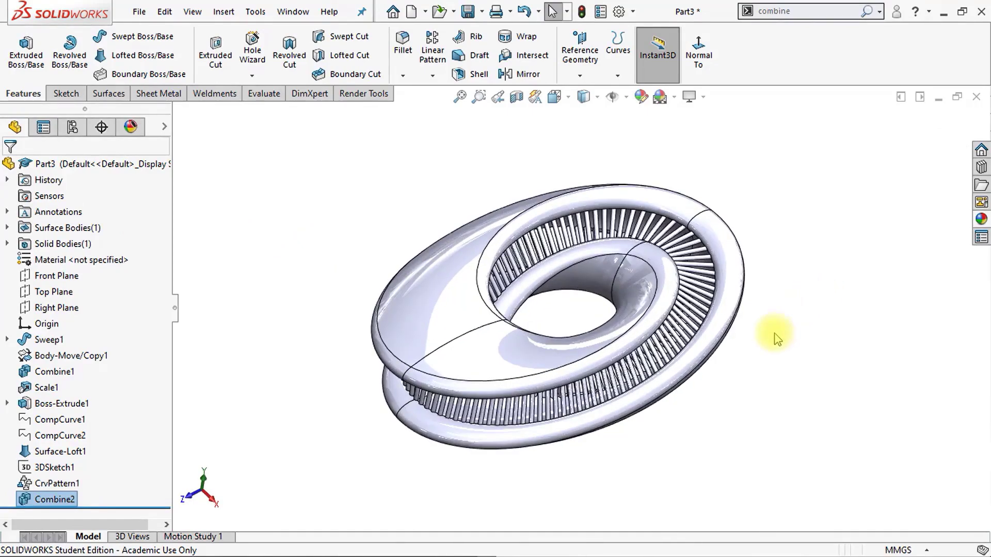
{"action": "left_click", "coordinate": [981, 219]}
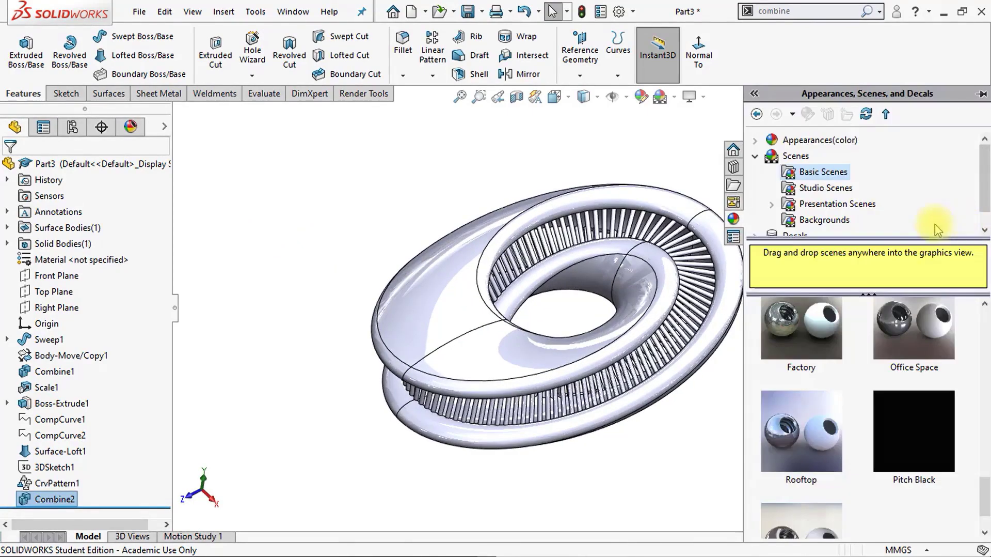
{"action": "left_click", "coordinate": [755, 156]}
{"action": "left_click", "coordinate": [755, 140]}
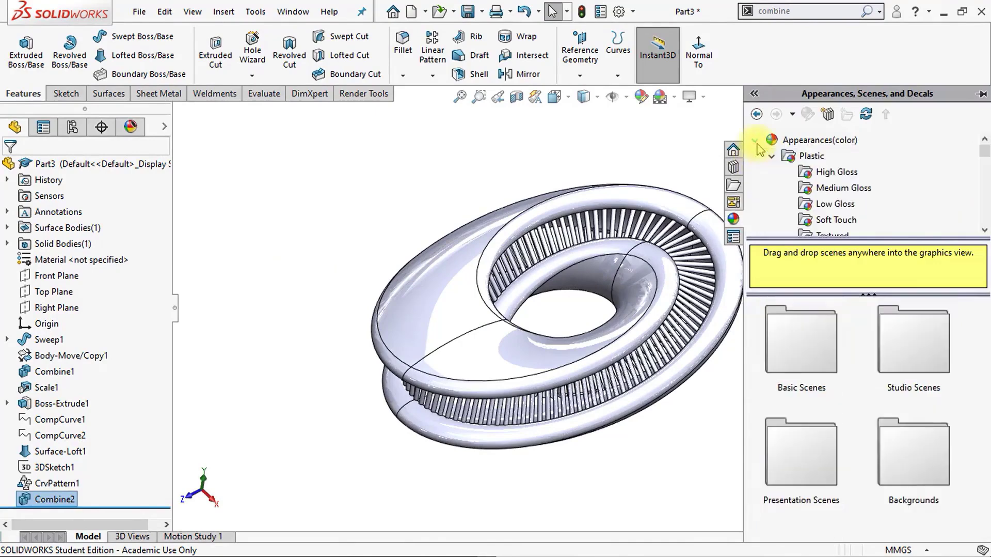
{"action": "left_click", "coordinate": [816, 175]}
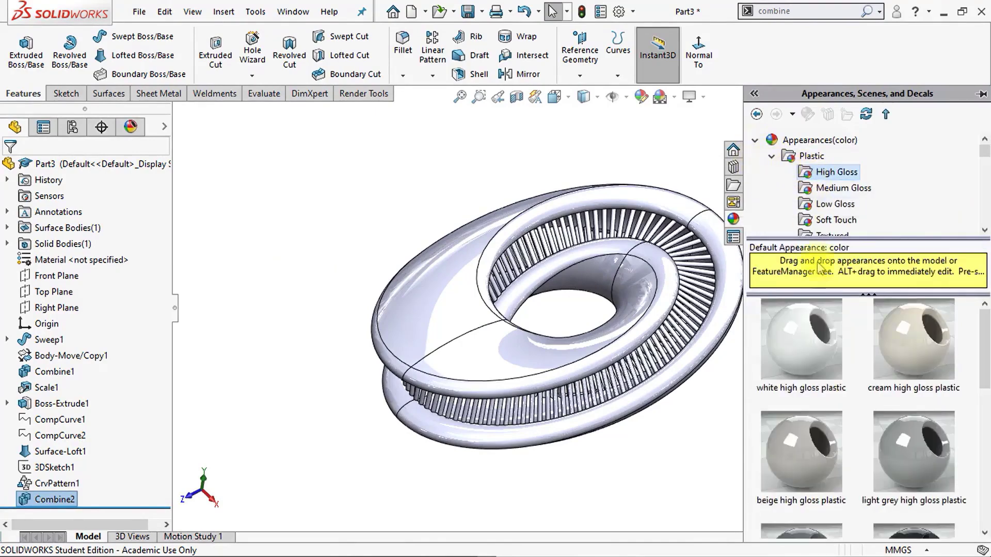
{"action": "left_click", "coordinate": [809, 350]}
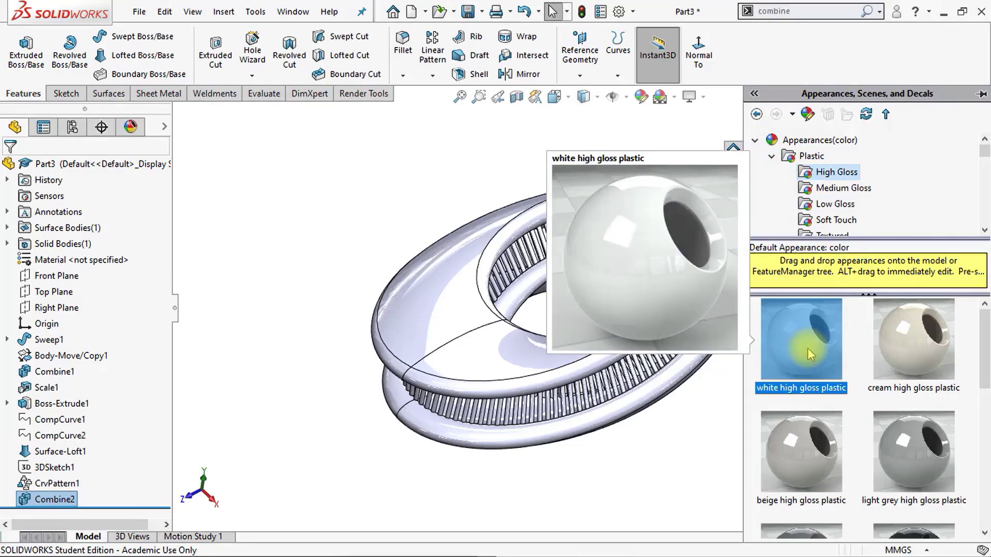
{"action": "double_click", "coordinate": [808, 348]}
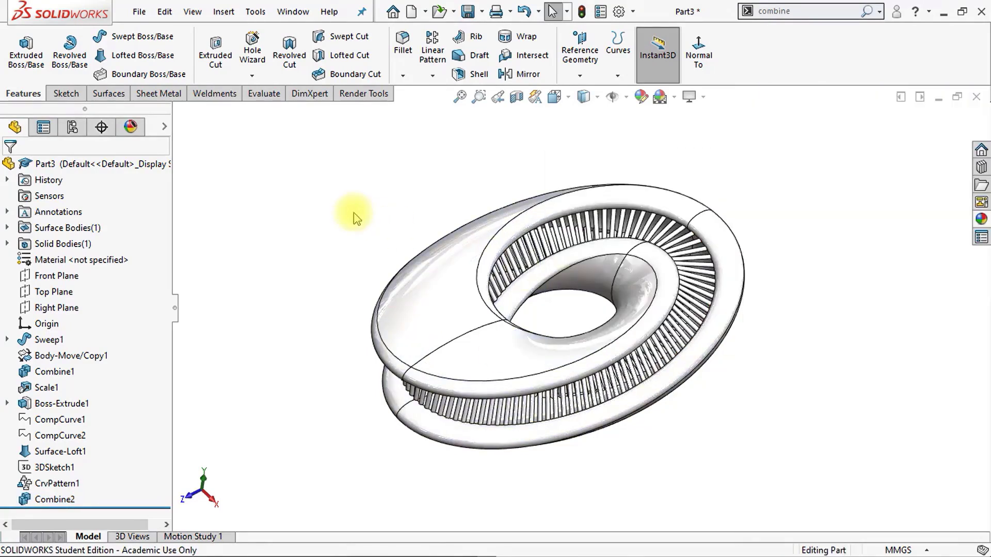
Step: Apply the white high gloss plastic appearance to all tangent faces of the main ring and bring up its basic colour options
{"action": "key", "text": "Left"}
{"action": "key", "text": "Left"}
{"action": "key", "text": "Left"}
{"action": "key", "text": "Left"}
{"action": "key", "text": "Left"}
{"action": "key", "text": "Left"}
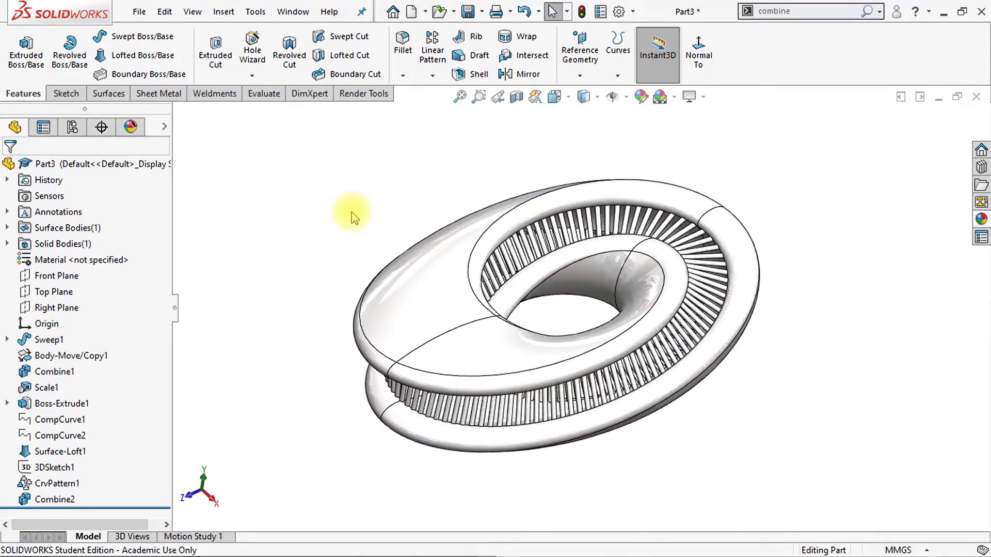
{"action": "right_click", "coordinate": [422, 270]}
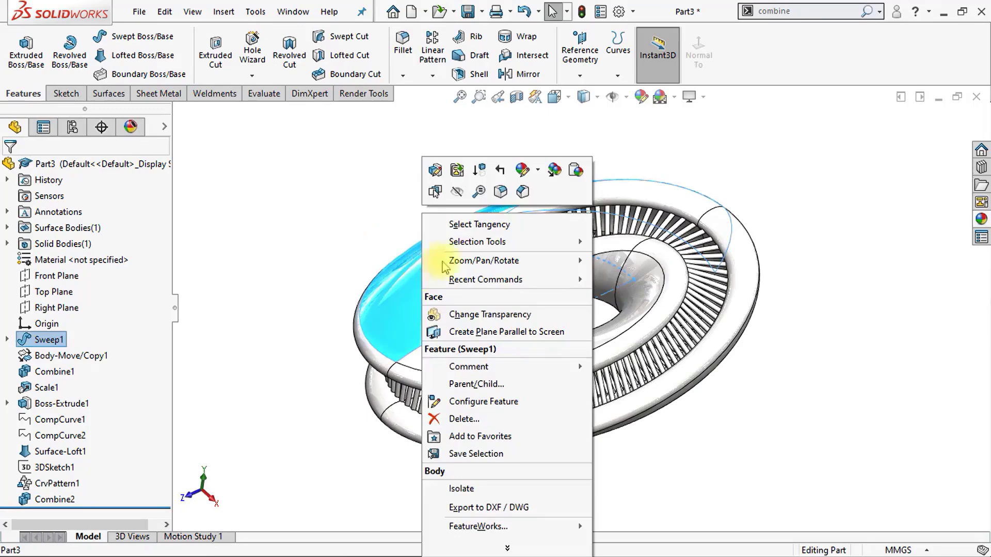
{"action": "left_click", "coordinate": [522, 225]}
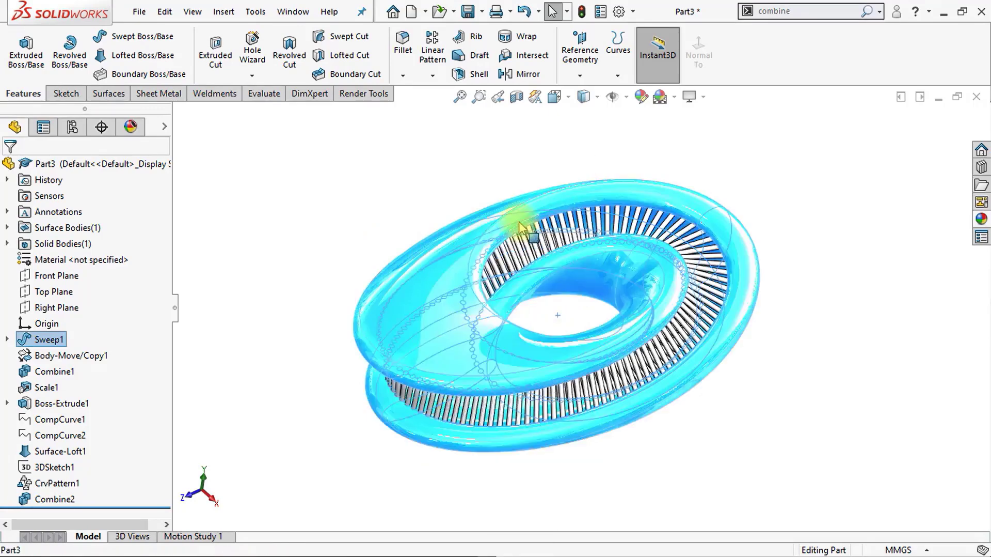
{"action": "right_click", "coordinate": [456, 236]}
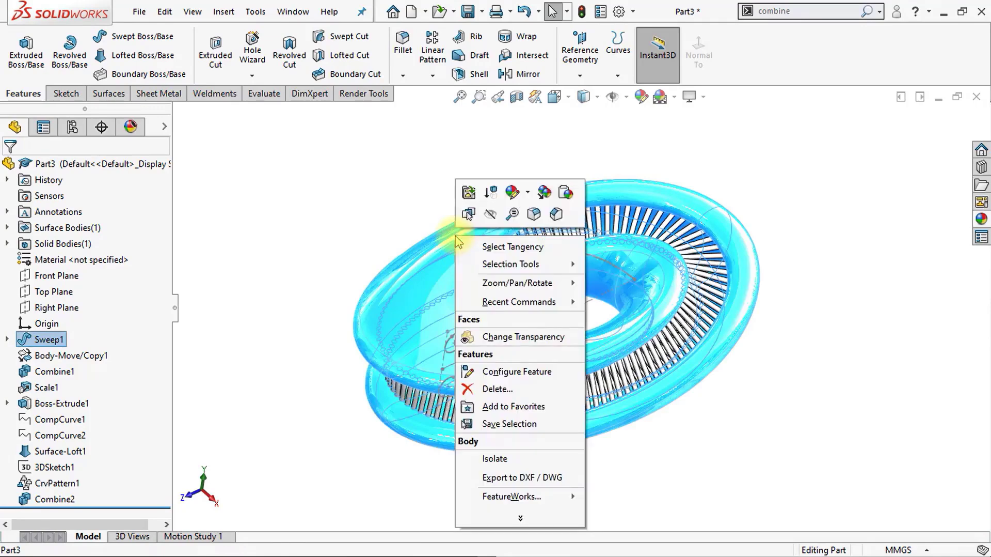
{"action": "left_click", "coordinate": [527, 196]}
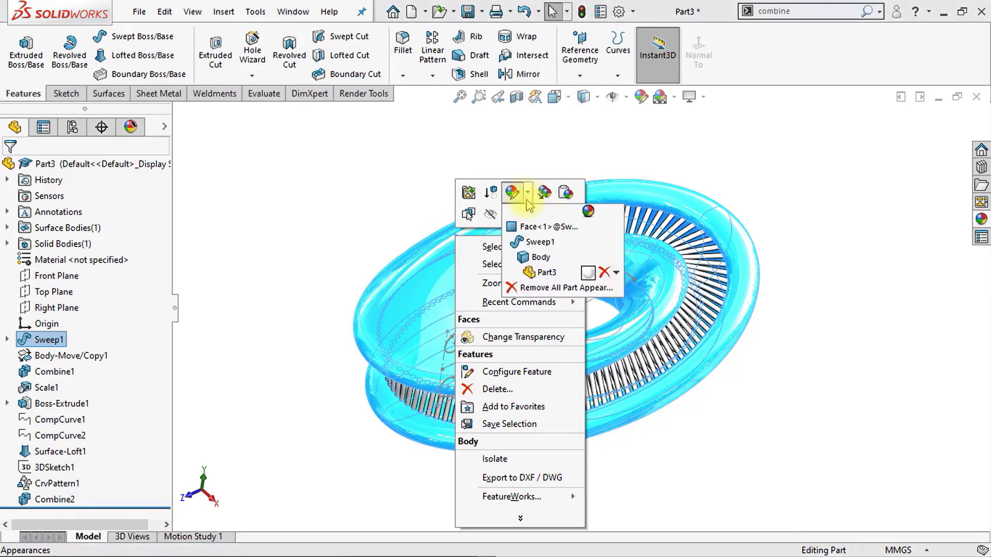
{"action": "left_click", "coordinate": [528, 227]}
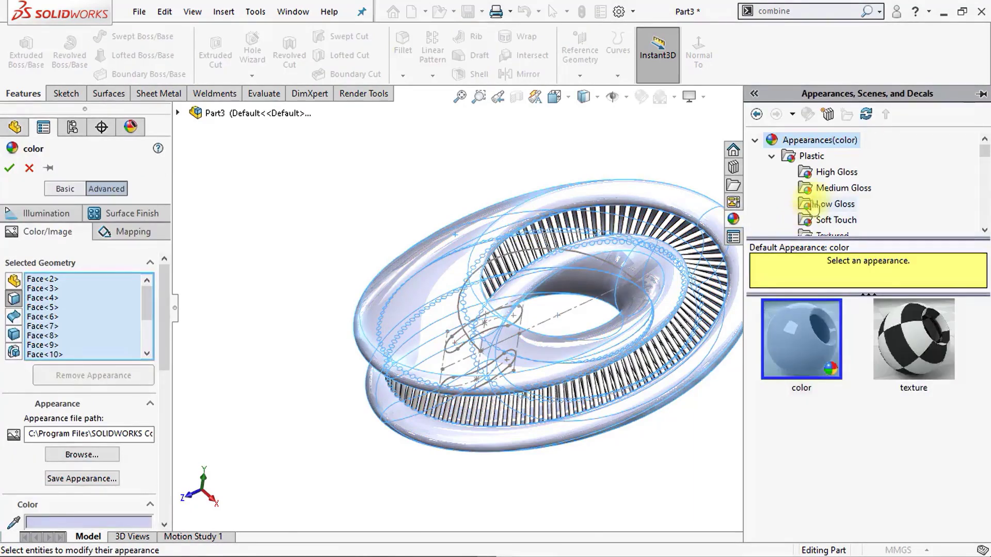
{"action": "left_click", "coordinate": [821, 177]}
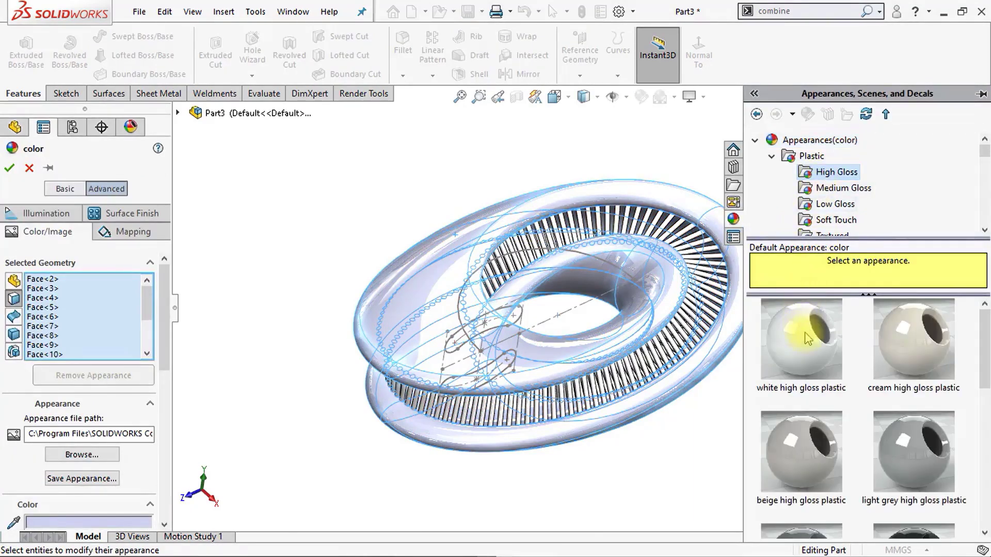
{"action": "left_click", "coordinate": [795, 345]}
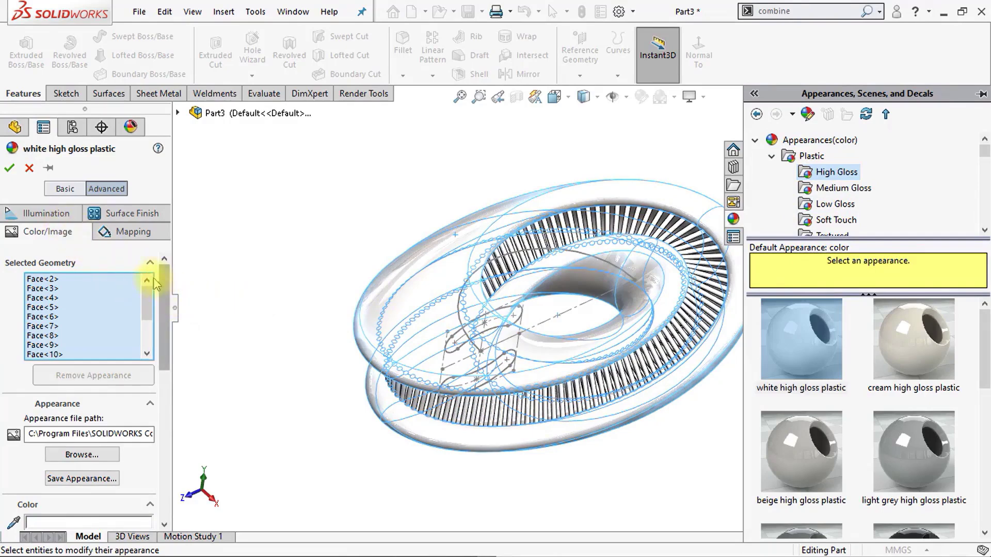
{"action": "left_click", "coordinate": [67, 190]}
{"action": "left_click_drag", "start_coordinate": [163, 284], "coordinate": [150, 352]}
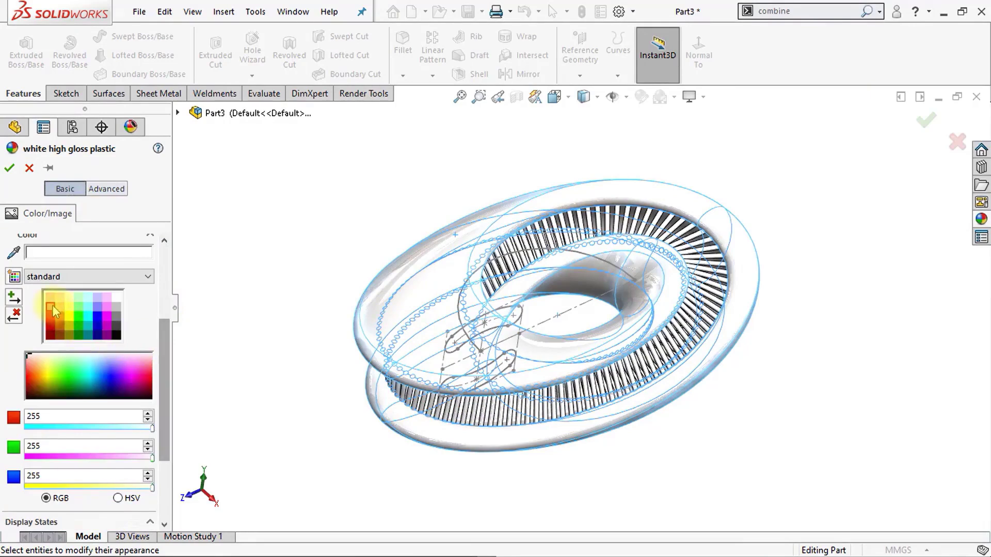
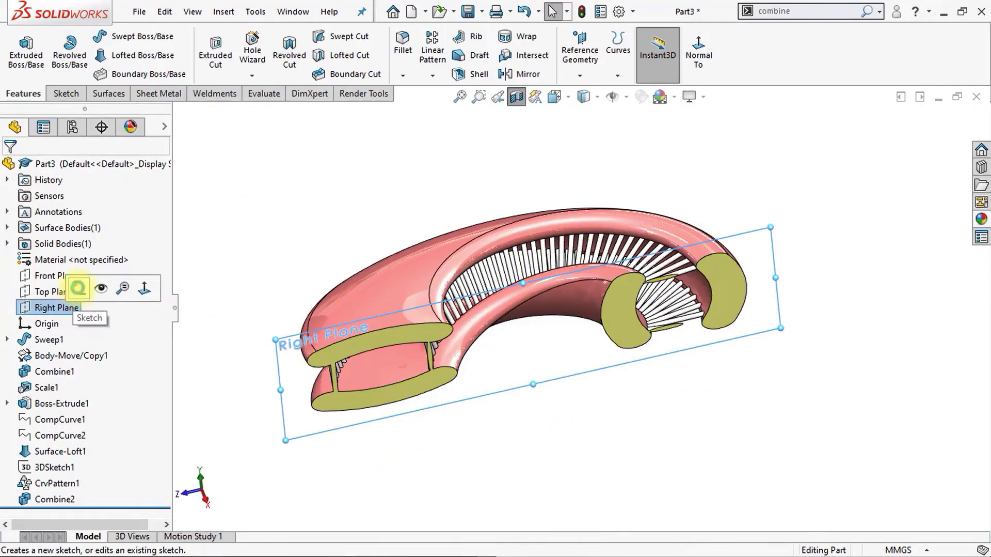
Step: Start a sketch on the Right Plane and draw a circle about 9 mm in diameter inside the ring's outermost cross-section
{"action": "left_click", "coordinate": [78, 287]}
{"action": "left_click", "coordinate": [725, 59]}
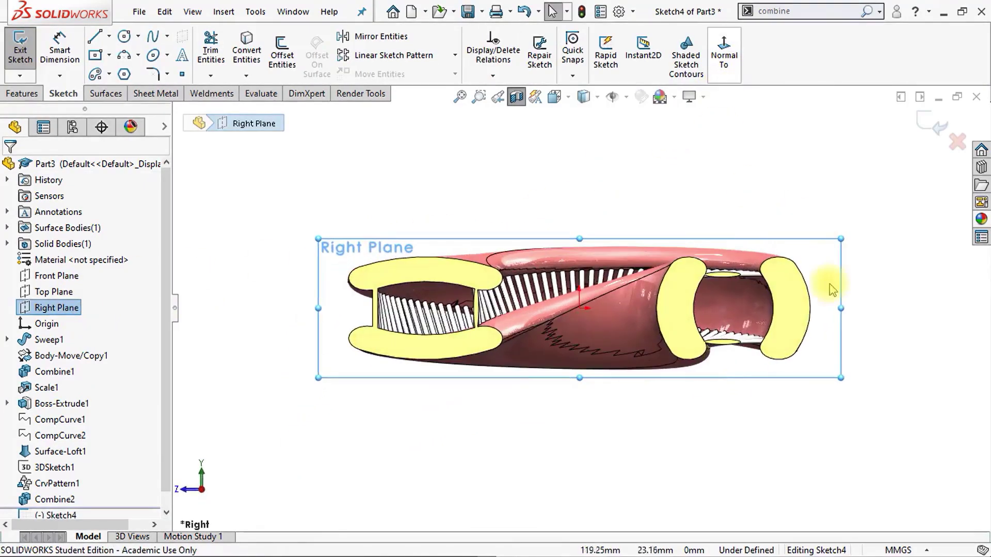
{"action": "scroll", "coordinate": [819, 321], "scroll_direction": "down", "scroll_amount": 3}
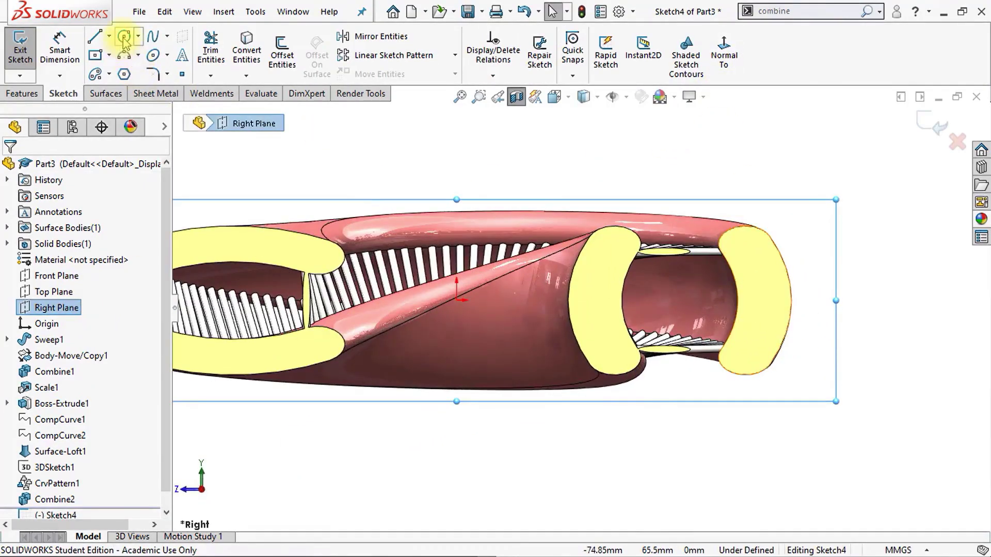
{"action": "left_click", "coordinate": [124, 37]}
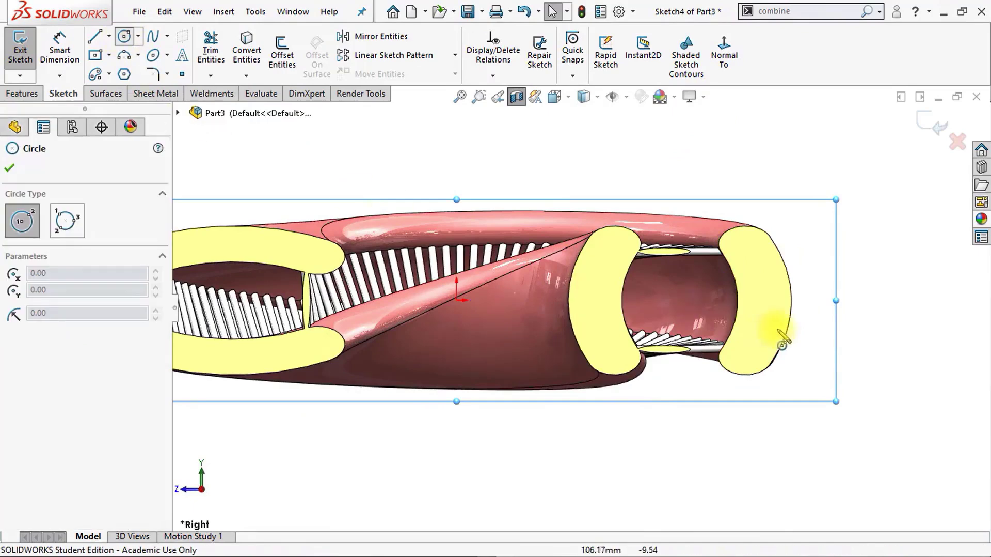
{"action": "left_click", "coordinate": [761, 300]}
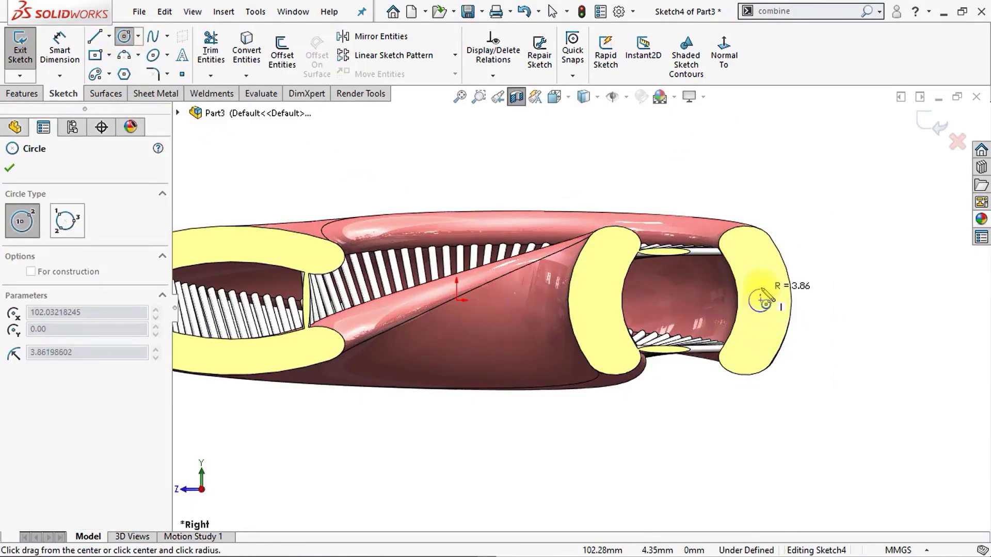
{"action": "left_click", "coordinate": [773, 295]}
{"action": "key", "text": "Escape"}
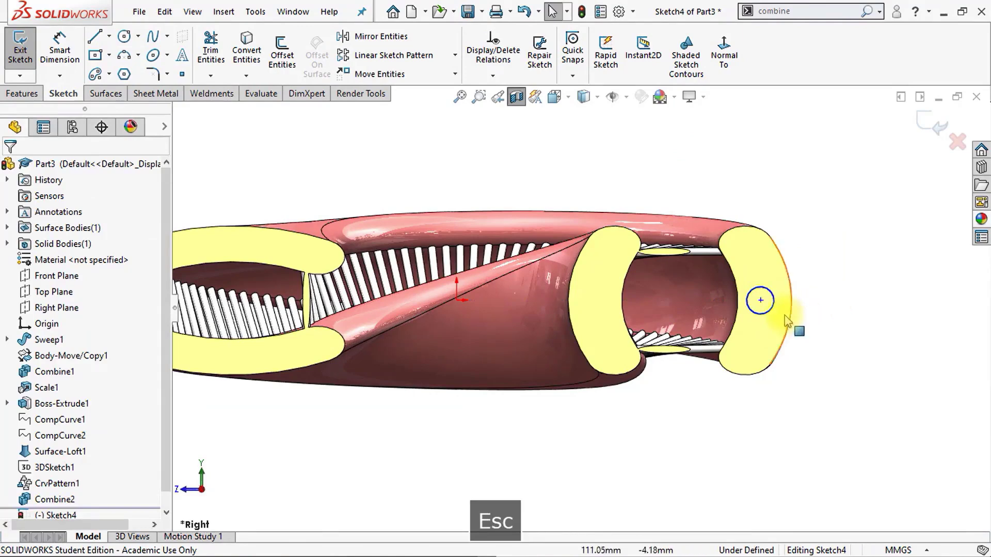
Step: Add a horizontal relation between the circle's centre and the origin
{"action": "left_click", "coordinate": [761, 300]}
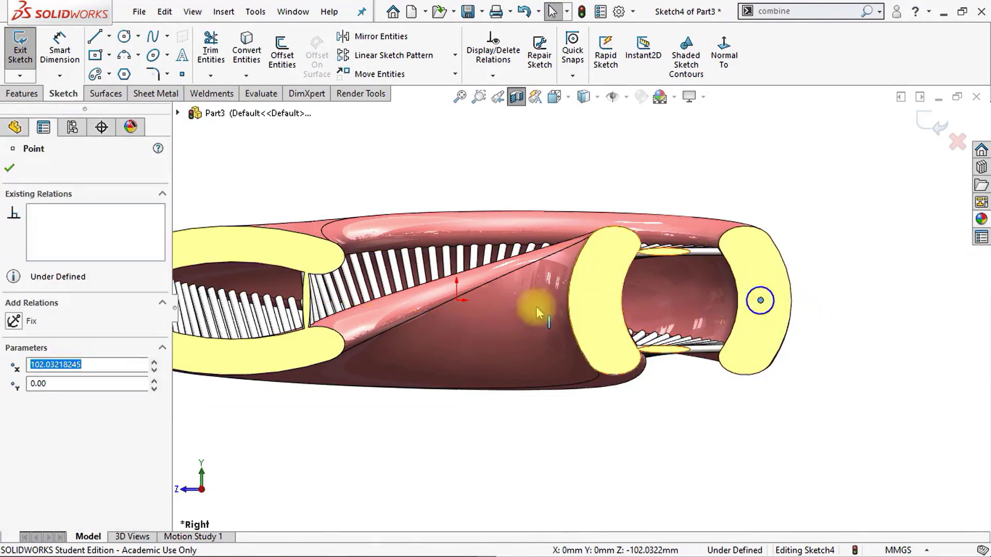
{"action": "left_click", "coordinate": [458, 301], "text": "ctrl"}
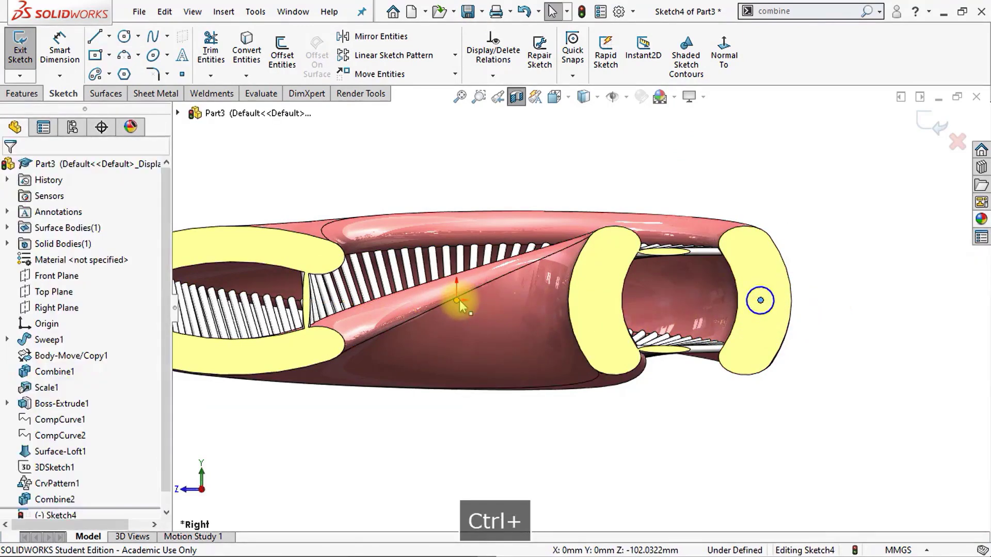
{"action": "left_click", "coordinate": [502, 238]}
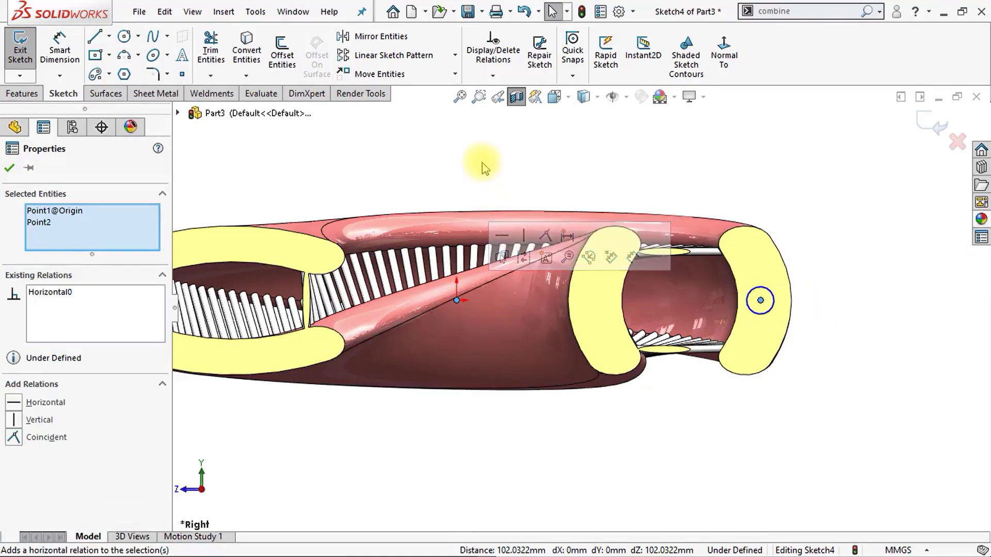
{"action": "left_click", "coordinate": [472, 161]}
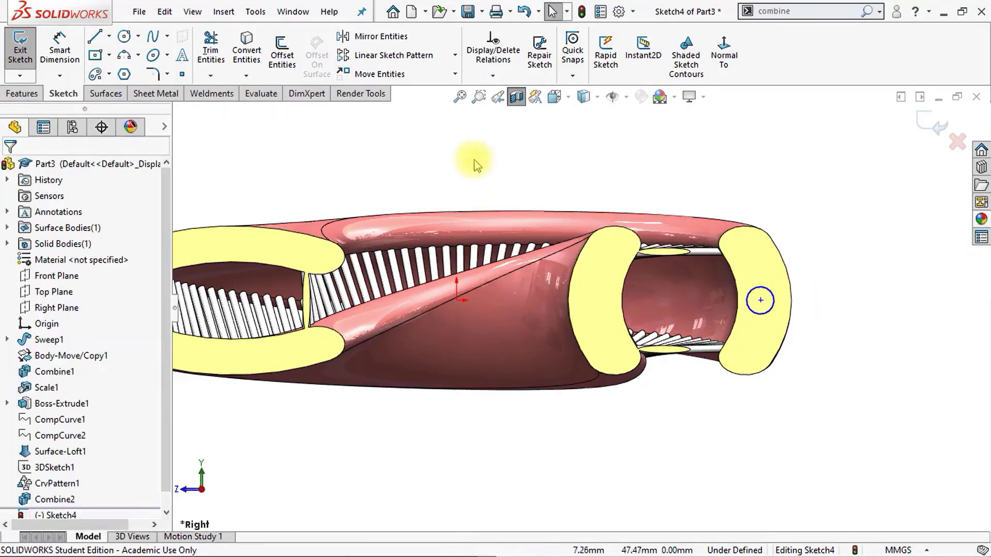
Step: Dimension the distance from the origin to the circle's centre as 103 mm
{"action": "left_click", "coordinate": [60, 54]}
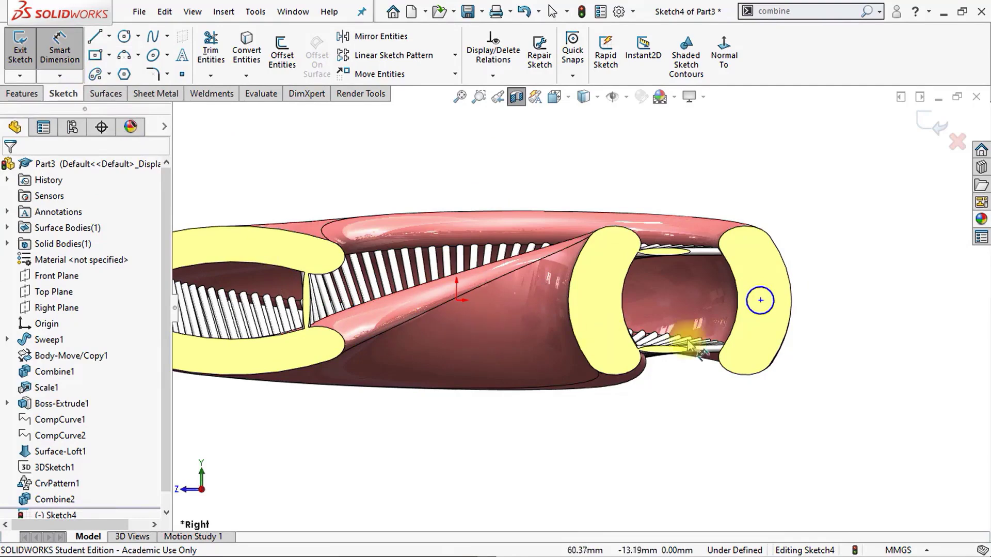
{"action": "left_click", "coordinate": [761, 300]}
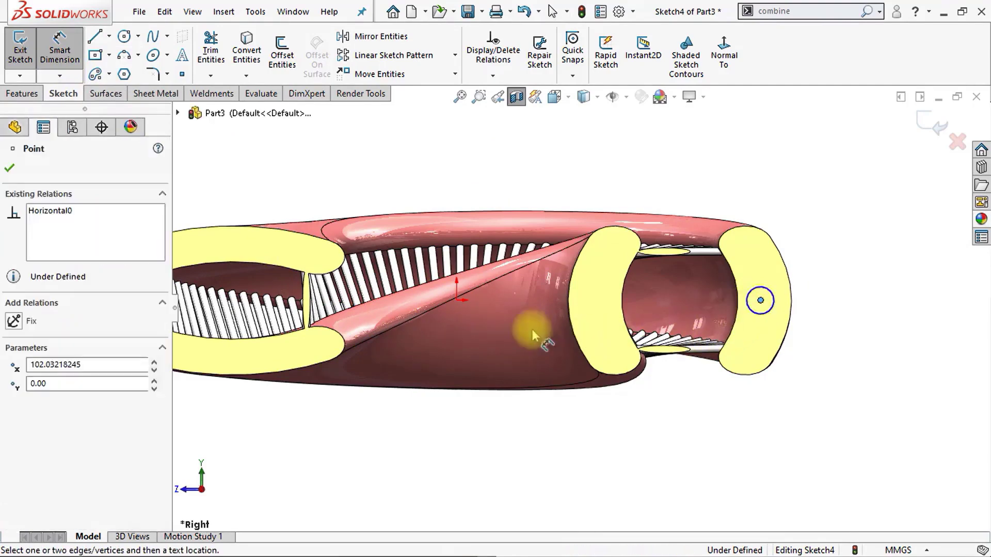
{"action": "left_click", "coordinate": [458, 300]}
{"action": "left_click", "coordinate": [585, 187]}
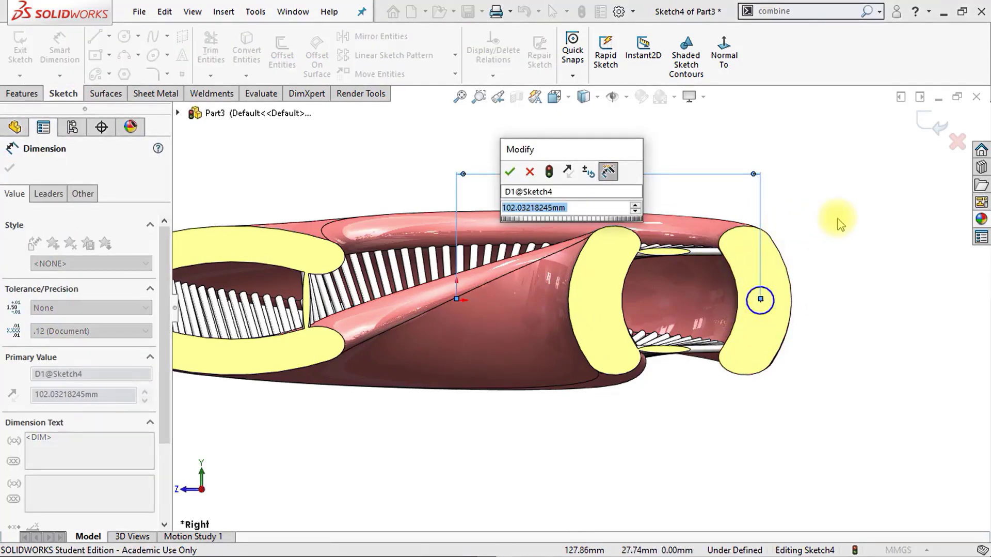
{"action": "type", "text": "103"}
{"action": "key", "text": "Return"}
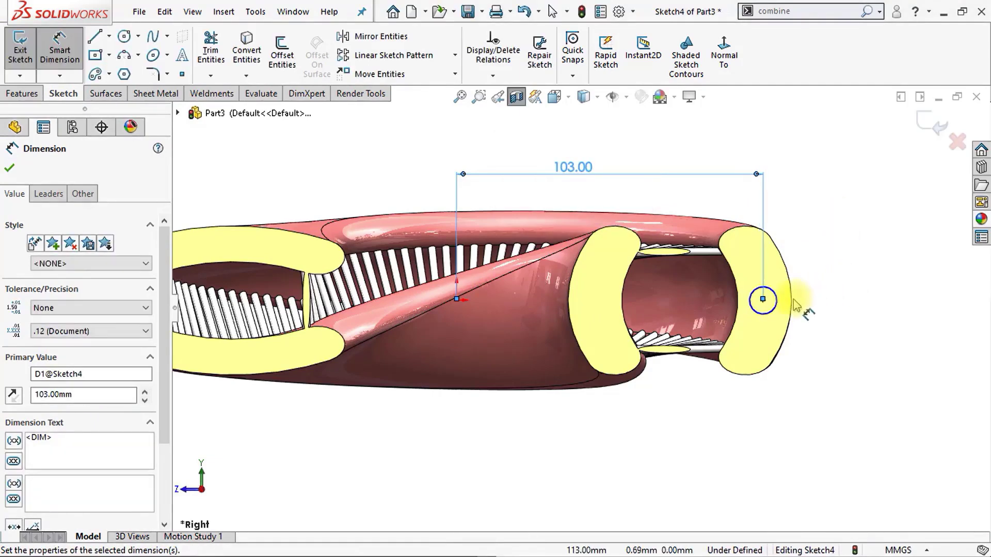
Step: Dimension the circle's diameter as 5 mm
{"action": "left_click", "coordinate": [778, 306]}
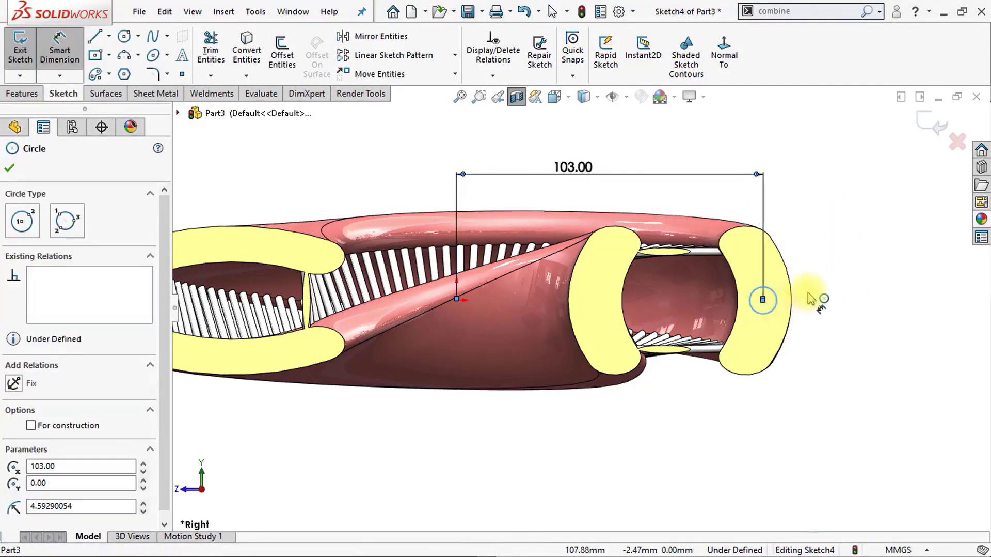
{"action": "left_click", "coordinate": [824, 289]}
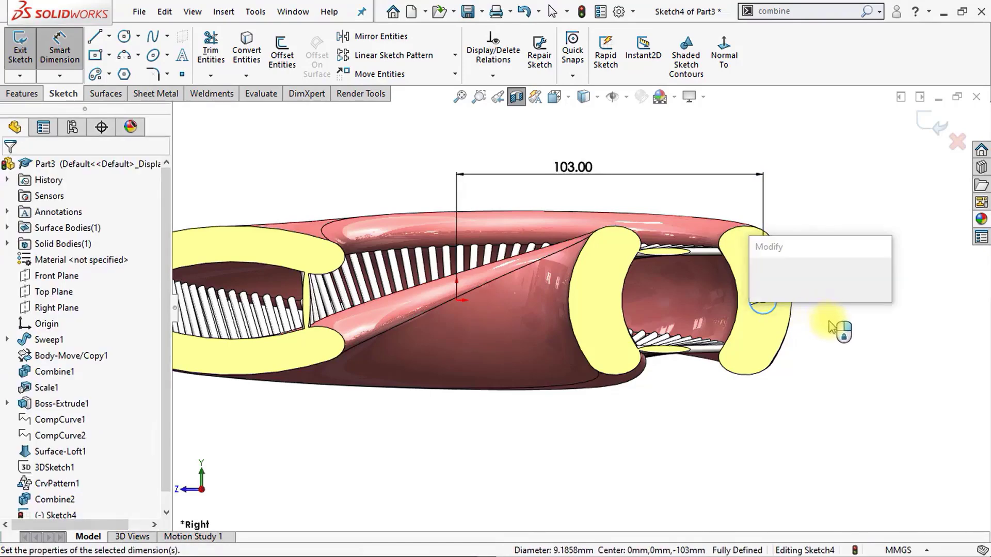
{"action": "type", "text": "5"}
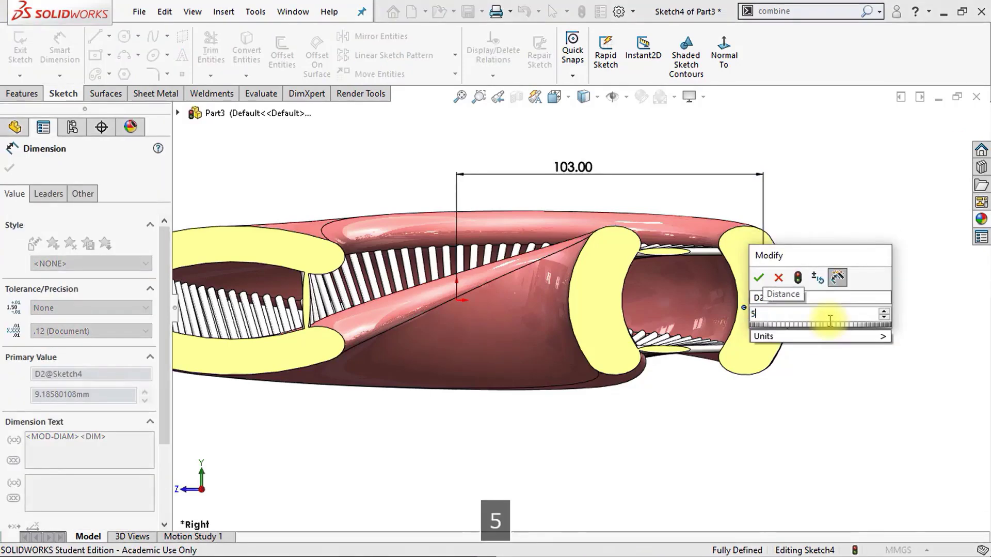
{"action": "key", "text": "Return"}
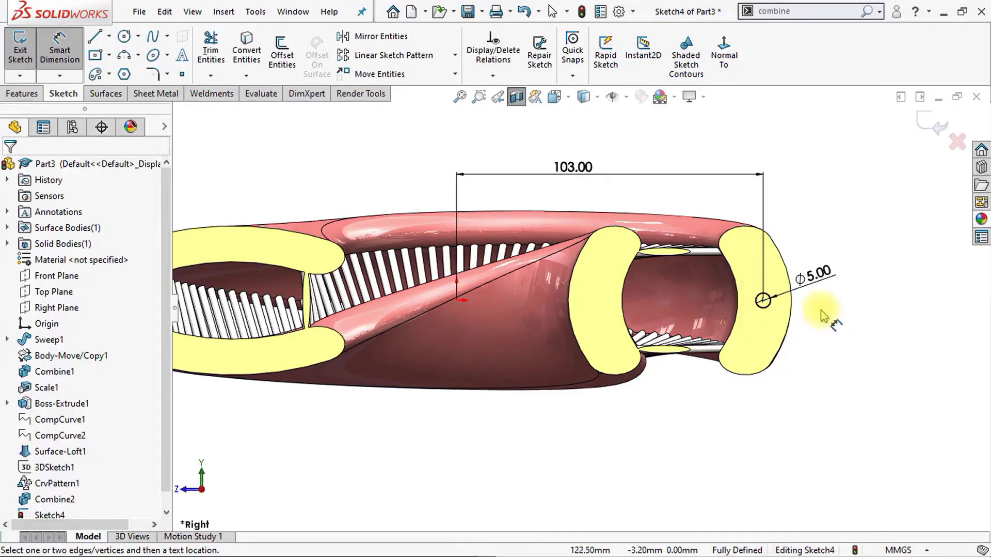
Step: Sketch a vertical centerline about 35 mm long beyond the outer side of the ring section, next to the circle
{"action": "scroll", "coordinate": [815, 311], "scroll_direction": "down", "scroll_amount": 2}
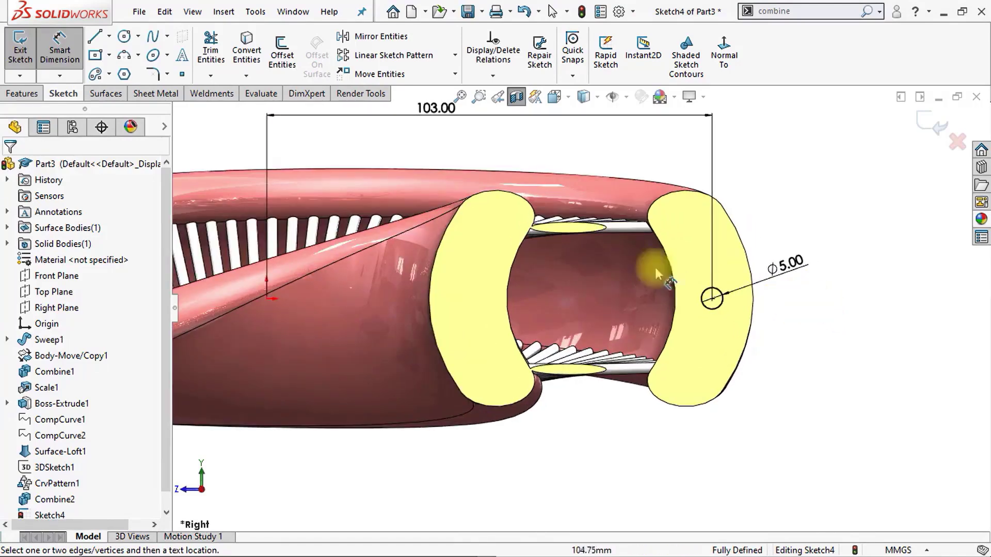
{"action": "left_click", "coordinate": [109, 36]}
{"action": "left_click", "coordinate": [105, 74]}
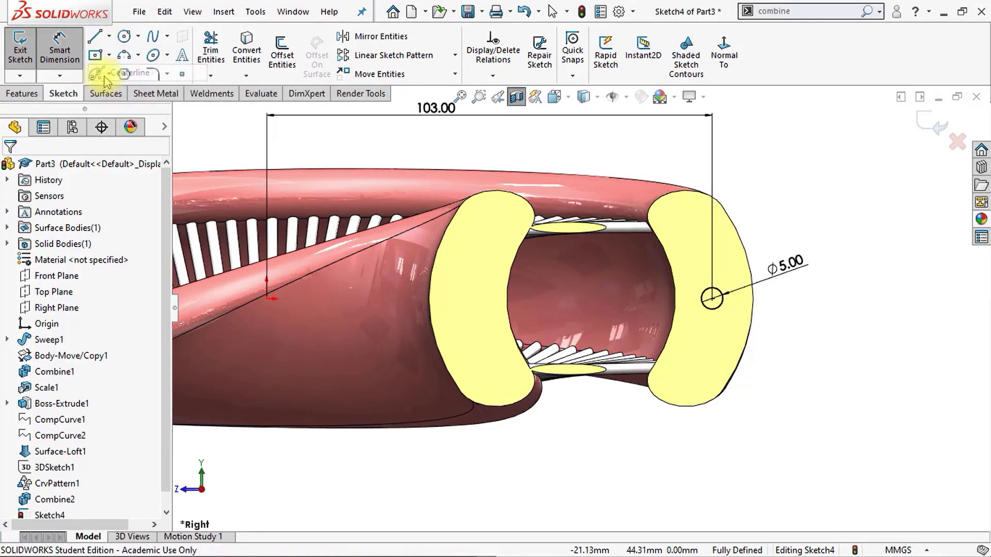
{"action": "left_click", "coordinate": [816, 219]}
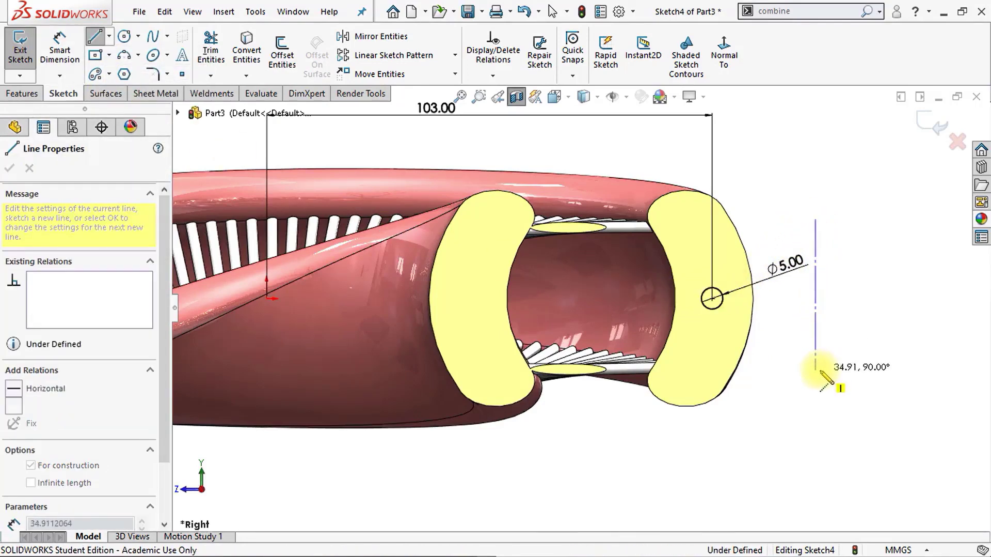
{"action": "key", "text": "Escape"}
{"action": "key", "text": "Escape"}
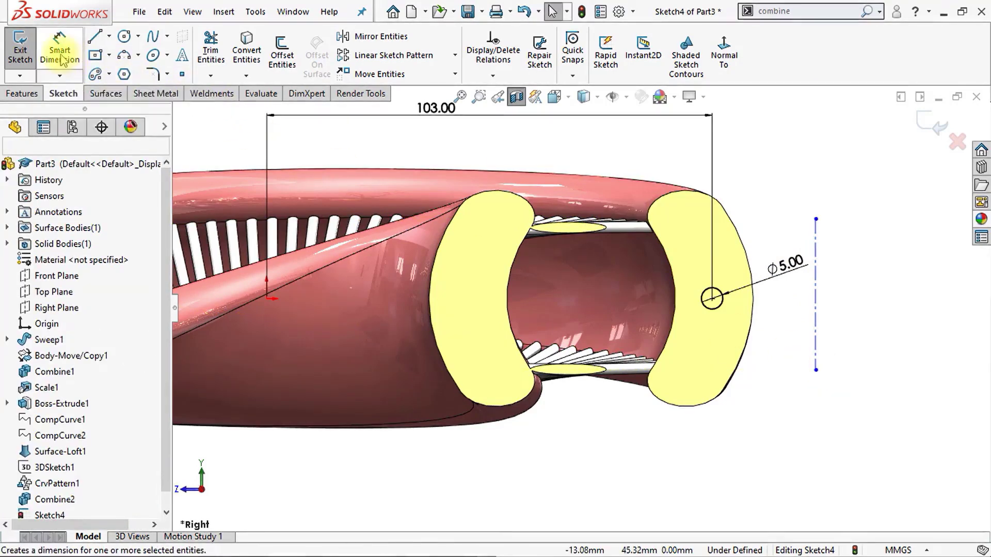
Step: Dimension the distance between the circle's centre and the vertical centerline as 10 mm
{"action": "left_click", "coordinate": [60, 58]}
{"action": "left_click", "coordinate": [712, 298]}
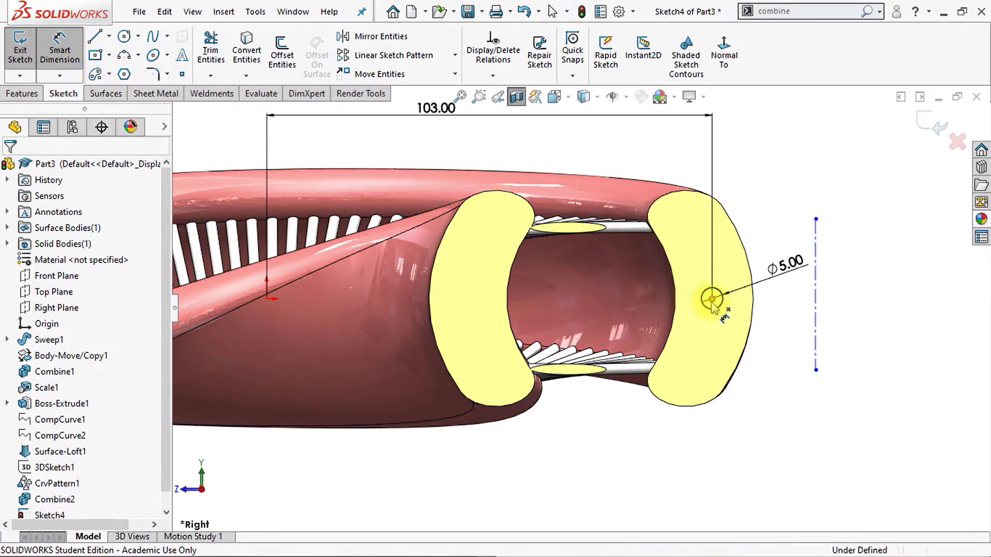
{"action": "left_click", "coordinate": [816, 250]}
{"action": "left_click", "coordinate": [712, 212]}
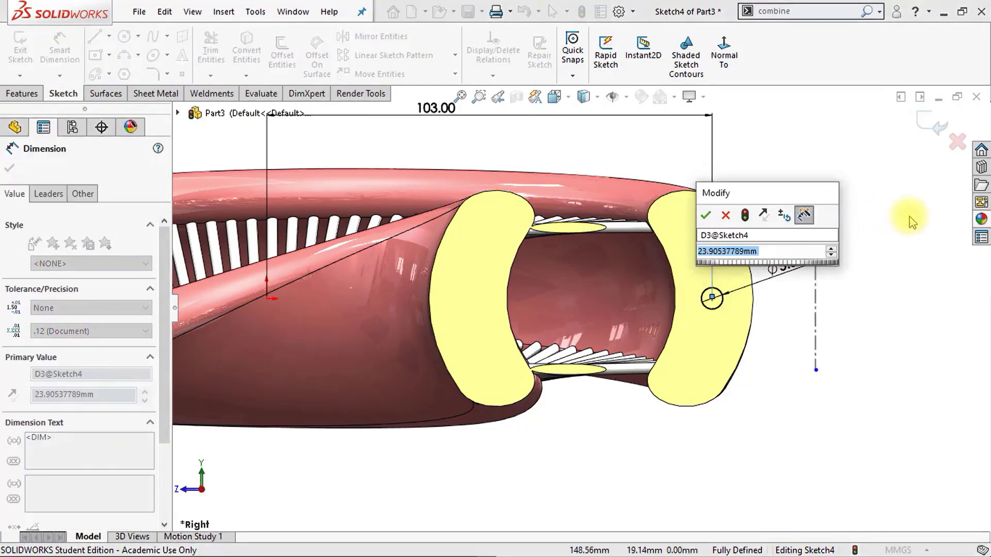
{"action": "type", "text": "10"}
{"action": "key", "text": "Return"}
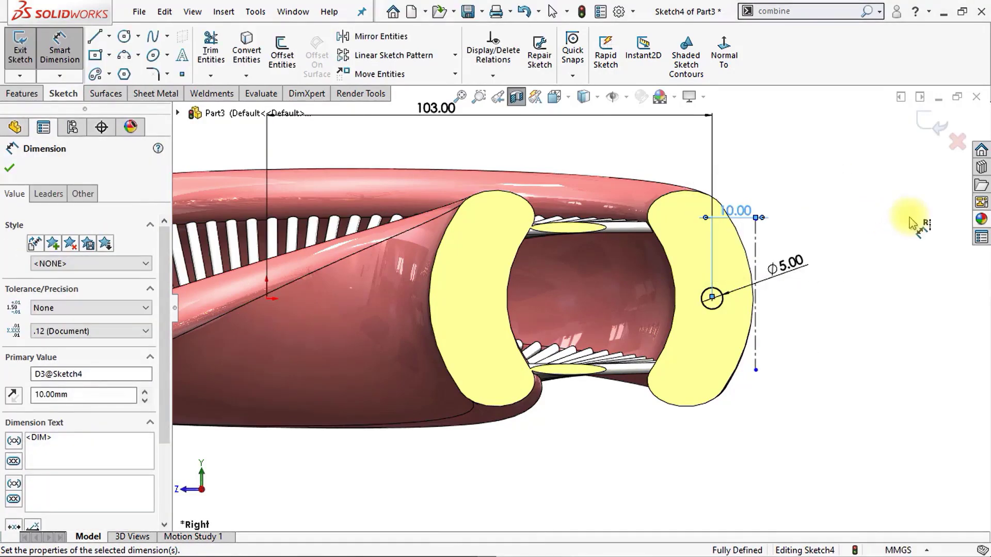
{"action": "left_click", "coordinate": [787, 337]}
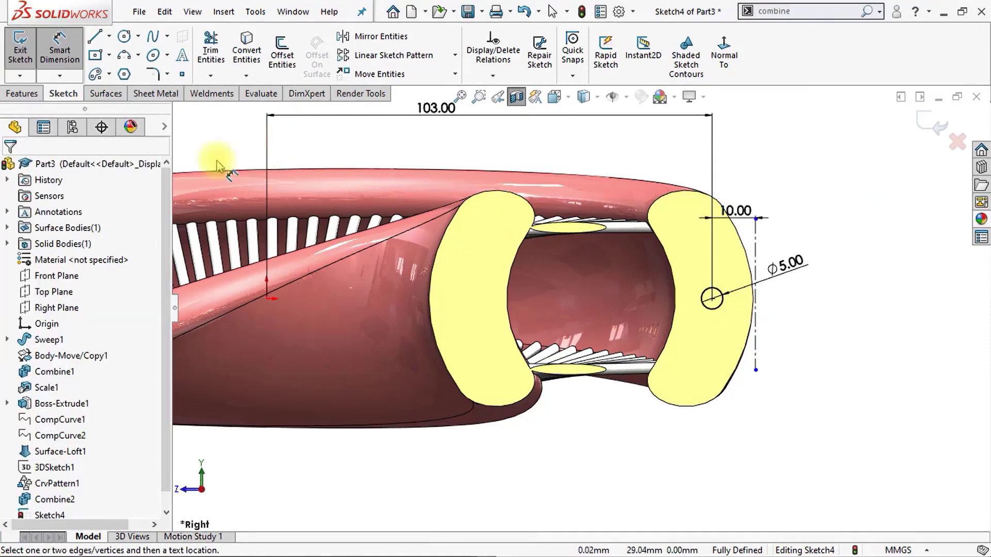
Step: Cut the ring by revolving the 5 mm circle 360° about the vertical centerline, and turn off the section view
{"action": "left_click", "coordinate": [26, 96]}
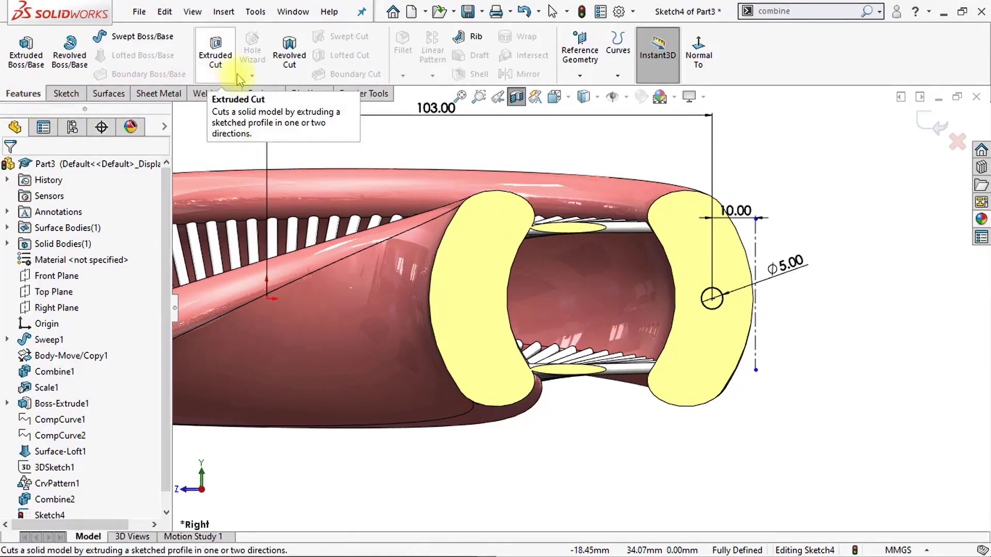
{"action": "left_click", "coordinate": [290, 59]}
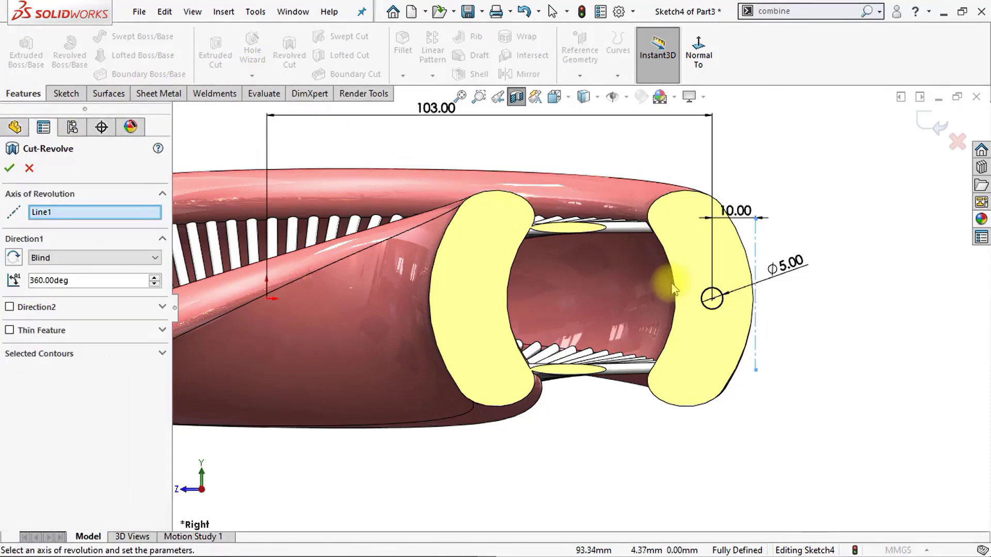
{"action": "left_click", "coordinate": [8, 168]}
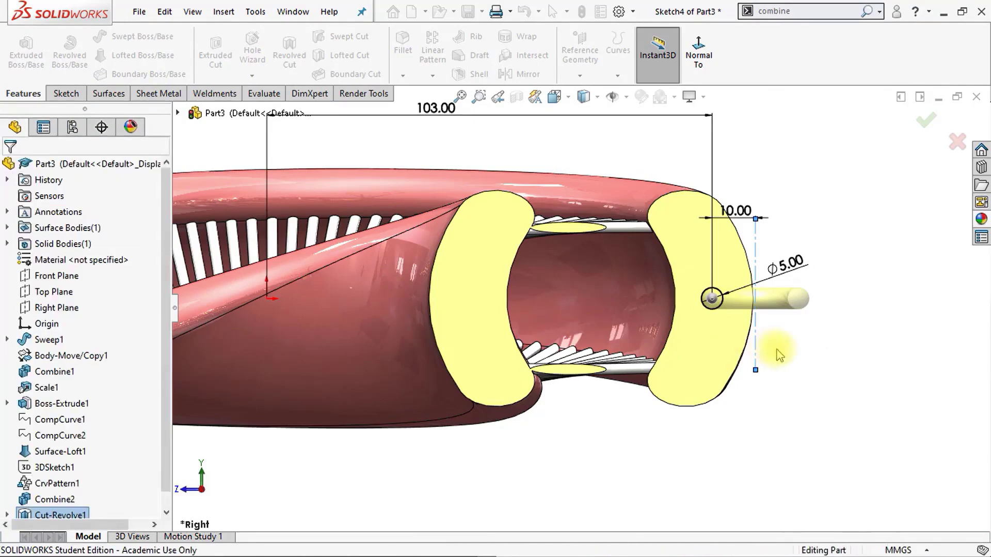
{"action": "left_click", "coordinate": [809, 352]}
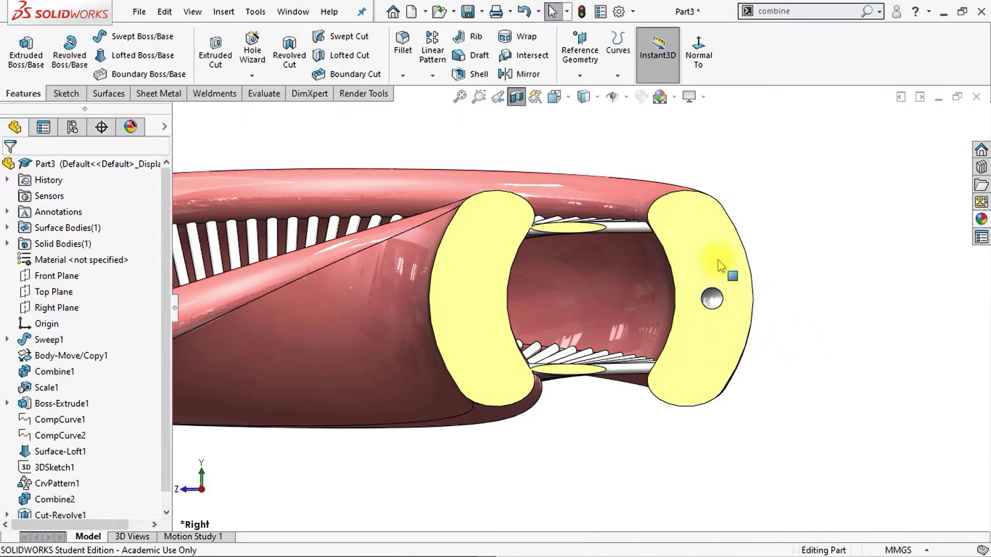
{"action": "left_click", "coordinate": [516, 97]}
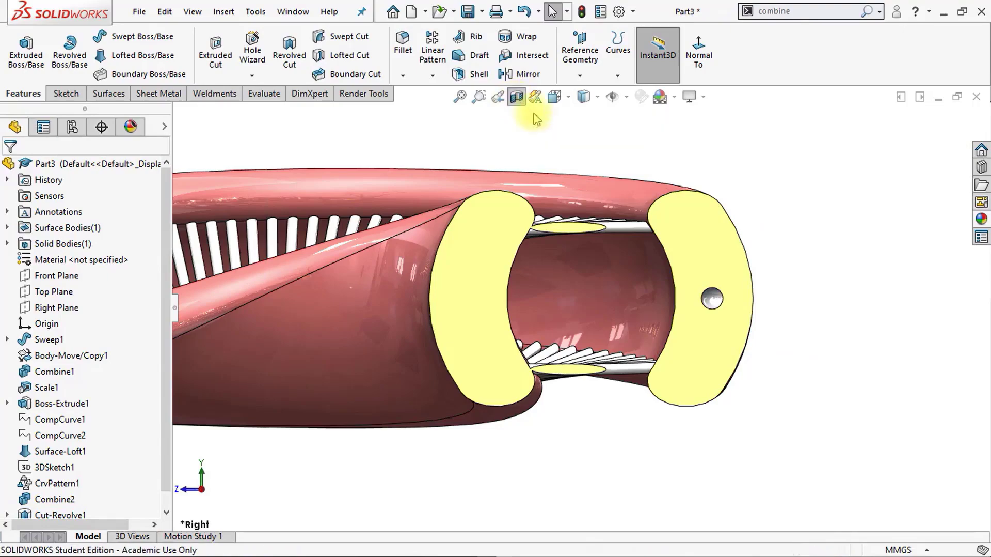
Step: Fillet the edges of both openings of the revolved hole with a 2.5 mm radius
{"action": "middle_click_drag", "start_coordinate": [823, 261], "coordinate": [718, 331]}
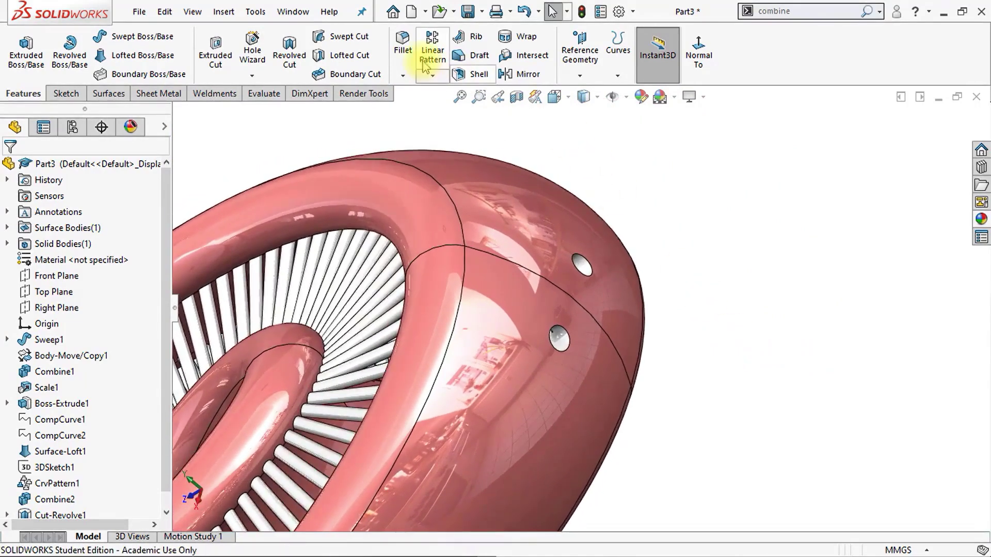
{"action": "left_click", "coordinate": [403, 44]}
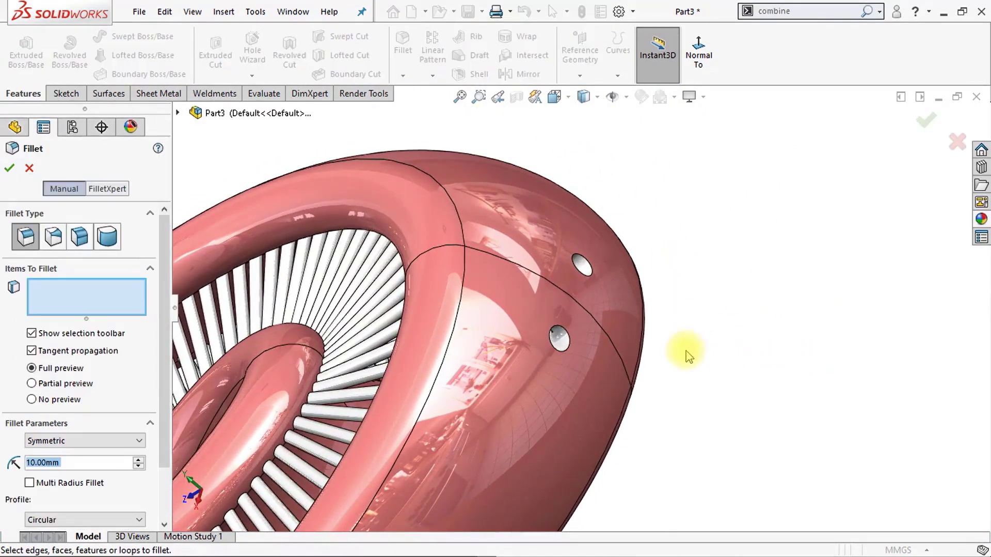
{"action": "type", "text": "2.5"}
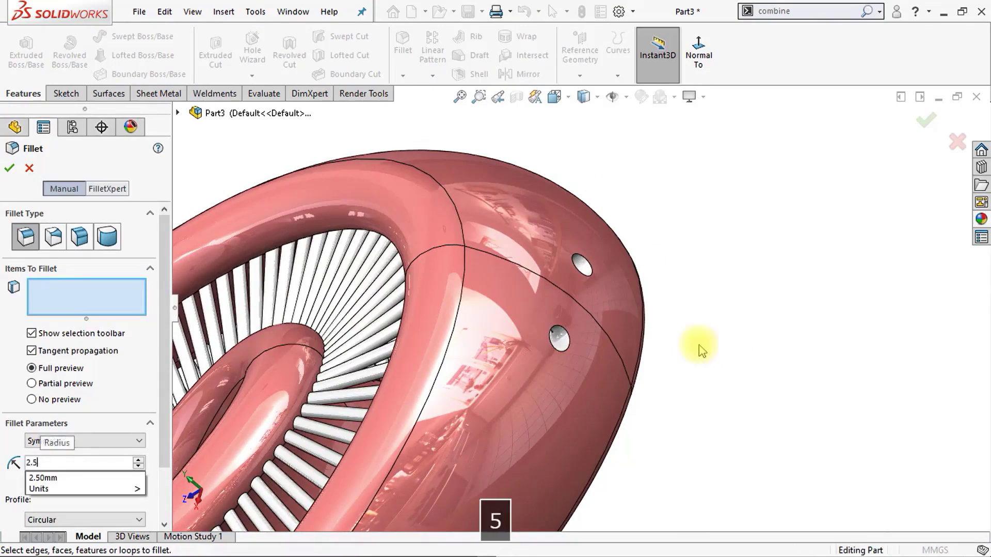
{"action": "key", "text": "Return"}
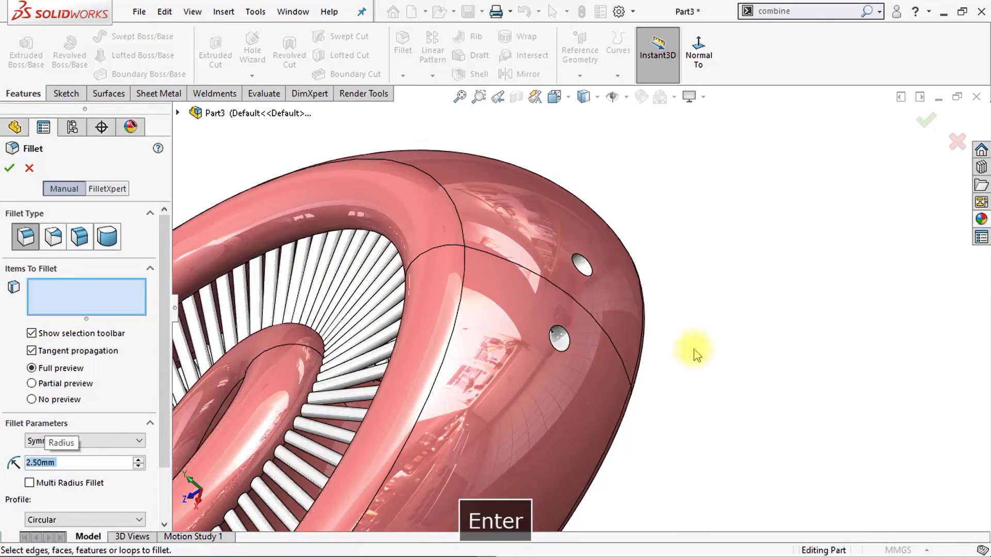
{"action": "scroll", "coordinate": [138, 492], "scroll_direction": "down", "scroll_amount": 2}
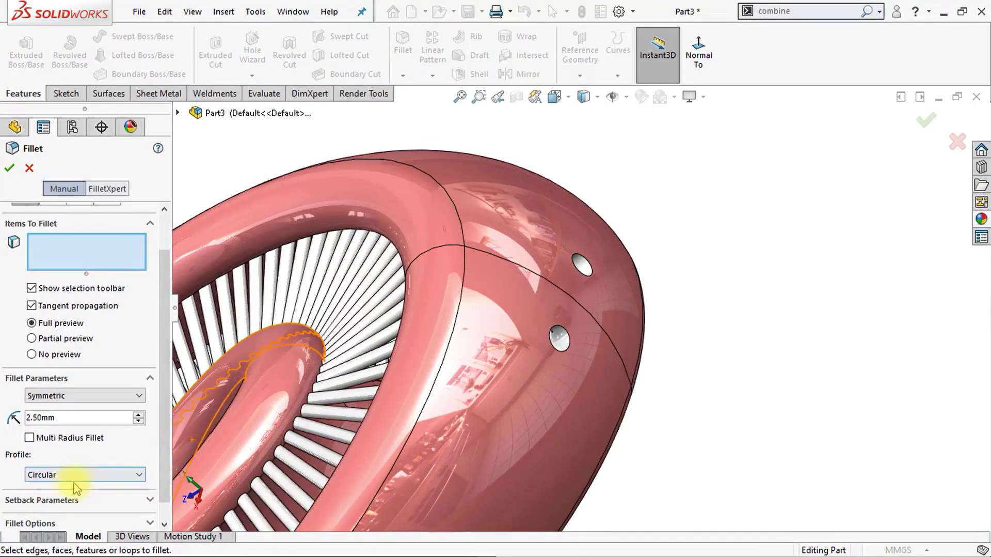
{"action": "middle_click_drag", "start_coordinate": [377, 410], "coordinate": [498, 252]}
{"action": "scroll", "coordinate": [536, 325], "scroll_direction": "down", "scroll_amount": 3}
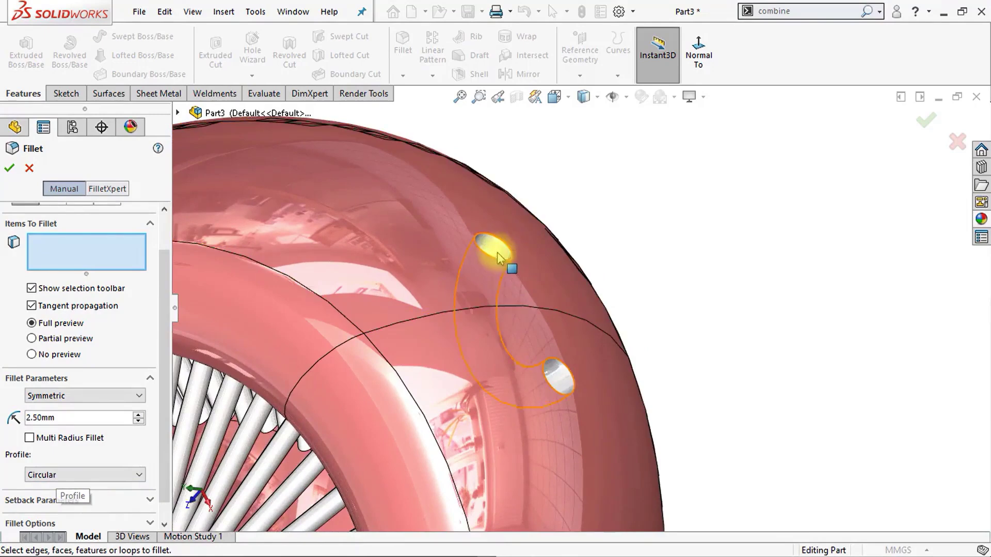
{"action": "left_click", "coordinate": [502, 254]}
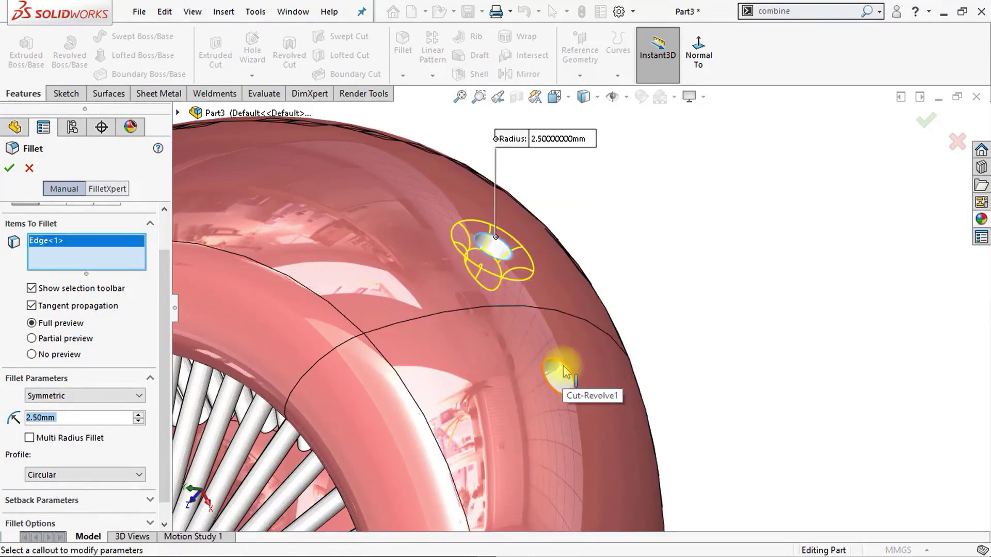
{"action": "left_click", "coordinate": [564, 367]}
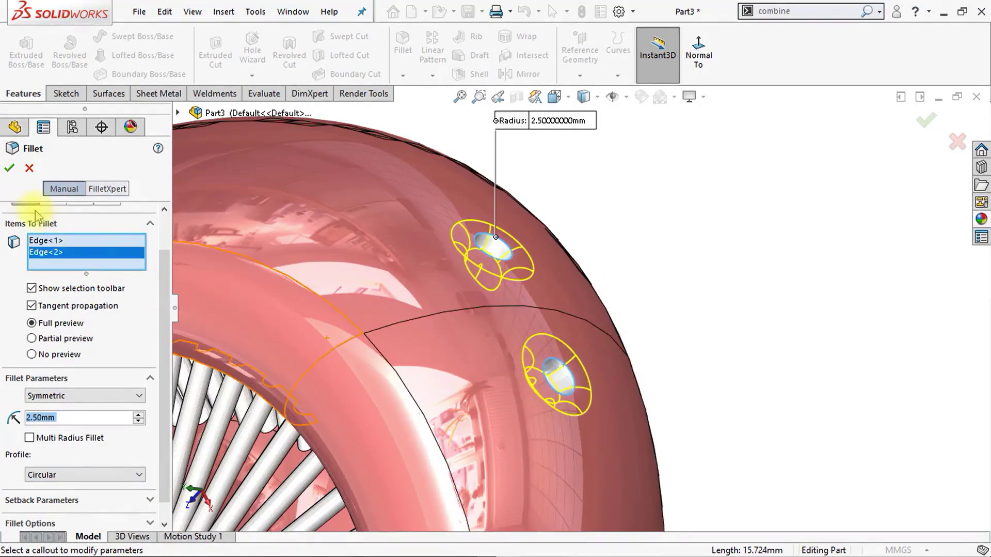
{"action": "left_click", "coordinate": [10, 170]}
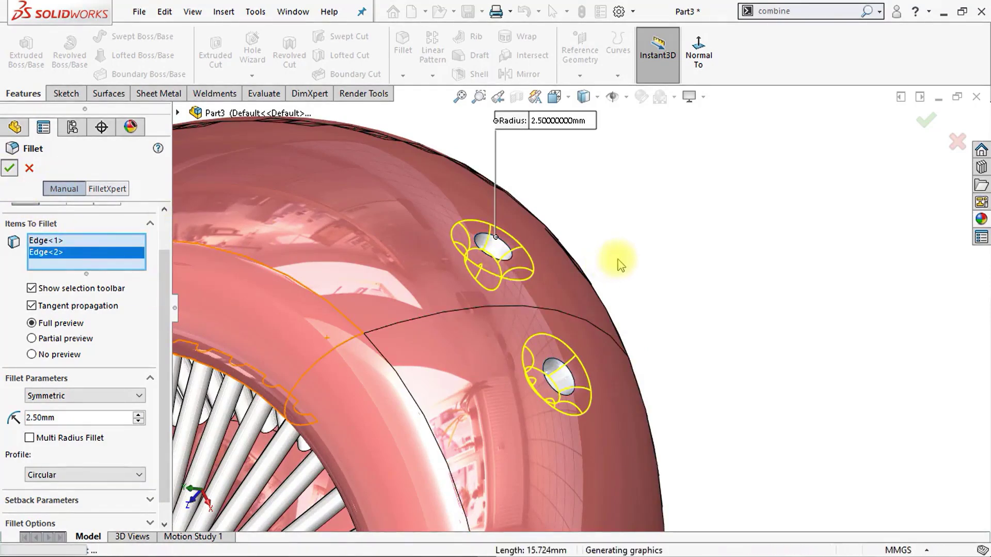
Step: Copy the red ring face's appearance and paste it onto the revolved cut and the fillet
{"action": "left_click", "coordinate": [568, 281]}
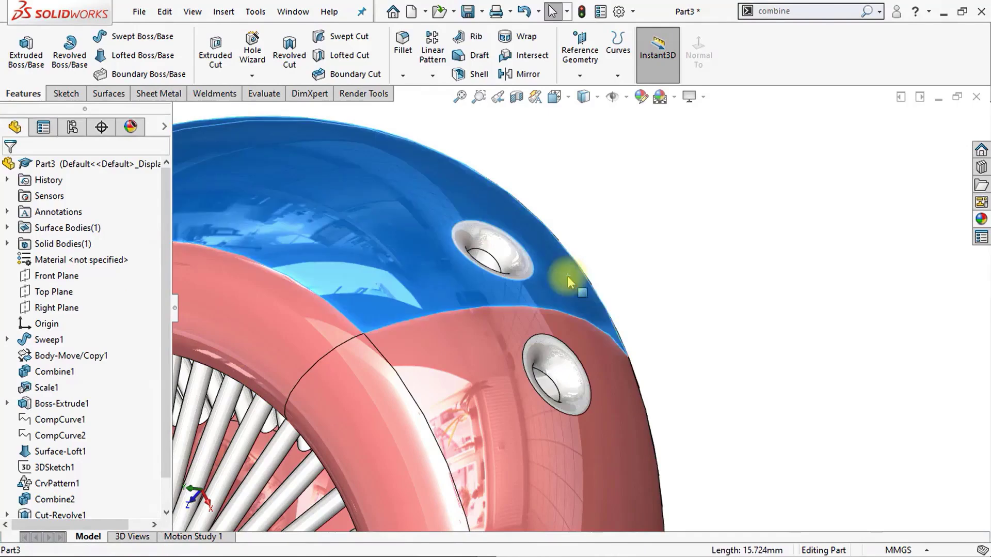
{"action": "right_click", "coordinate": [568, 281]}
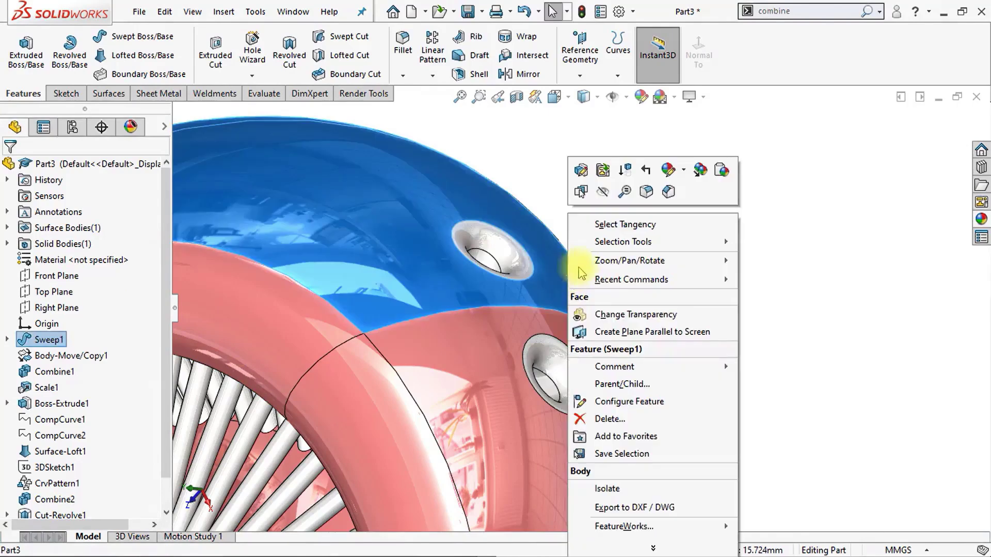
{"action": "left_click", "coordinate": [699, 178]}
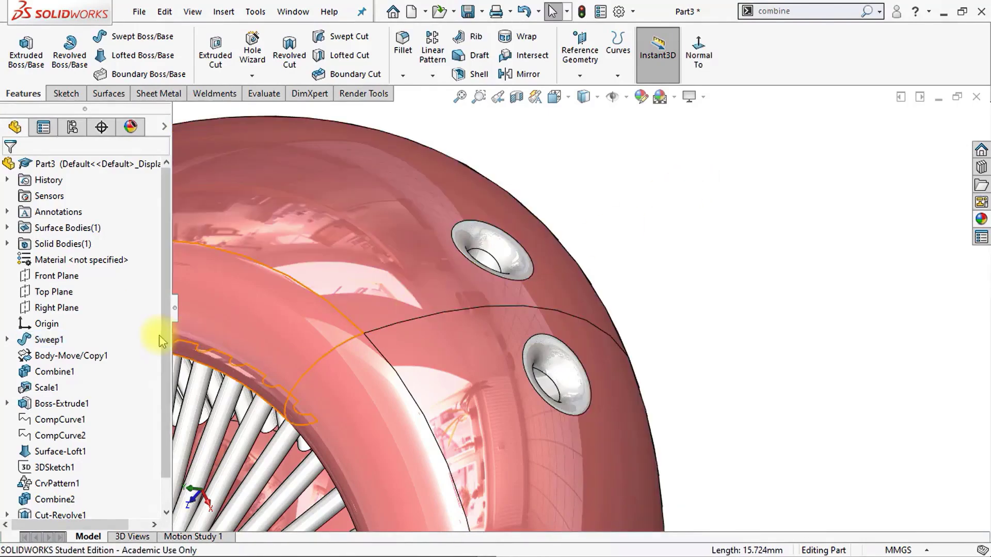
{"action": "scroll", "coordinate": [165, 356], "scroll_direction": "down", "scroll_amount": 2}
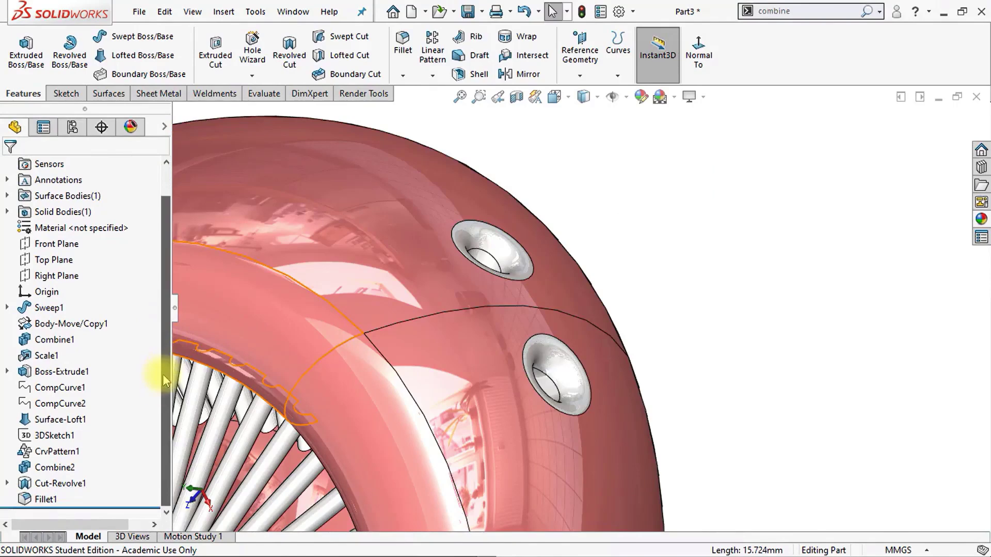
{"action": "left_click", "coordinate": [61, 491], "text": "ctrl"}
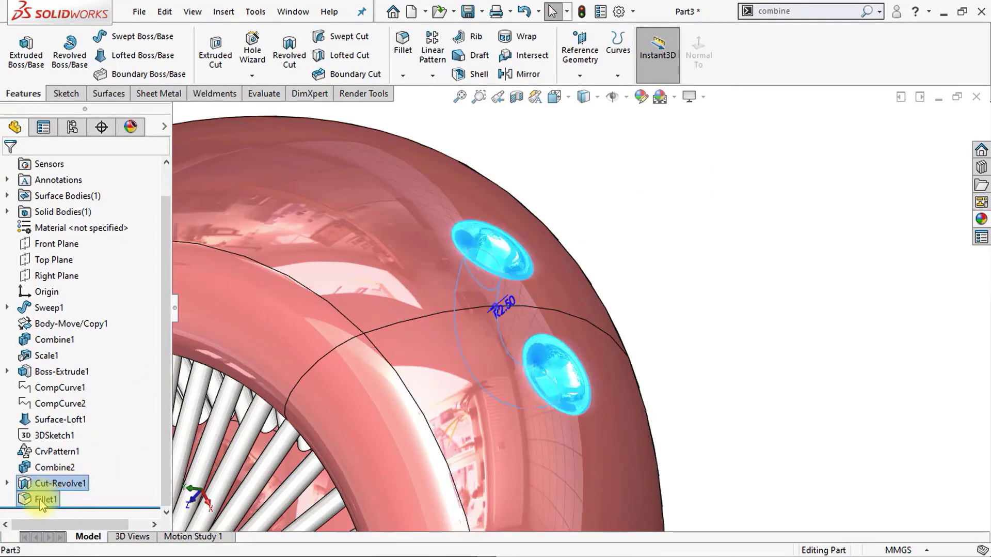
{"action": "right_click", "coordinate": [41, 500], "text": "ctrl"}
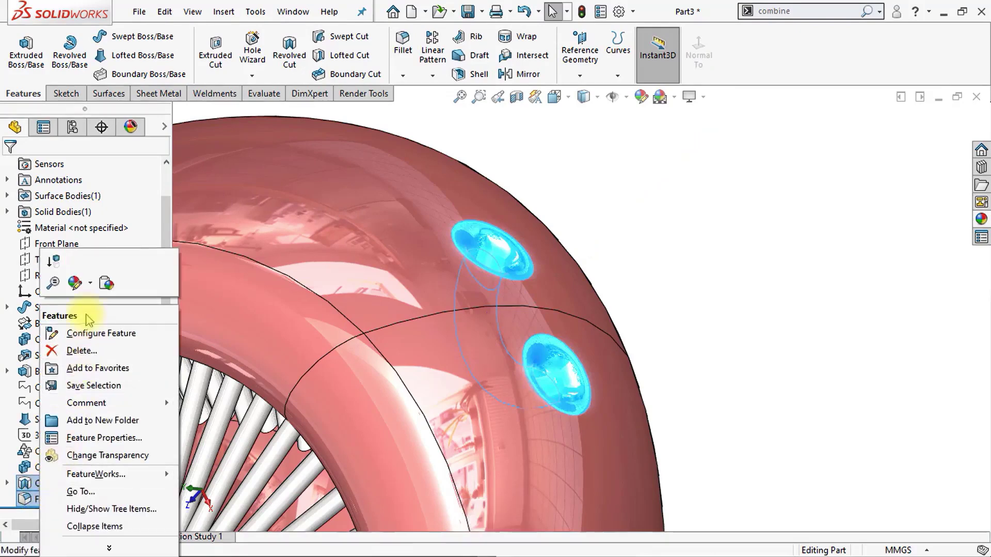
{"action": "left_click", "coordinate": [105, 283]}
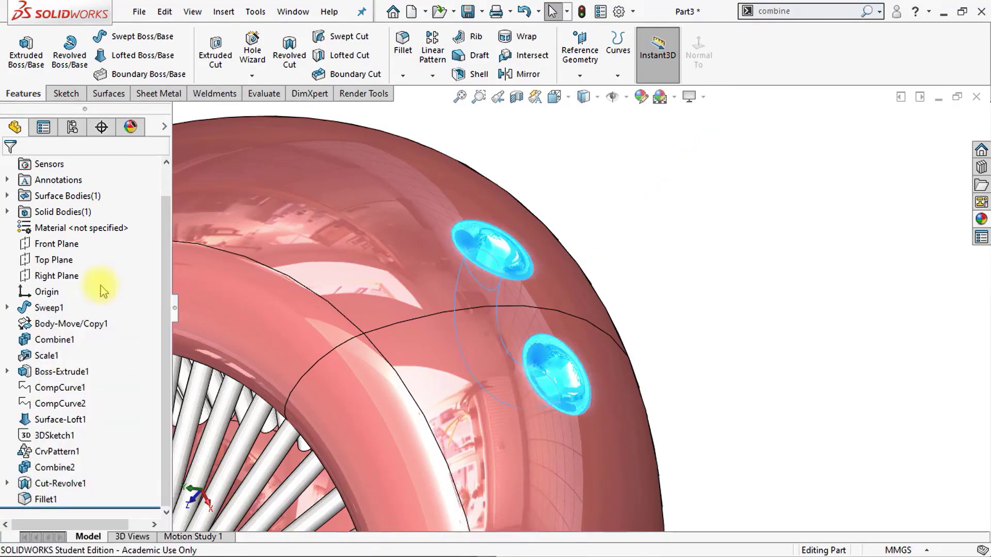
Step: Show the pendant in isometric view with the feature tree hidden and turn on shadows
{"action": "key", "text": "ctrl+7"}
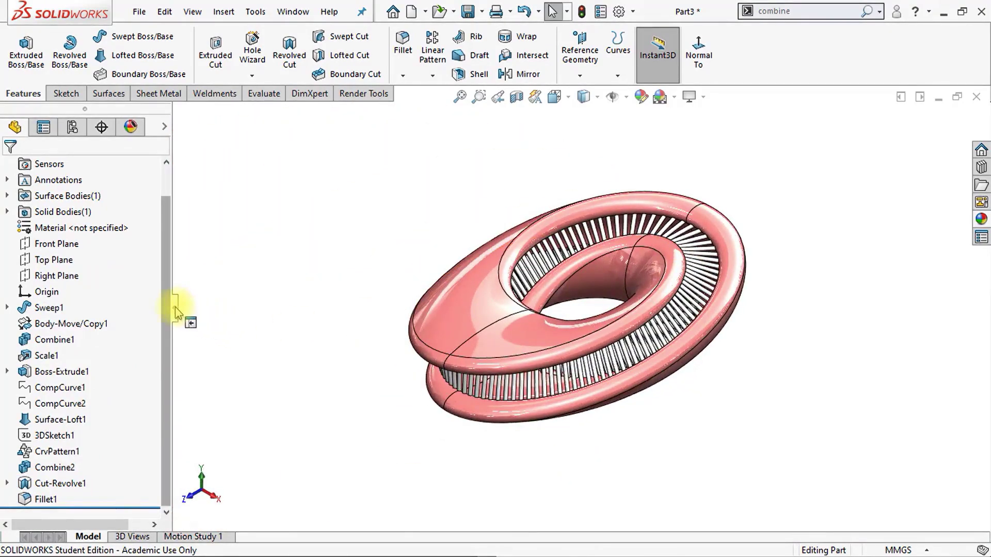
{"action": "left_click", "coordinate": [175, 309]}
{"action": "left_click", "coordinate": [605, 113]}
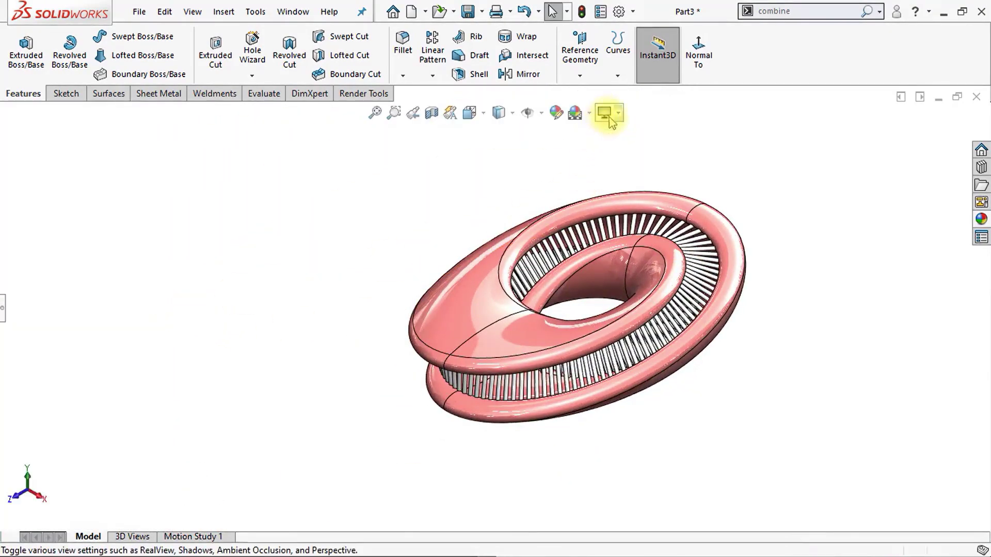
{"action": "left_click", "coordinate": [616, 151]}
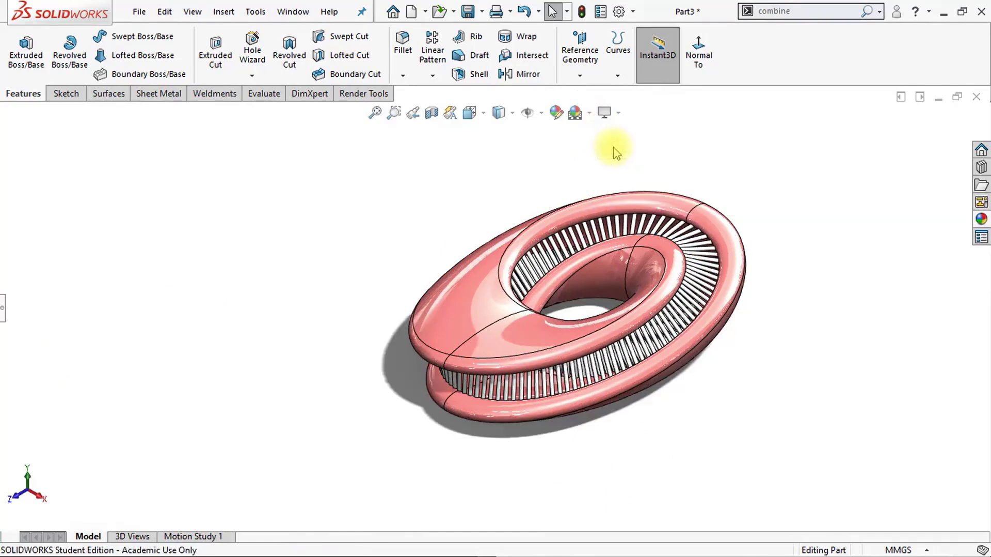
Step: Set the pendant's display style to shaded without edges
{"action": "scroll", "coordinate": [708, 181], "scroll_direction": "up", "scroll_amount": 2}
{"action": "middle_click_drag", "start_coordinate": [708, 181], "coordinate": [664, 177]}
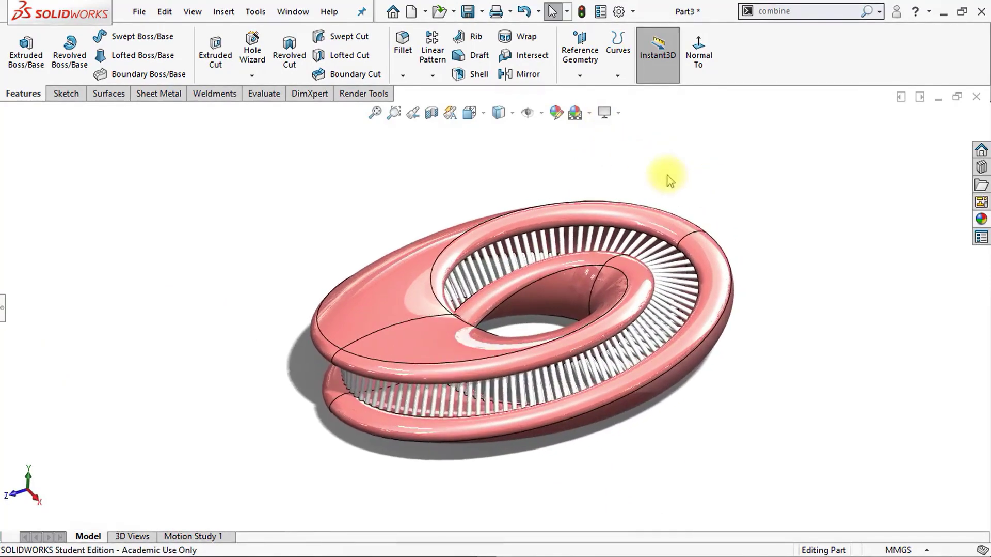
{"action": "left_click", "coordinate": [512, 114]}
{"action": "left_click", "coordinate": [498, 150]}
Step: Examine the finished pendant from the top, right, front and isometric views
{"action": "scroll", "coordinate": [795, 264], "scroll_direction": "up", "scroll_amount": 2}
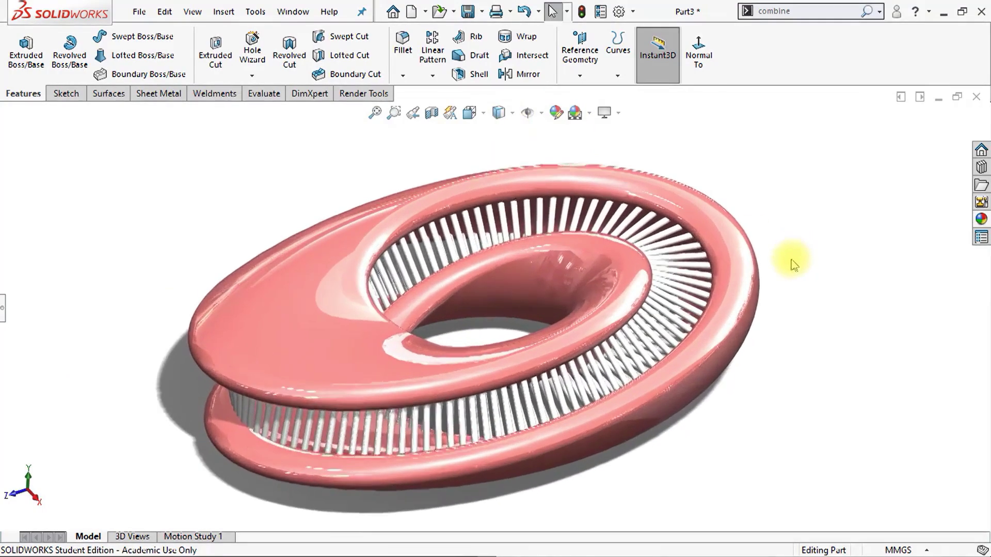
{"action": "scroll", "coordinate": [597, 354], "scroll_direction": "down", "scroll_amount": 3}
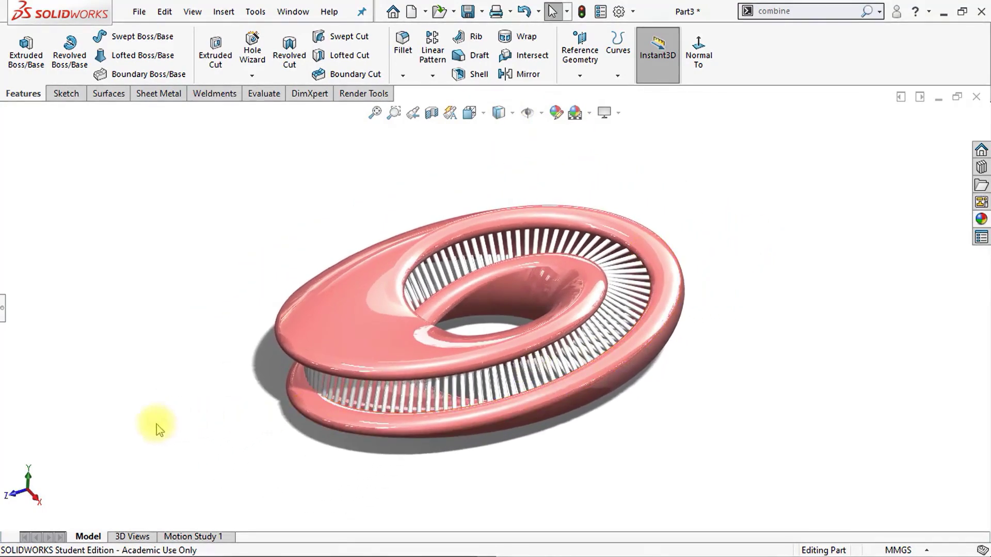
{"action": "left_click", "coordinate": [27, 476]}
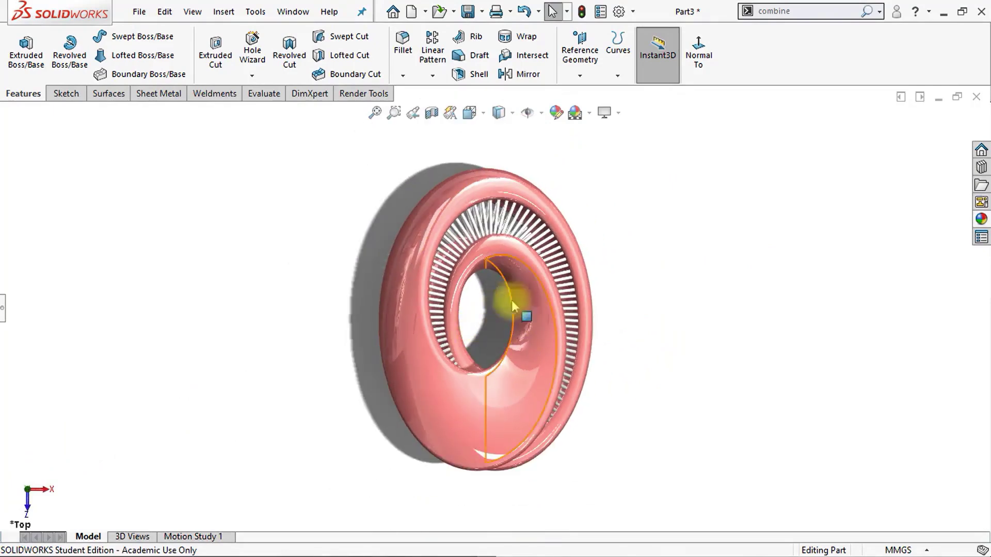
{"action": "left_click", "coordinate": [47, 489]}
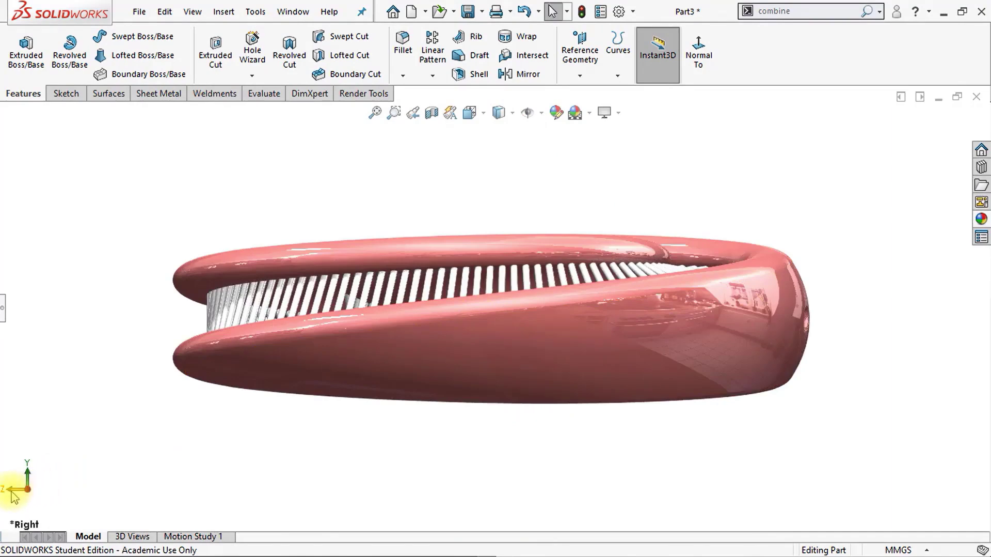
{"action": "left_click", "coordinate": [12, 492]}
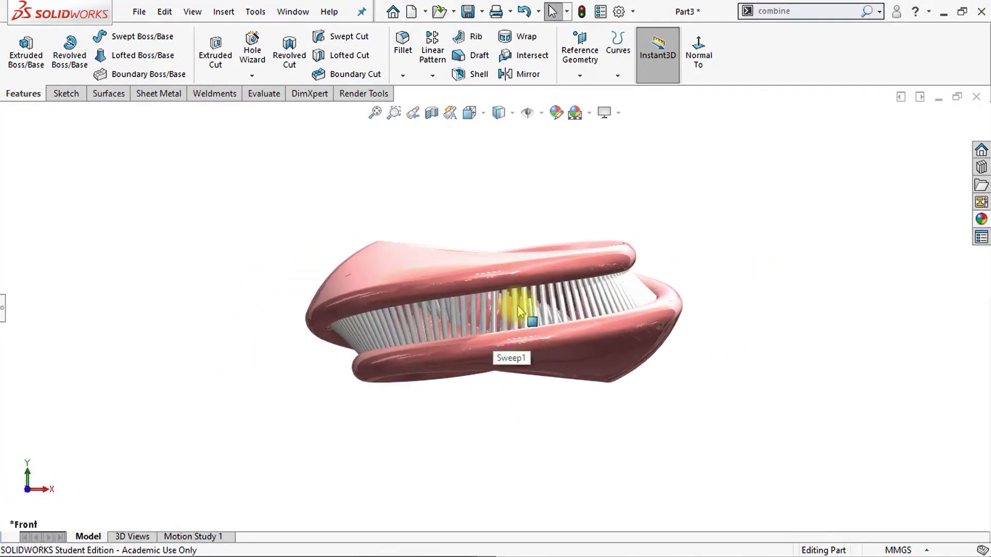
{"action": "key", "text": "ctrl+7"}
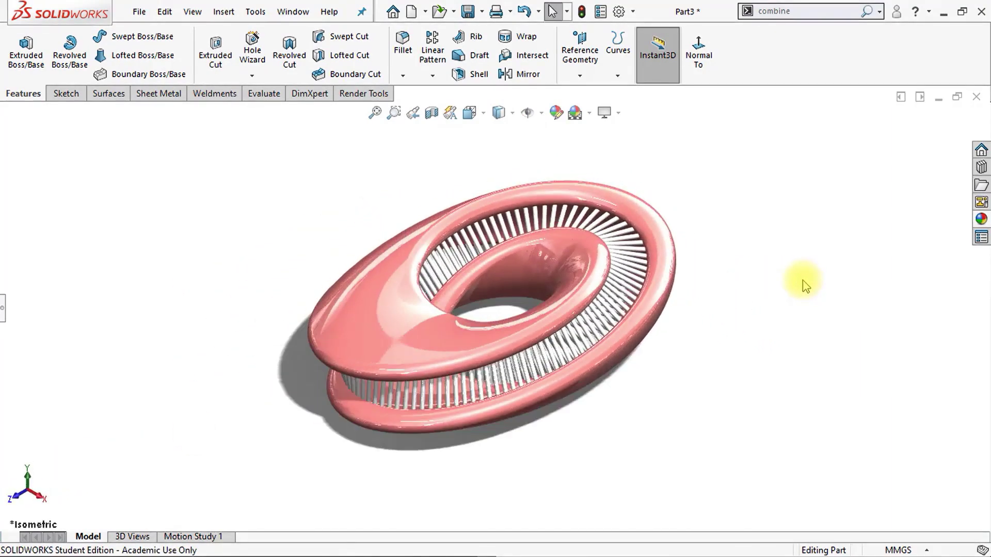
{"action": "scroll", "coordinate": [805, 284], "scroll_direction": "down", "scroll_amount": 5}
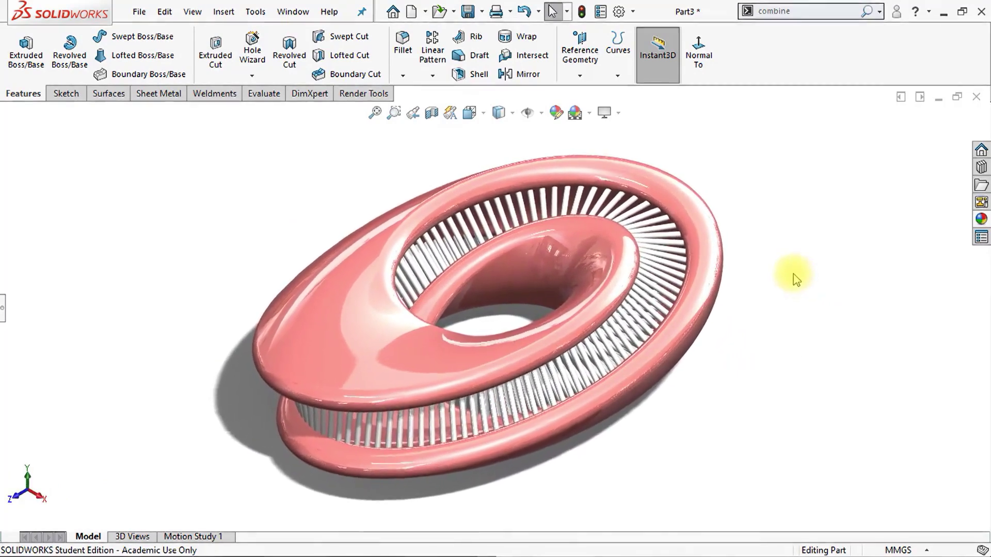
{"action": "scroll", "coordinate": [797, 279], "scroll_direction": "down", "scroll_amount": 2}
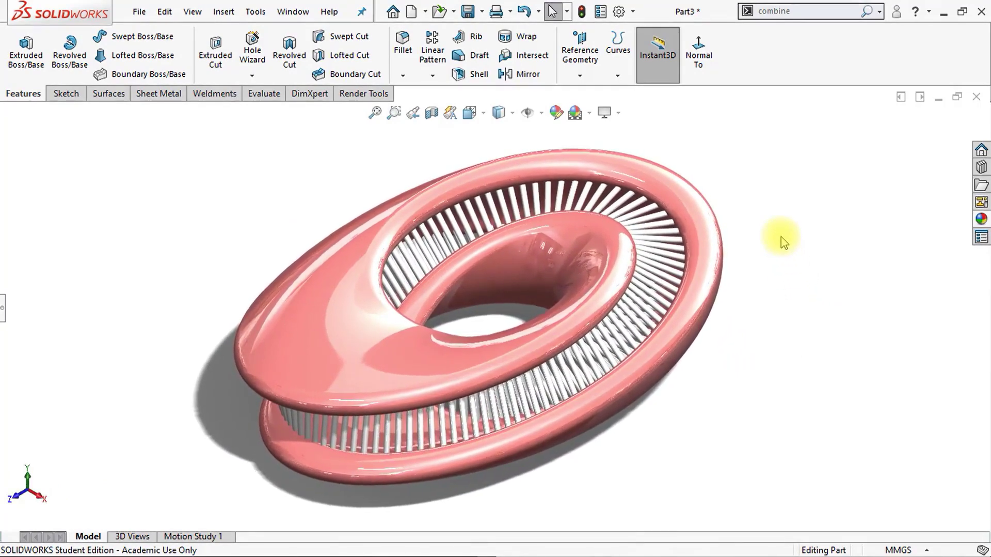
{"action": "scroll", "coordinate": [785, 240], "scroll_direction": "up", "scroll_amount": 1}
{"action": "scroll", "coordinate": [785, 240], "scroll_direction": "down", "scroll_amount": 1}
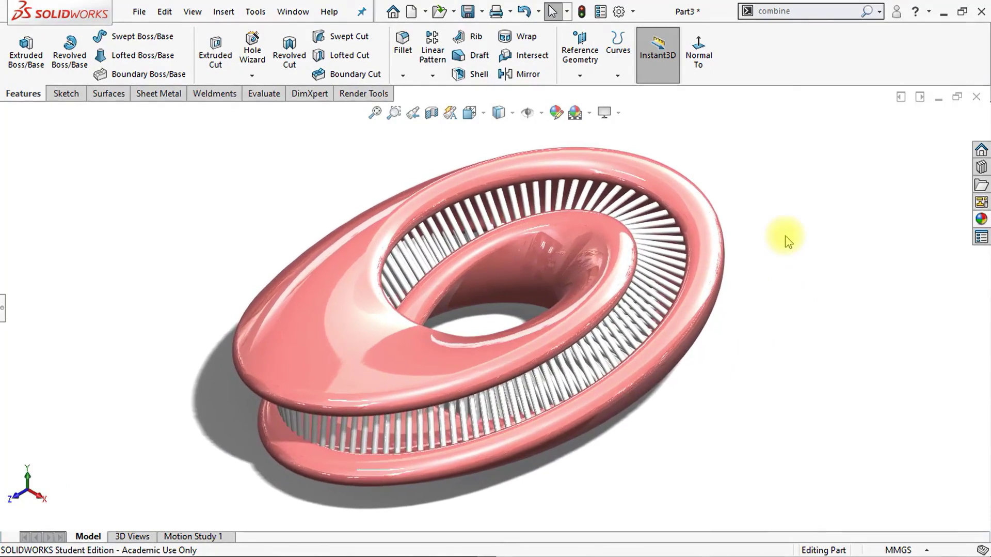